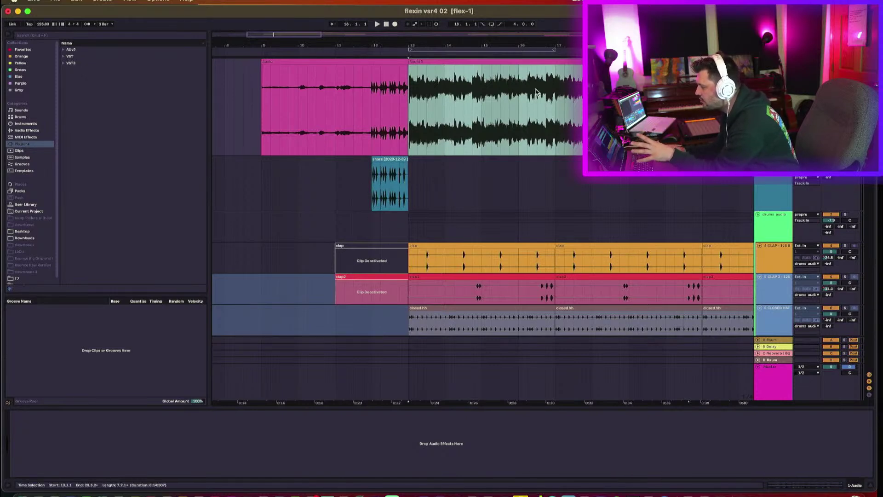
# - Open the audio clip starting at bar 13 on the Audio track and raise its gain, checking the waveform up close
pyautogui.scroll(3, 535, 85)
pyautogui.scroll(-4, 531, 67)
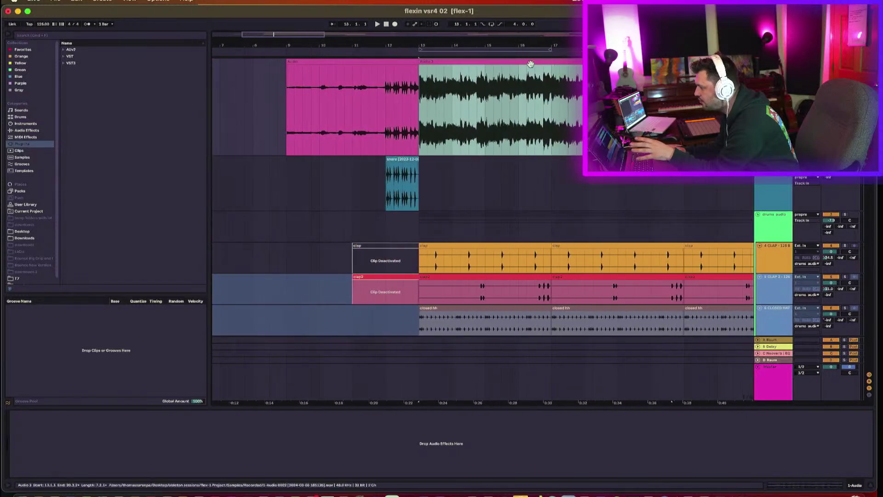
pyautogui.doubleClick(531, 64)
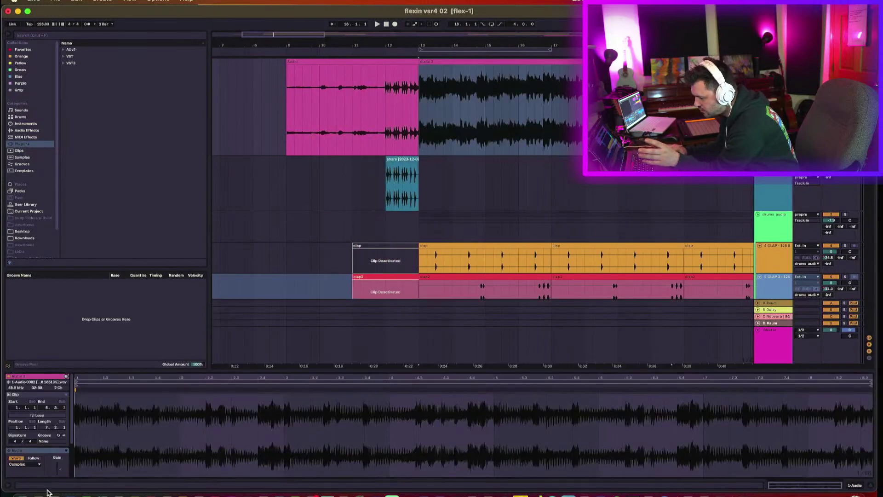
pyautogui.moveTo(58, 469); pyautogui.dragTo(59, 466)
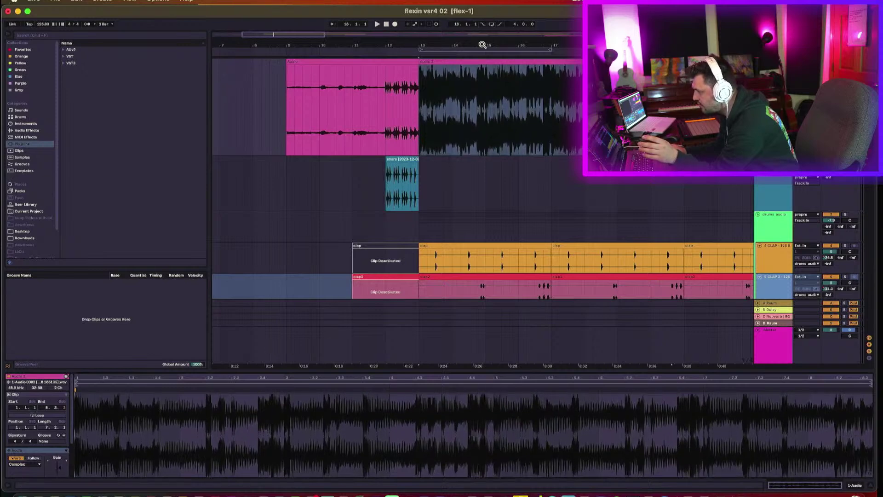
pyautogui.moveTo(481, 44); pyautogui.dragTo(481, 44)
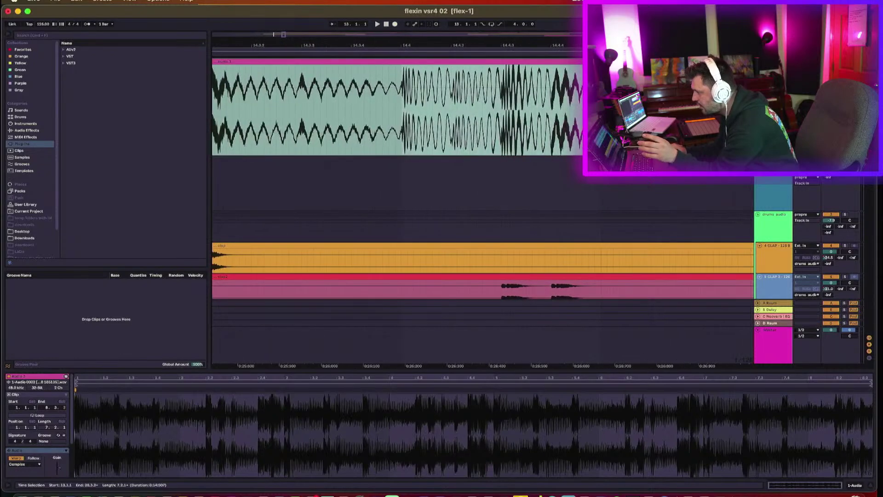
pyautogui.click(59, 466)
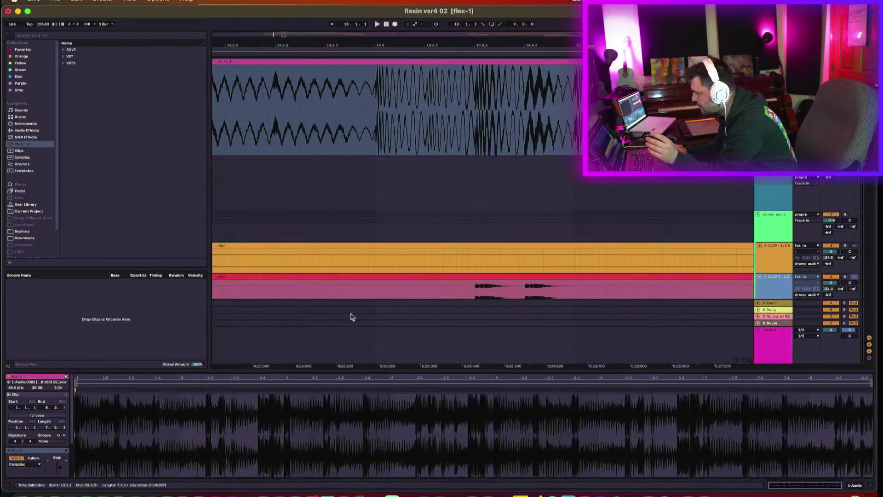
pyautogui.click(541, 75)
pyautogui.press('x')
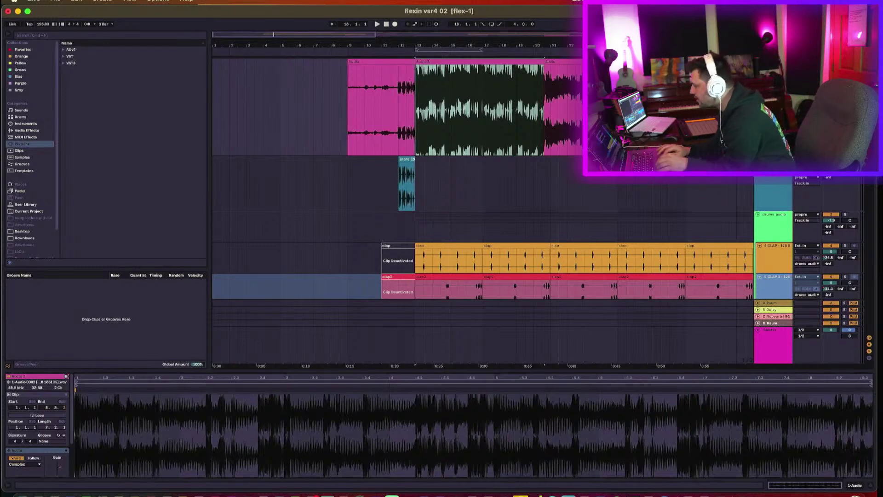
# - Insert an empty audio track beneath the Audio track and add a Glue Compressor
pyautogui.press('super+r')
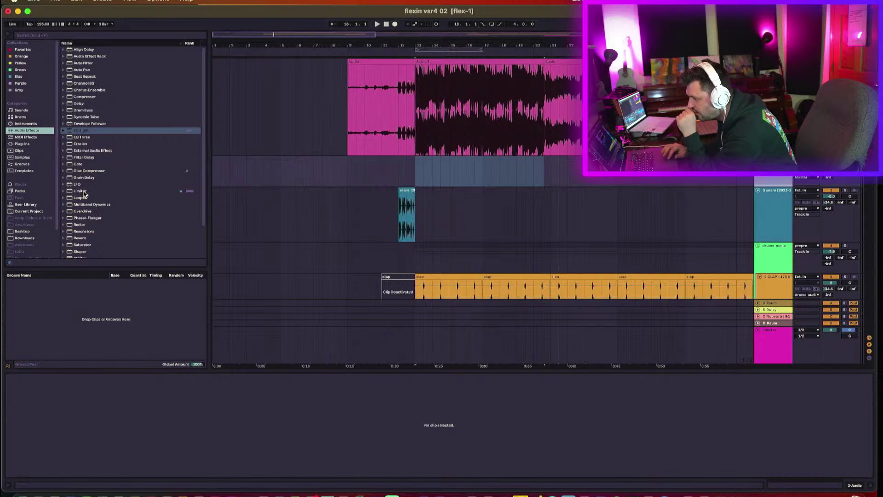
pyautogui.click(86, 171)
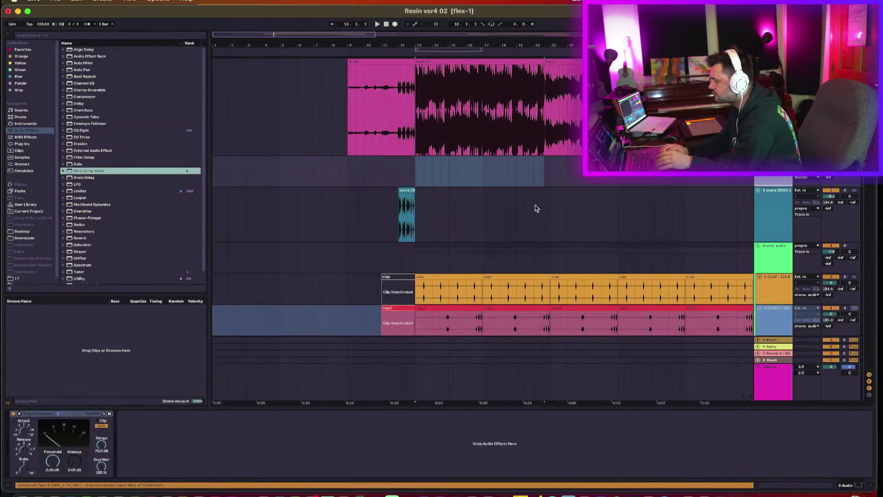
pyautogui.click(74, 416)
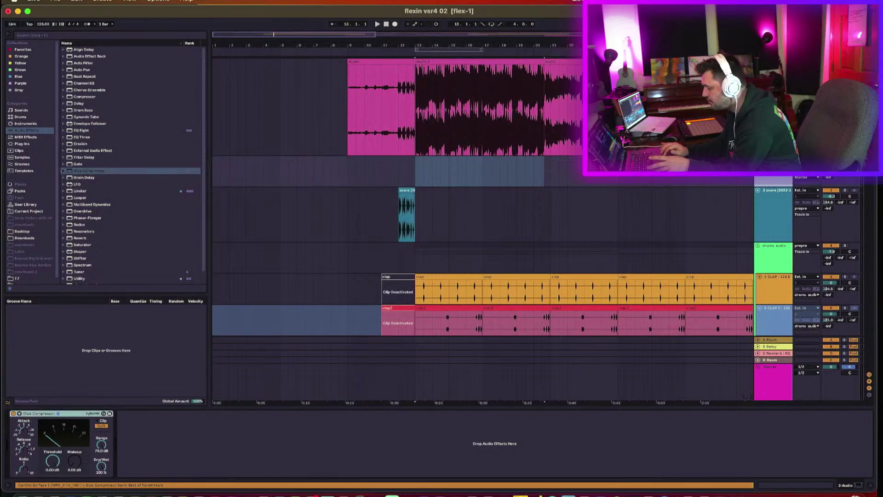
# - Freeze the Audio track and copy its clip at bar 13 onto the new track below
pyautogui.rightClick(776, 178)
pyautogui.click(800, 159)
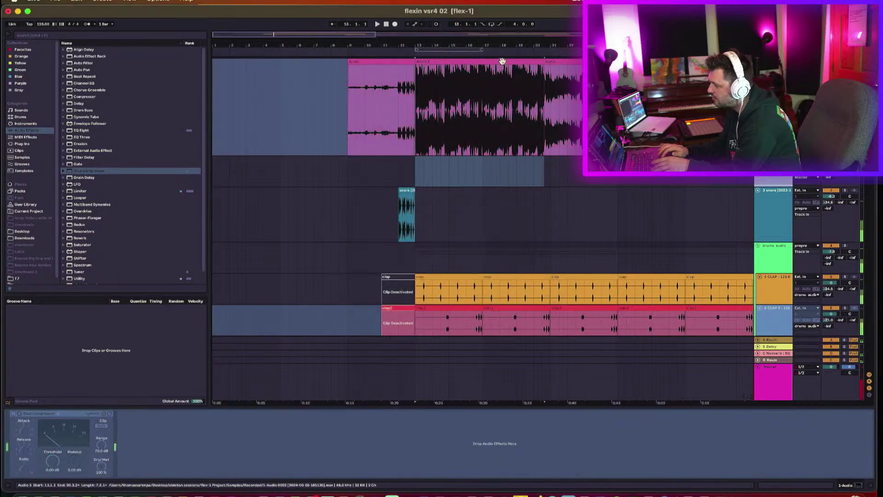
pyautogui.moveTo(501, 61); pyautogui.dragTo(503, 179)
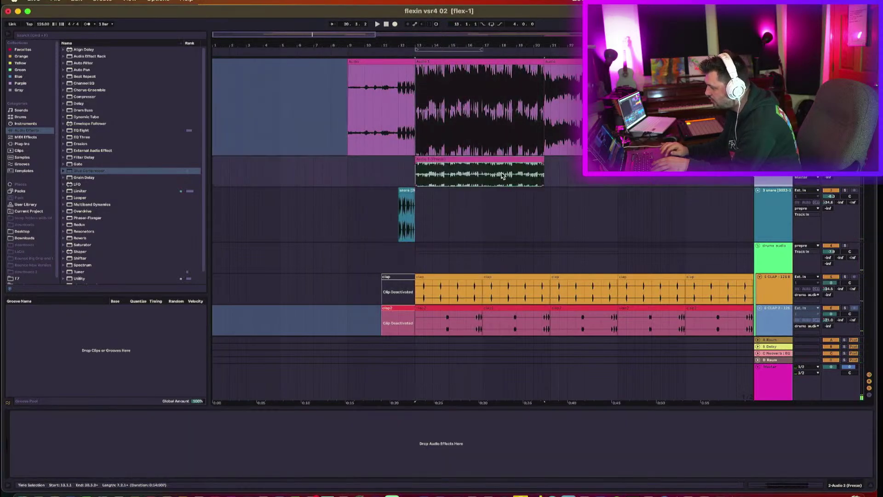
# - Open the copied frozen clip, turn warping off with Complex Pro as the mode, and lower the clip's gain
pyautogui.click(502, 159)
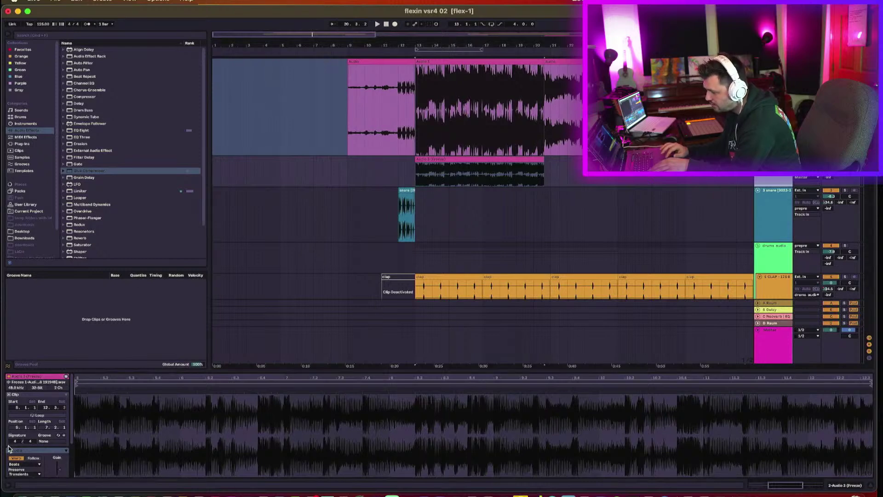
pyautogui.click(17, 458)
pyautogui.click(23, 464)
pyautogui.click(21, 466)
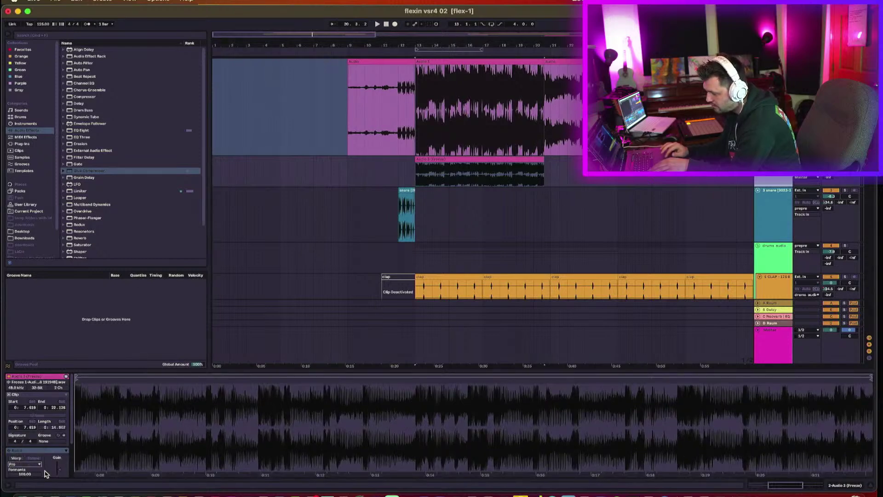
pyautogui.scroll(-3, 46, 458)
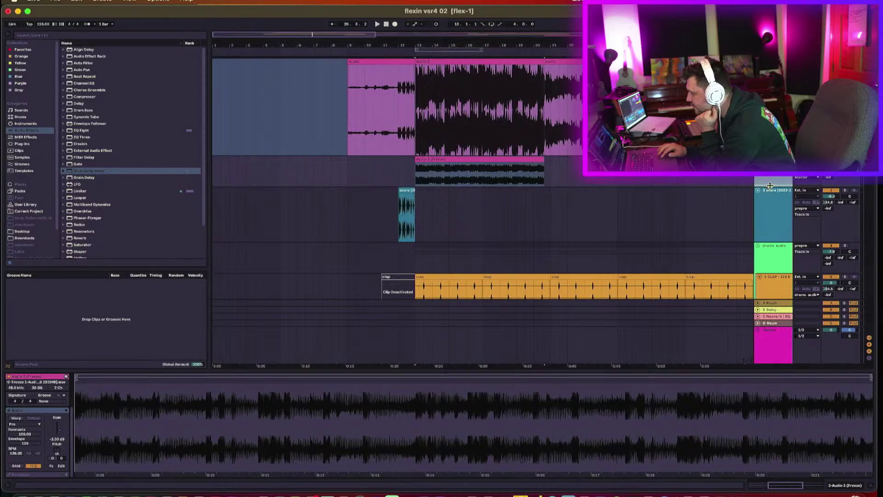
# - Enlarge the copied clip's track, examine the waveform closely and play it back from about bar 15
pyautogui.moveTo(770, 185); pyautogui.dragTo(770, 299)
pyautogui.moveTo(456, 42); pyautogui.dragTo(457, 83)
pyautogui.scroll(-5, 488, 155)
pyautogui.hscroll(-3, 487, 155)
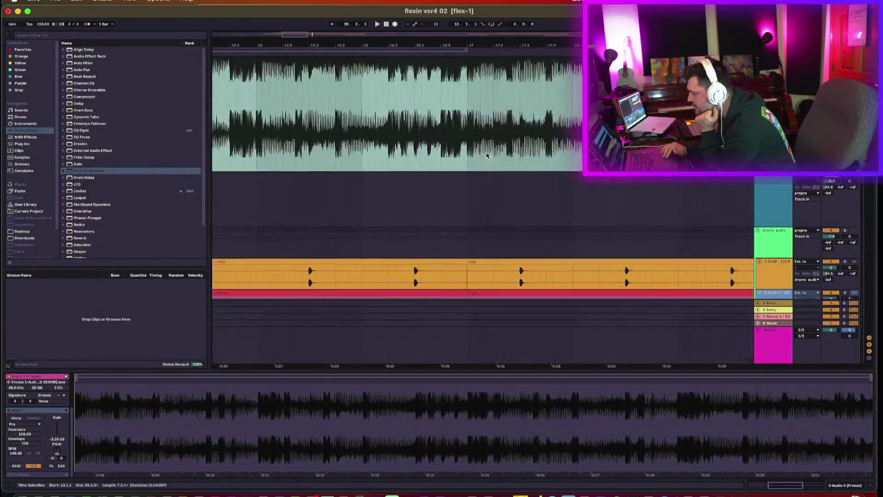
pyautogui.scroll(5, 486, 155)
pyautogui.hscroll(10, 487, 154)
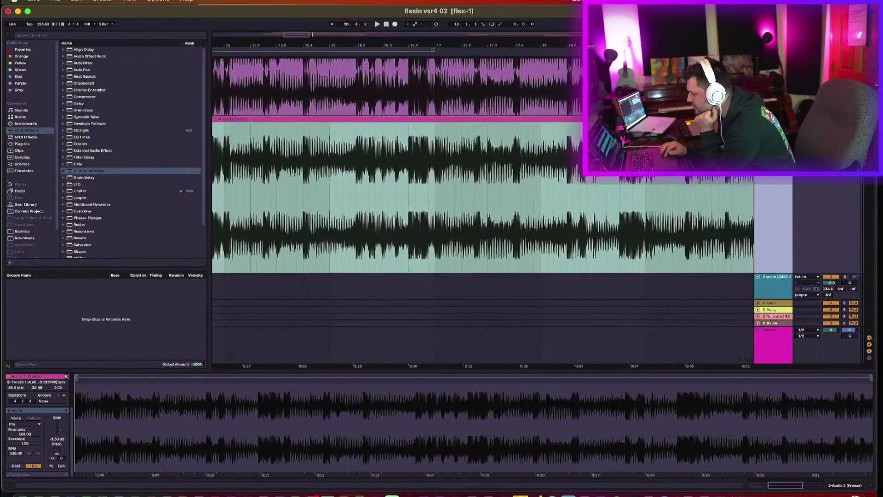
pyautogui.click(473, 152)
pyautogui.click(309, 171)
pyautogui.press('space')
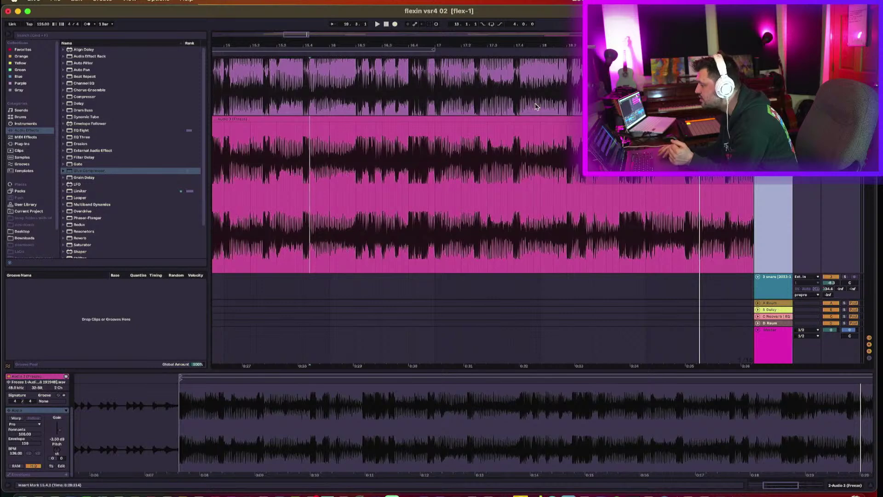
# - Undo the copied frozen clip and its added track, and unfreeze the Audio track
pyautogui.scroll(-5, 299, 122)
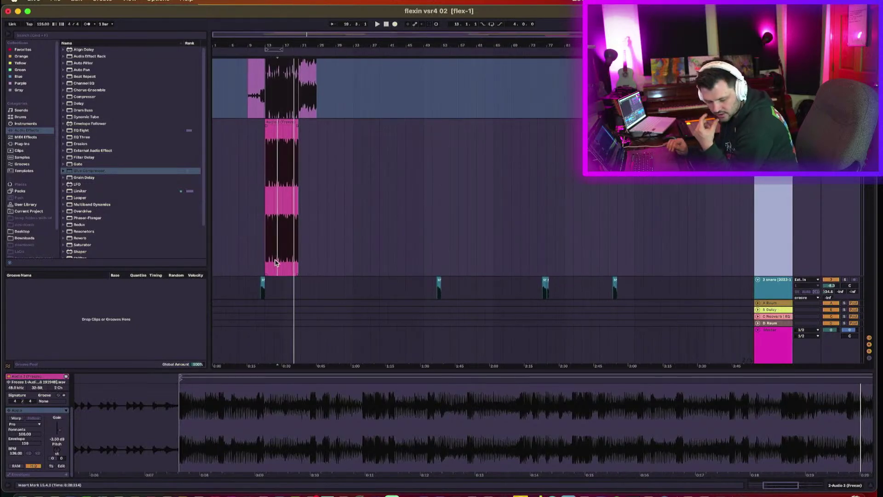
pyautogui.scroll(-6, 276, 263)
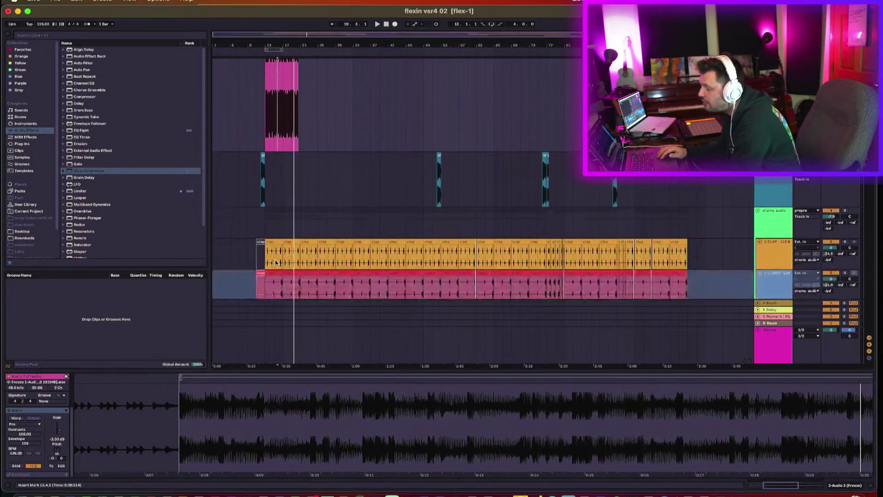
pyautogui.scroll(7, 276, 263)
pyautogui.scroll(1, 299, 256)
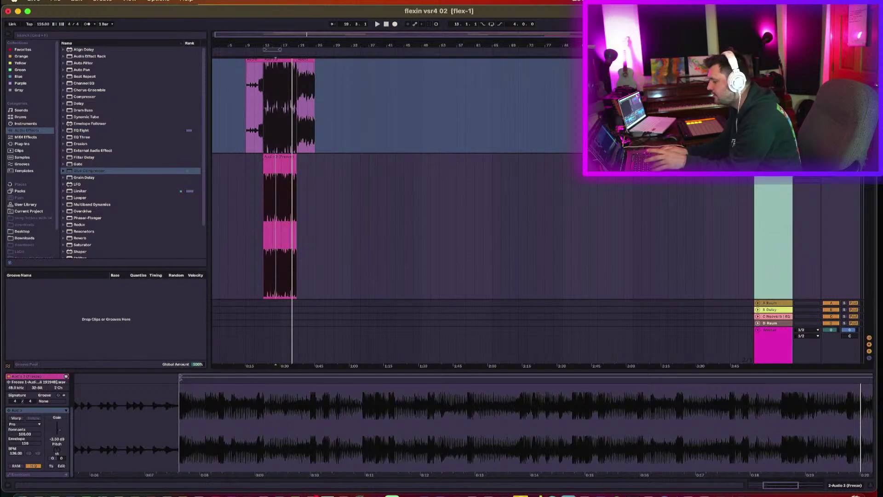
pyautogui.press('super+z')
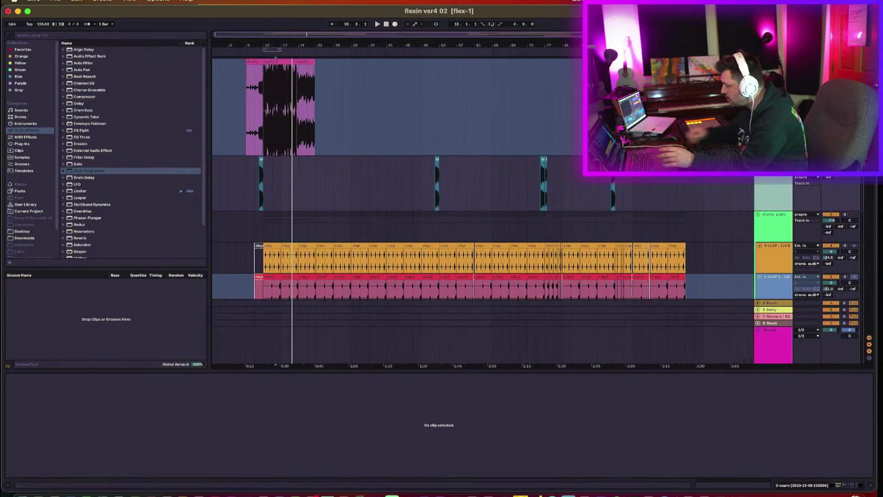
pyautogui.click(774, 107)
pyautogui.rightClick(781, 179)
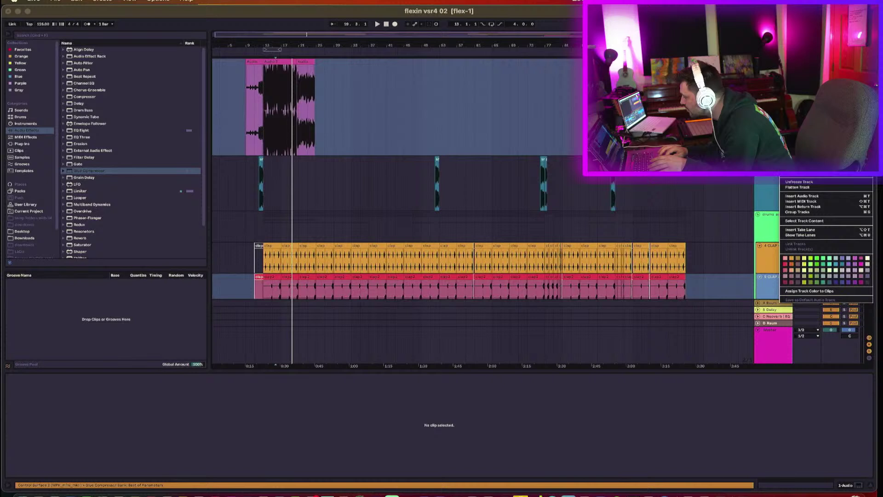
pyautogui.click(800, 182)
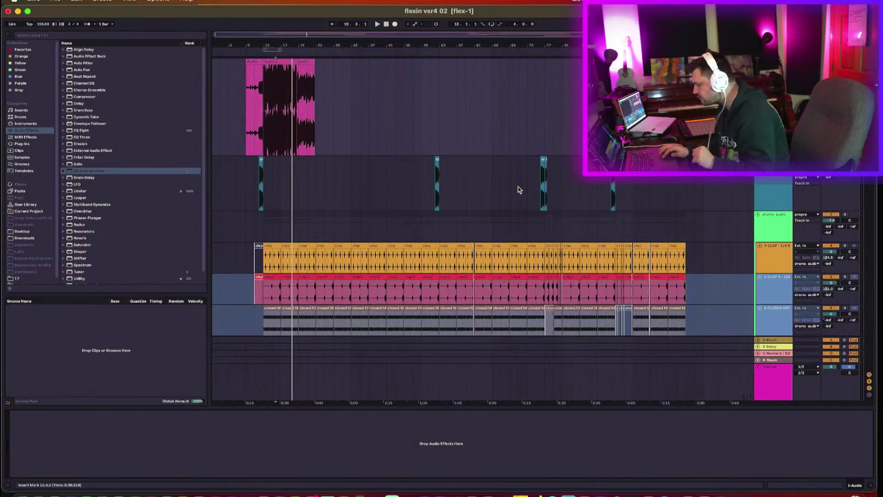
# - Record a new take onto the Audio track from bar 75 to about bar 102
pyautogui.click(536, 132)
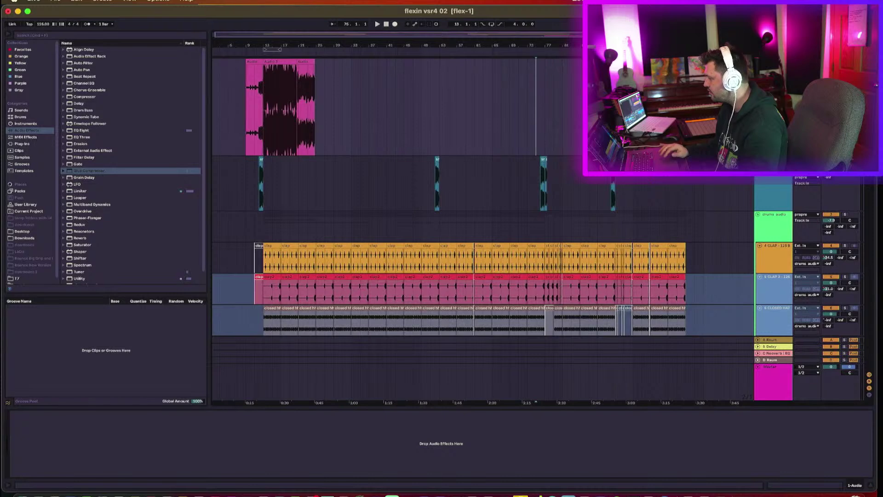
pyautogui.press('F9')
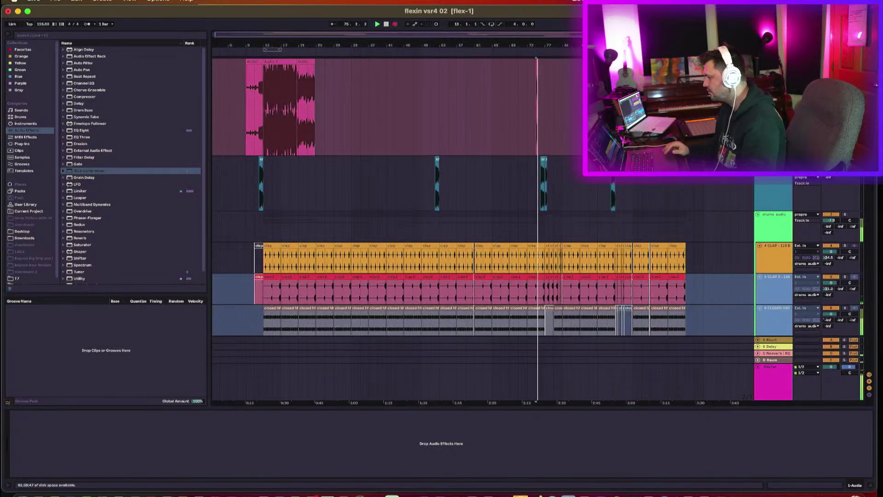
pyautogui.moveTo(539, 35); pyautogui.dragTo(565, 55)
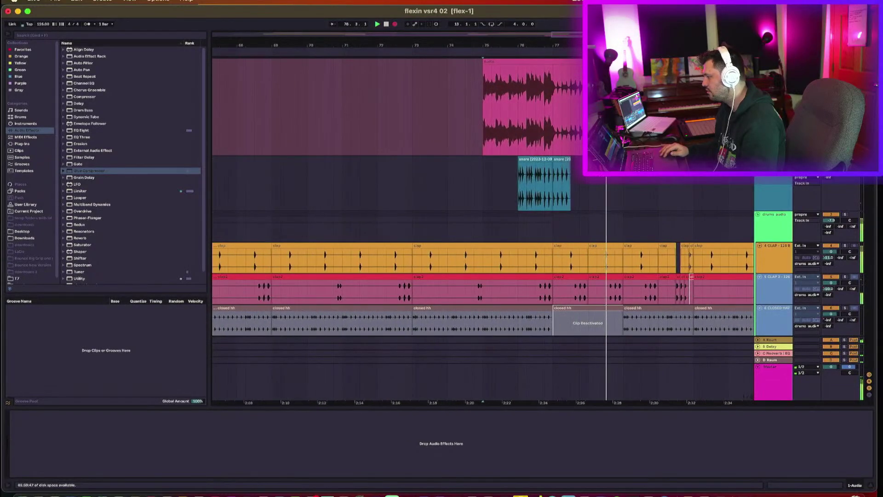
pyautogui.hscroll(5, 439, 62)
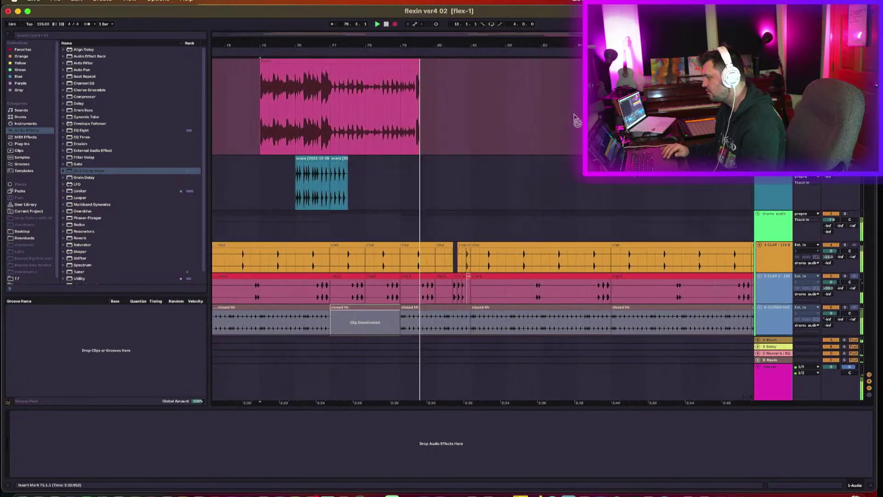
pyautogui.scroll(6, 451, 69)
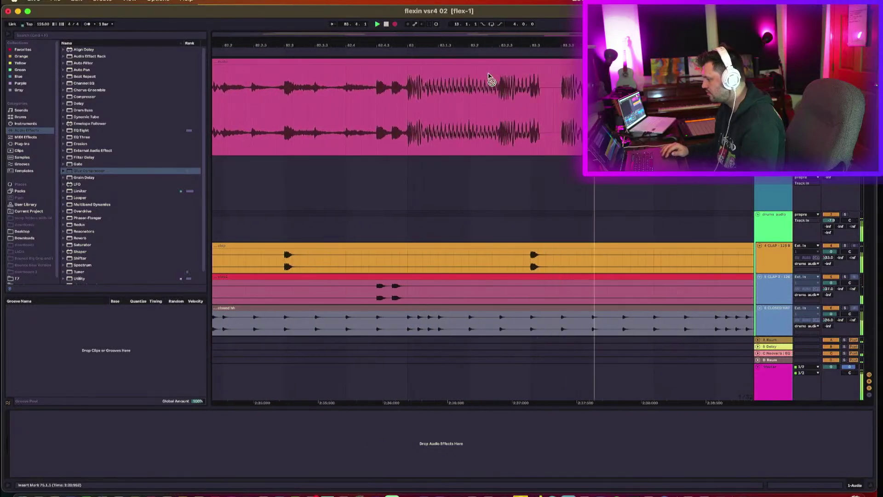
pyautogui.press('x')
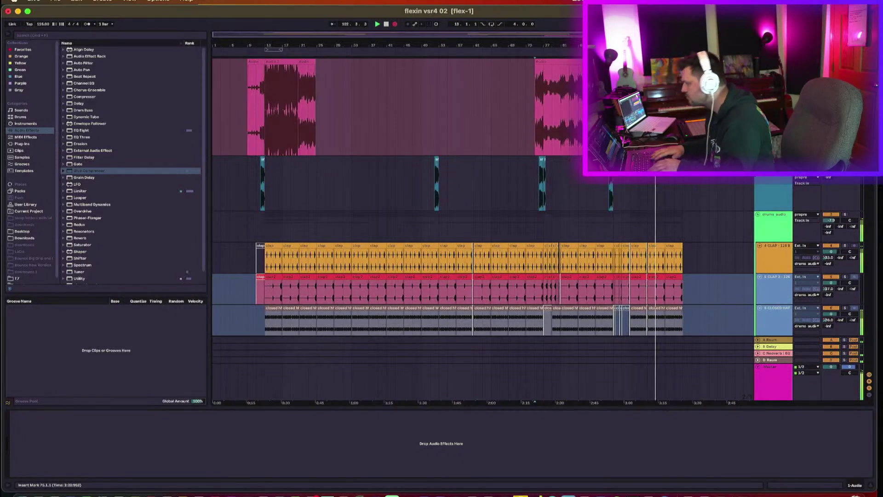
pyautogui.press('space')
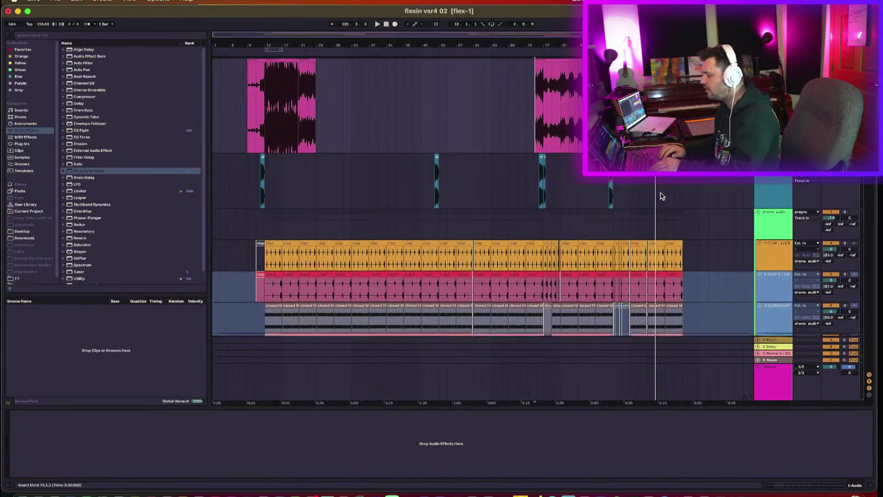
# - Play the arrangement from bar 17 with the yellow 23-Audio (Freeze) track selected
pyautogui.scroll(-15, 661, 196)
pyautogui.scroll(-5, 661, 196)
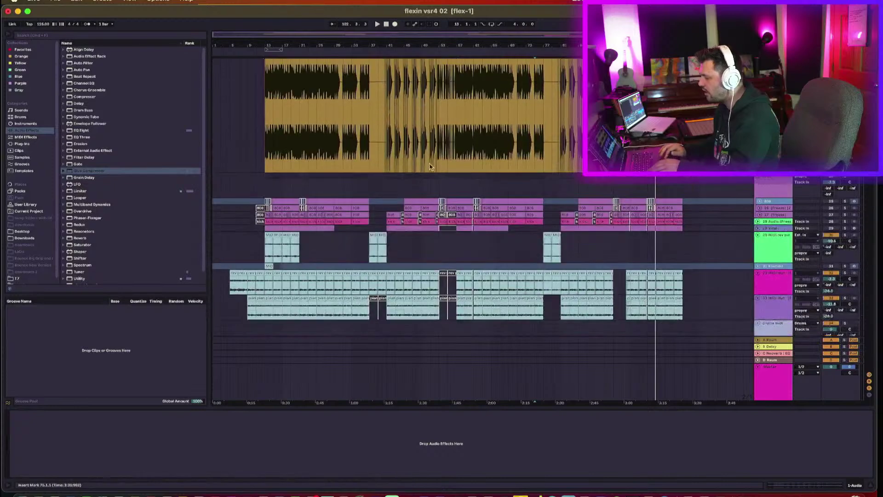
pyautogui.click(283, 137)
pyautogui.press('space')
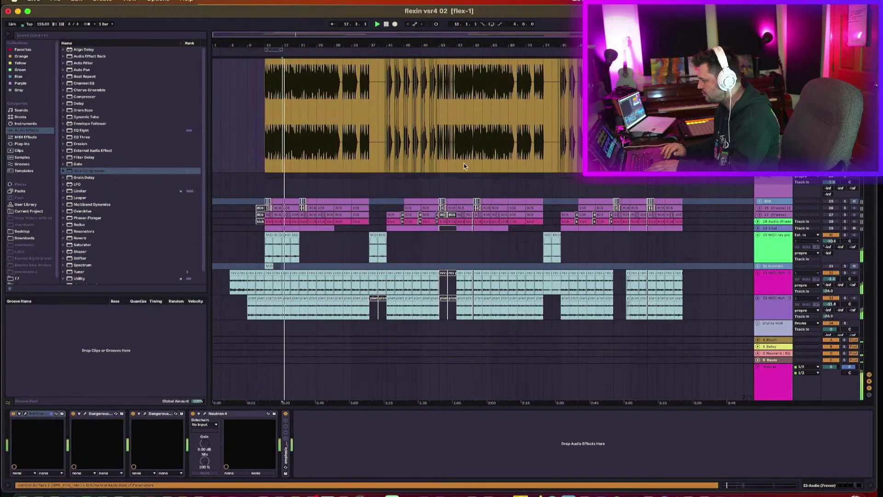
# - Open the Neutron 4 plug-in window on the 23-Audio track and unfold the effect rack following it
pyautogui.scroll(5, 676, 181)
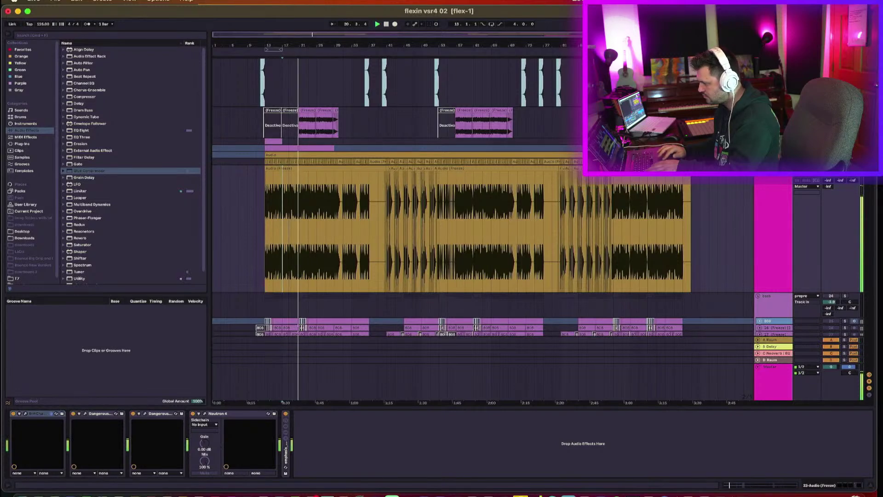
pyautogui.press('+')
pyautogui.moveTo(289, 42); pyautogui.dragTo(289, 46)
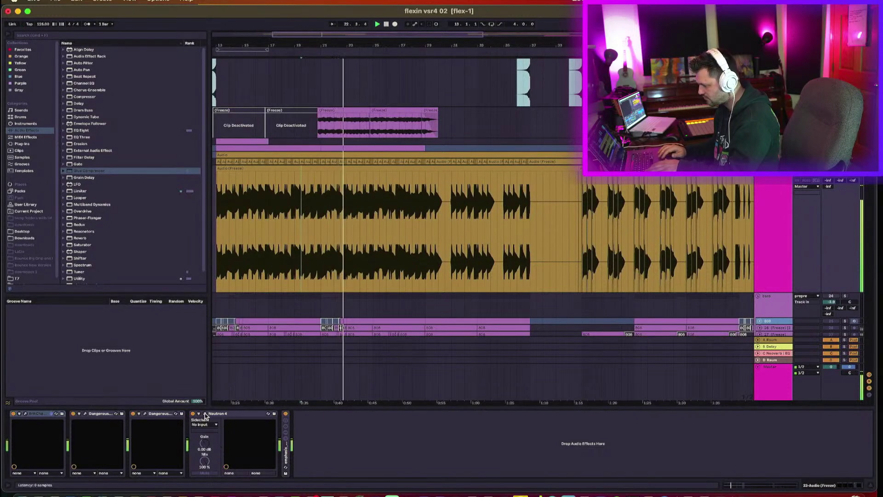
pyautogui.click(289, 462)
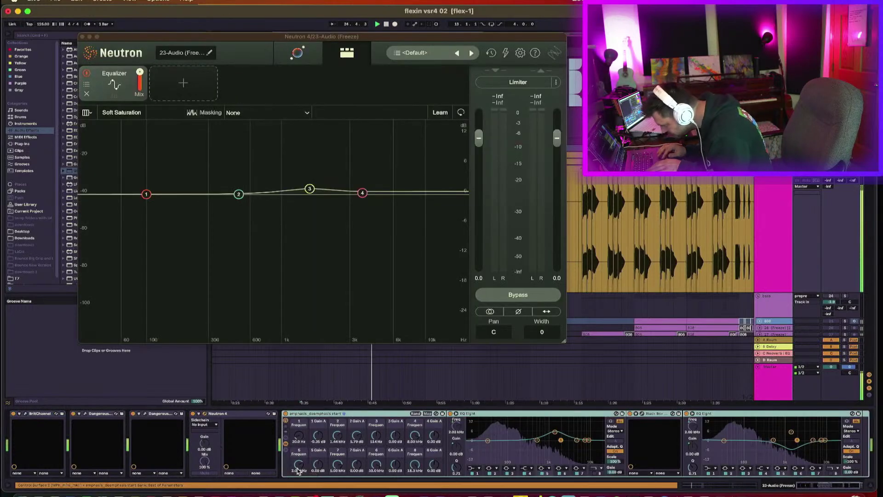
# - Fold the effect rack following Neutron 4 and close the Neutron 4 plug-in window
pyautogui.doubleClick(309, 414)
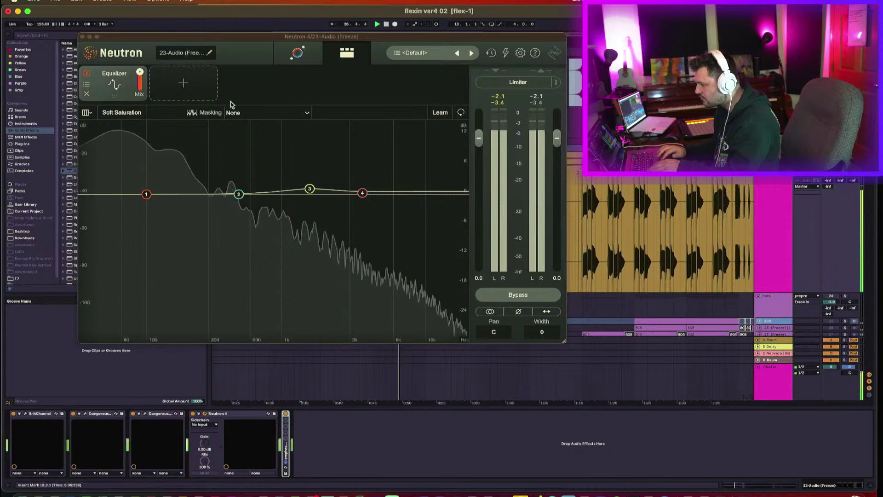
pyautogui.click(83, 36)
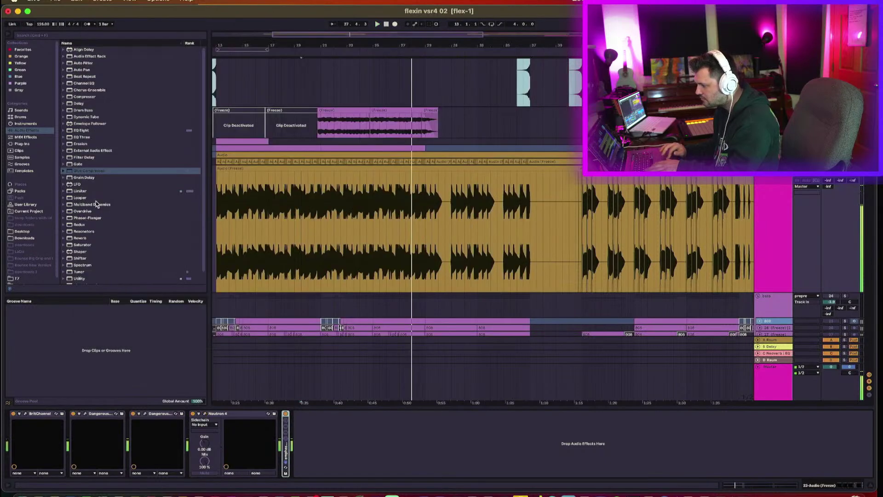
# - Add Plugin Alliance's Black Box Analog Design HG-2 VST3 to the end of the 23-Audio (Freeze) track's effect chain and engage its saturation circuit
pyautogui.click(25, 137)
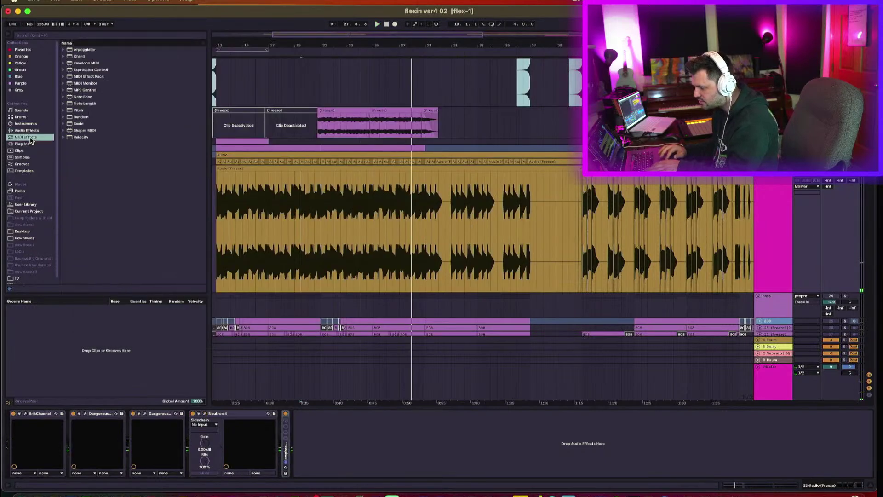
pyautogui.click(23, 144)
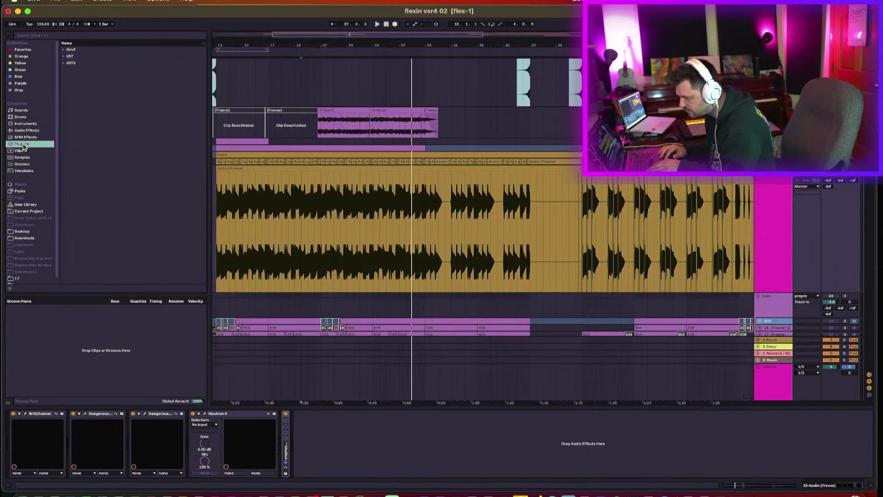
pyautogui.click(65, 64)
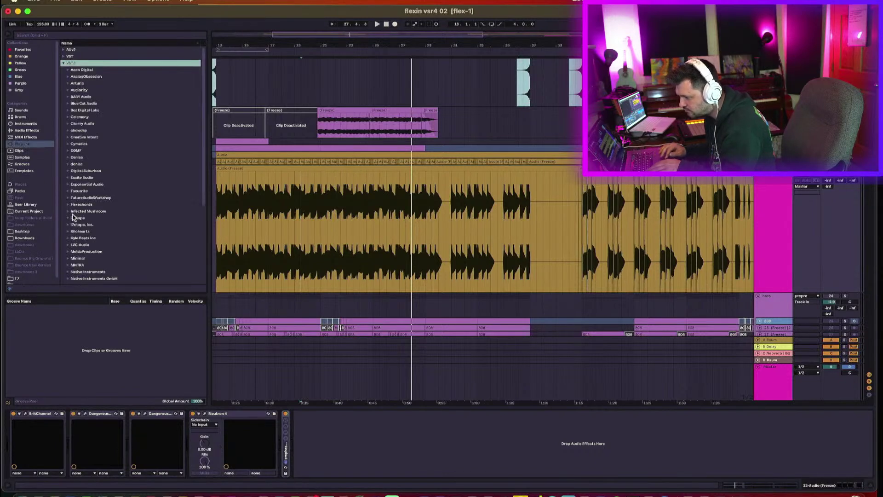
pyautogui.scroll(-2, 77, 216)
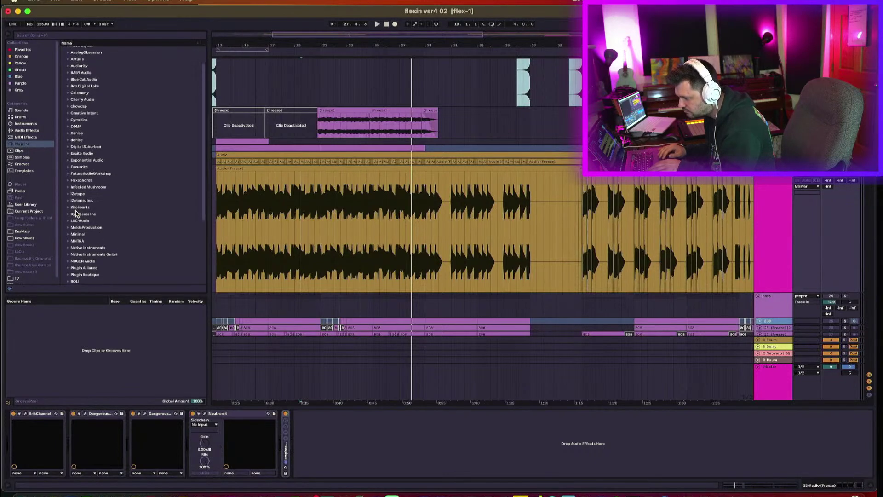
pyautogui.click(84, 267)
pyautogui.click(99, 270)
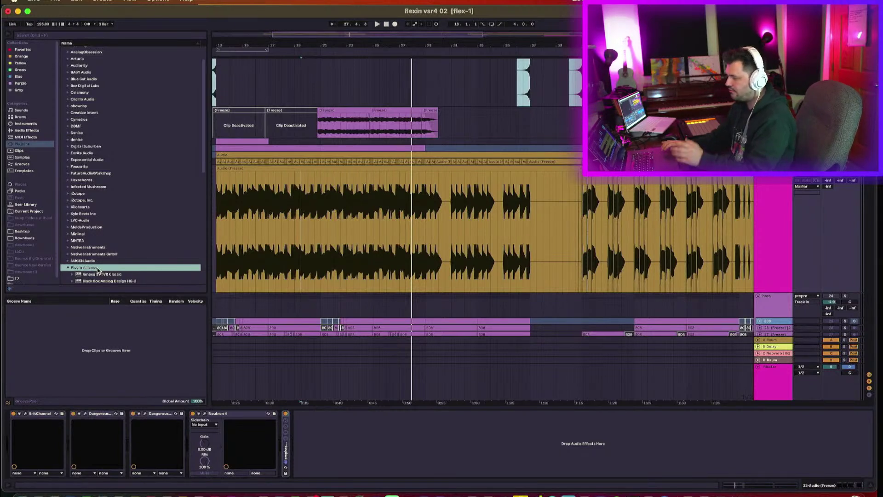
pyautogui.click(394, 52)
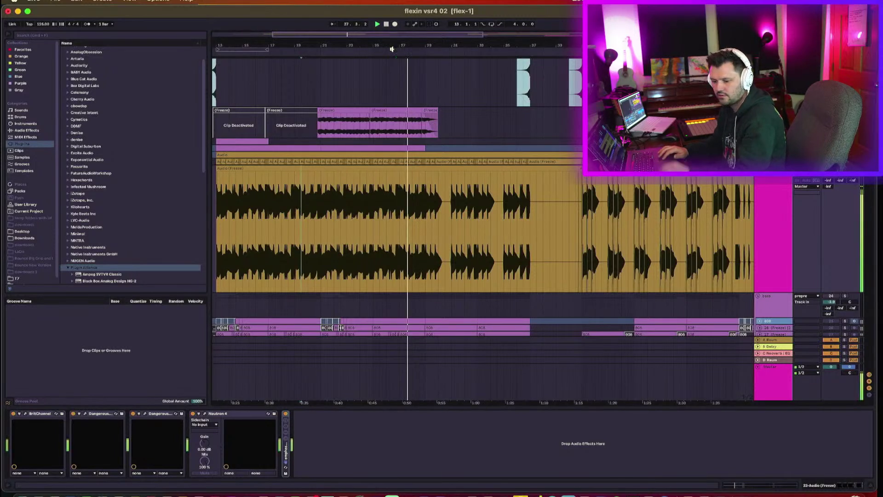
pyautogui.scroll(-2, 392, 49)
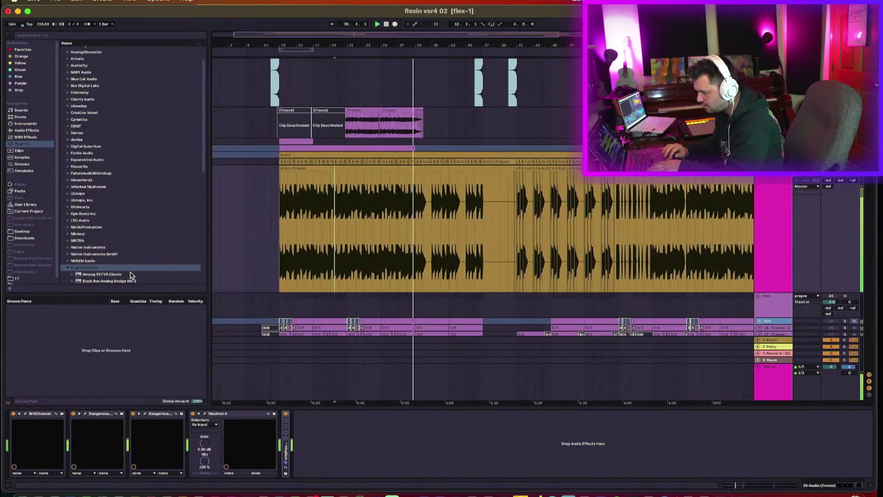
pyautogui.scroll(-2, 130, 275)
pyautogui.click(125, 258)
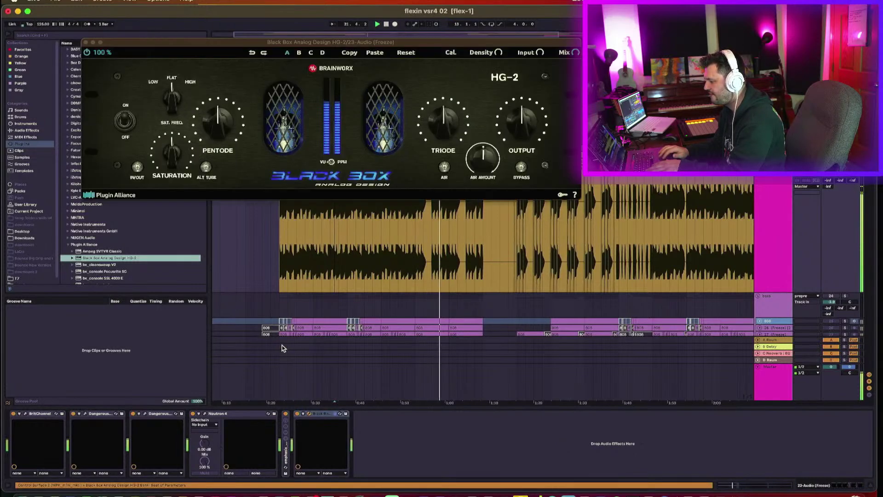
pyautogui.click(137, 167)
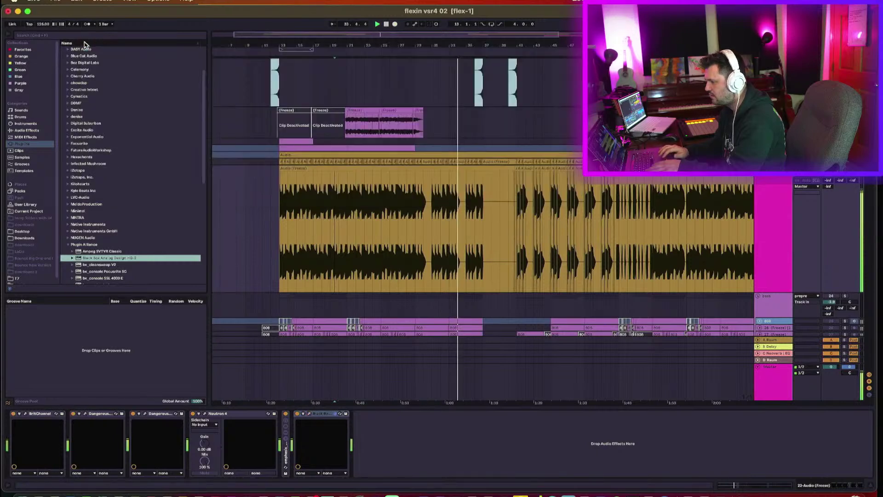
pyautogui.click(85, 42)
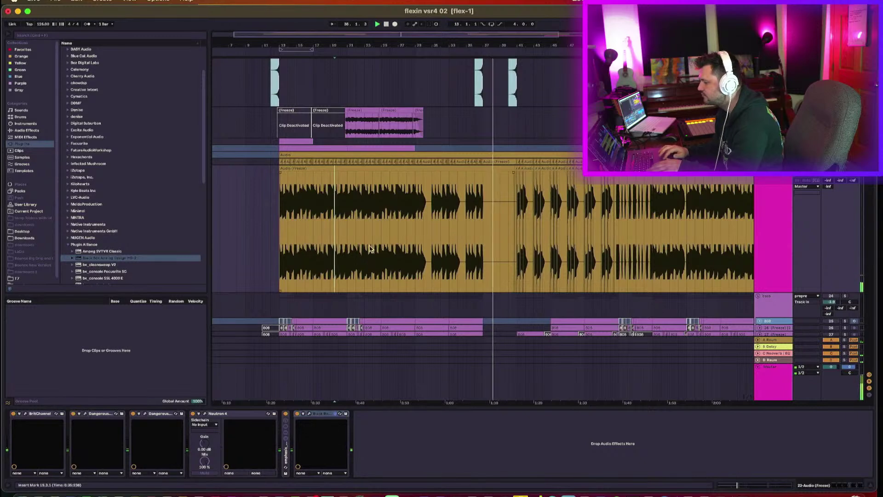
# - Compare the HG-2 on and off during playback from bar 19 and slightly lower its output level
pyautogui.press('space')
pyautogui.press('space')
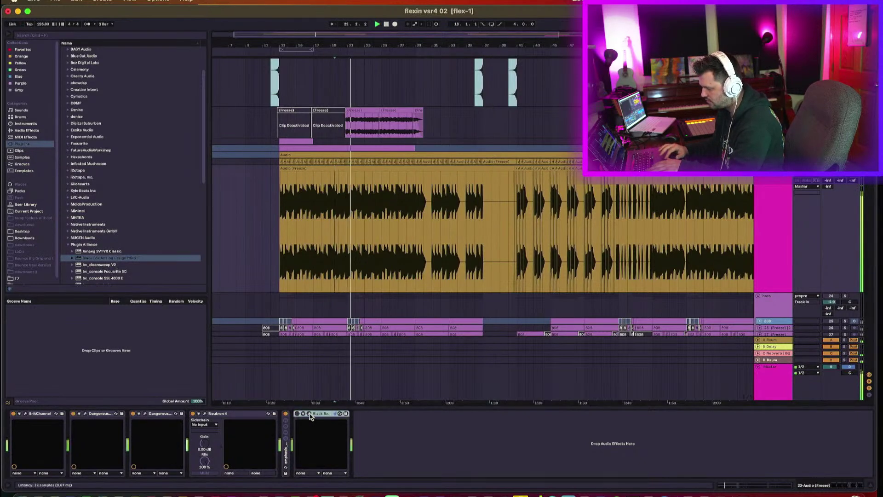
pyautogui.click(296, 413)
pyautogui.moveTo(506, 131); pyautogui.dragTo(511, 142)
pyautogui.click(299, 415)
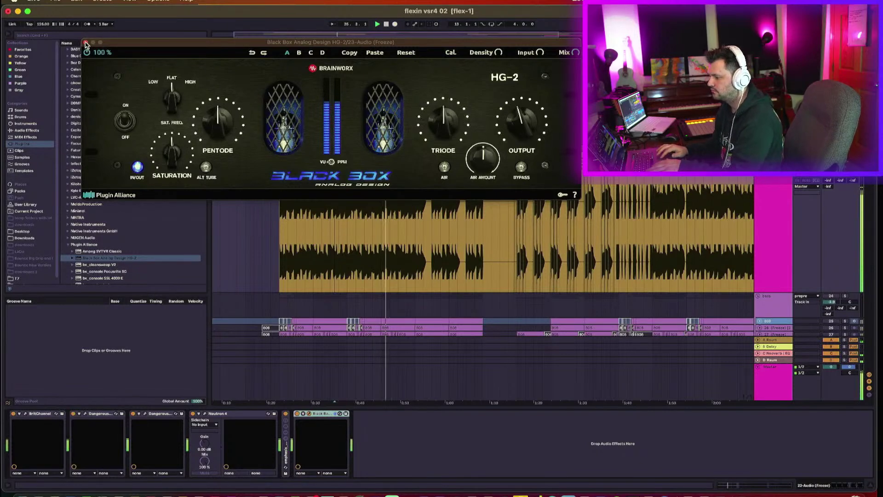
pyautogui.press('super+alt+p')
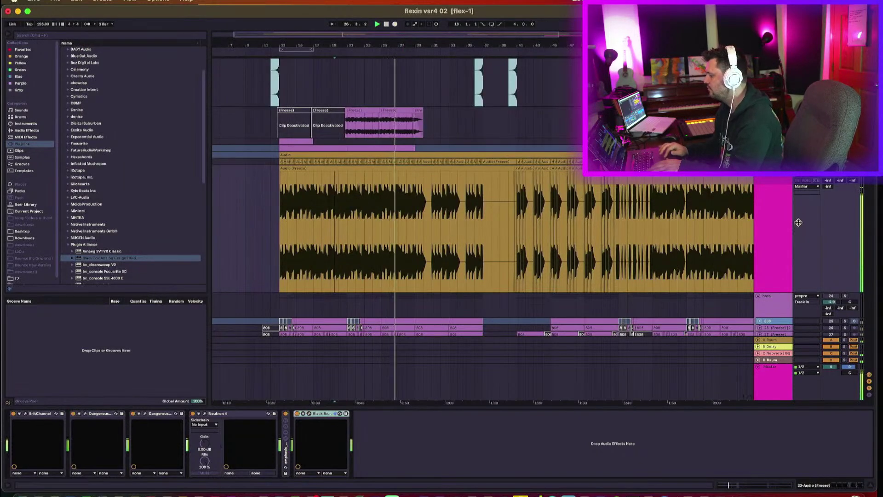
# - Add the iZotope Neutron 4 VST3 plug-in to the Vox group track
pyautogui.click(773, 235)
pyautogui.scroll(-15, 773, 236)
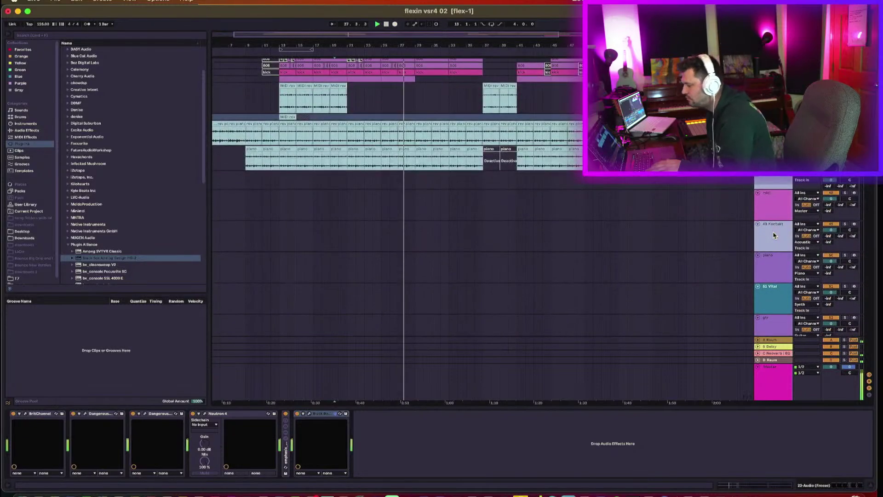
pyautogui.scroll(-10, 773, 235)
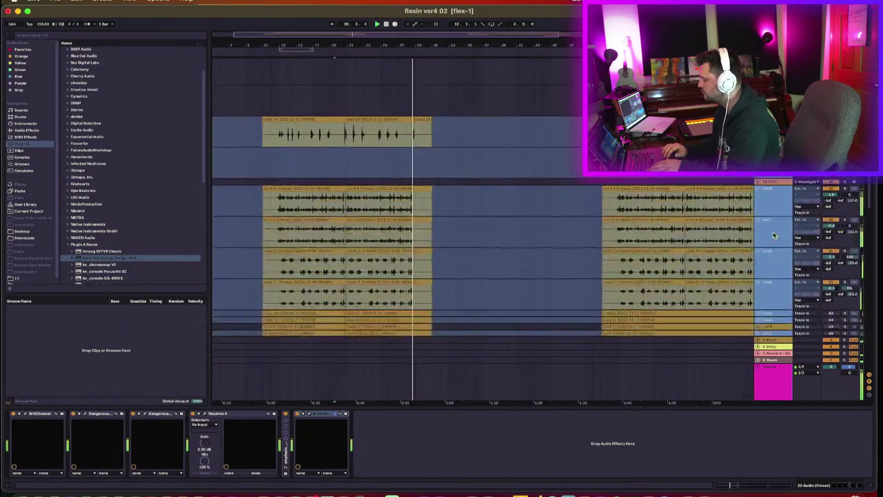
pyautogui.scroll(-10, 773, 236)
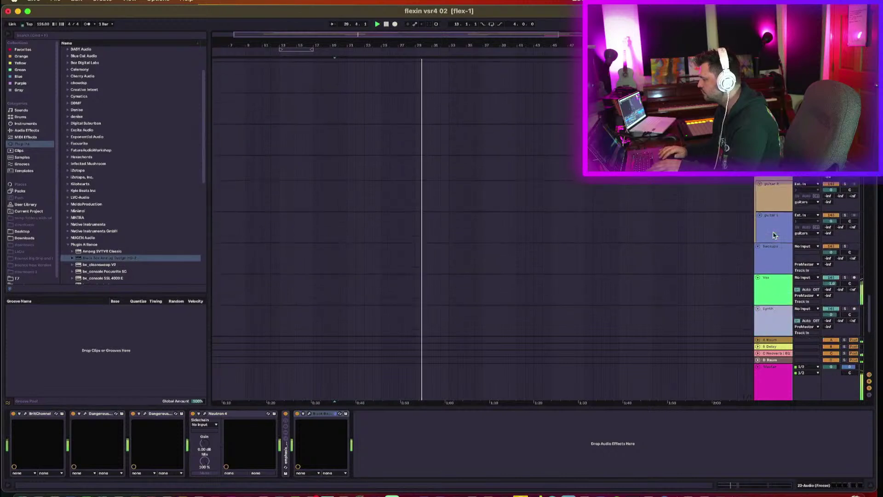
pyautogui.click(767, 170)
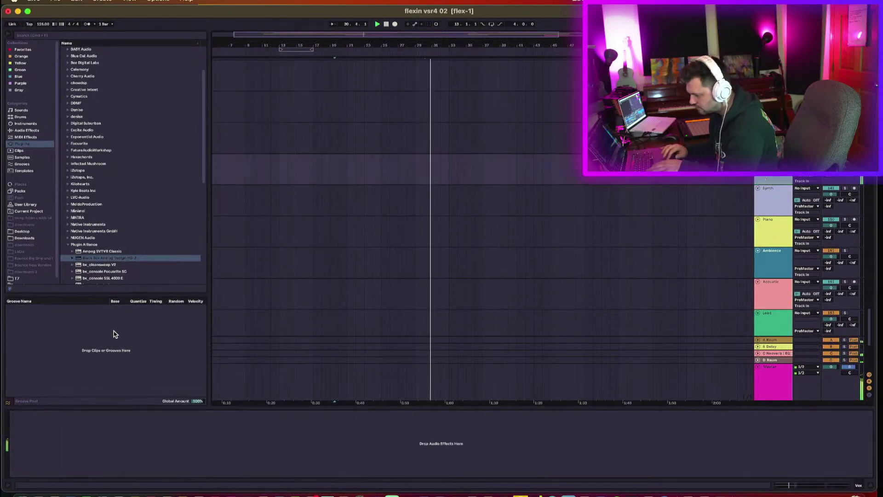
pyautogui.click(68, 245)
pyautogui.scroll(3, 69, 246)
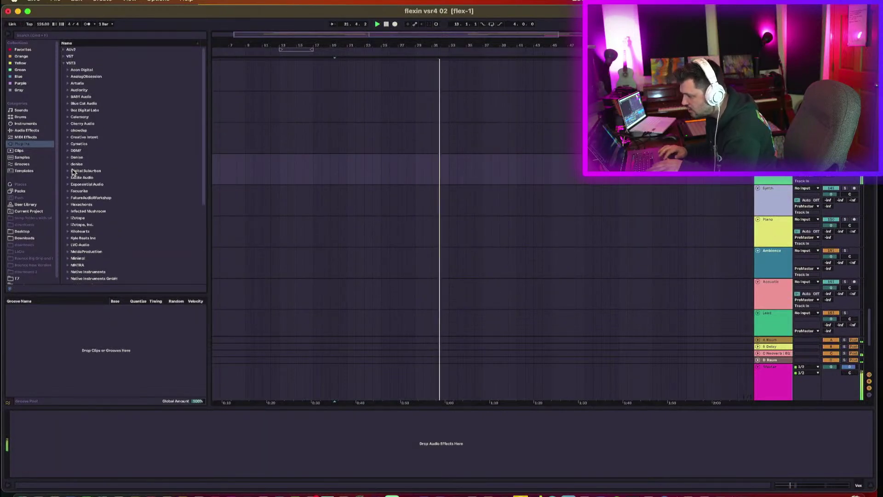
pyautogui.click(68, 219)
pyautogui.scroll(-4, 92, 249)
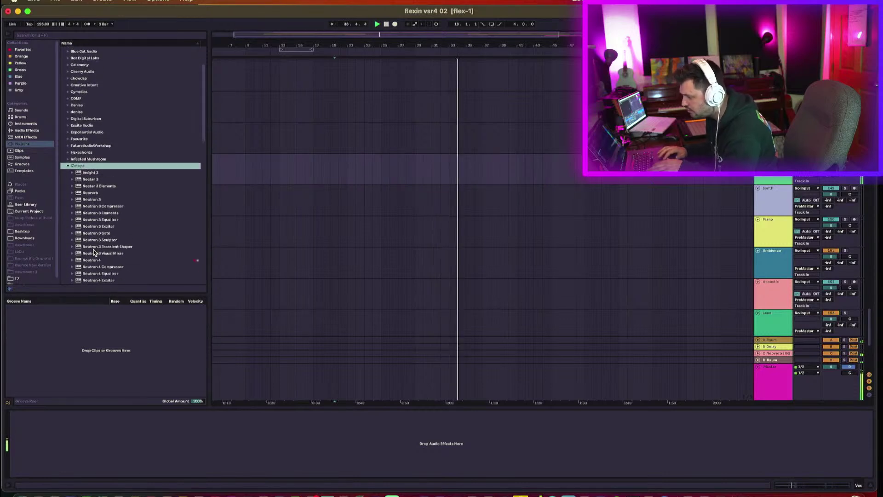
pyautogui.click(95, 261)
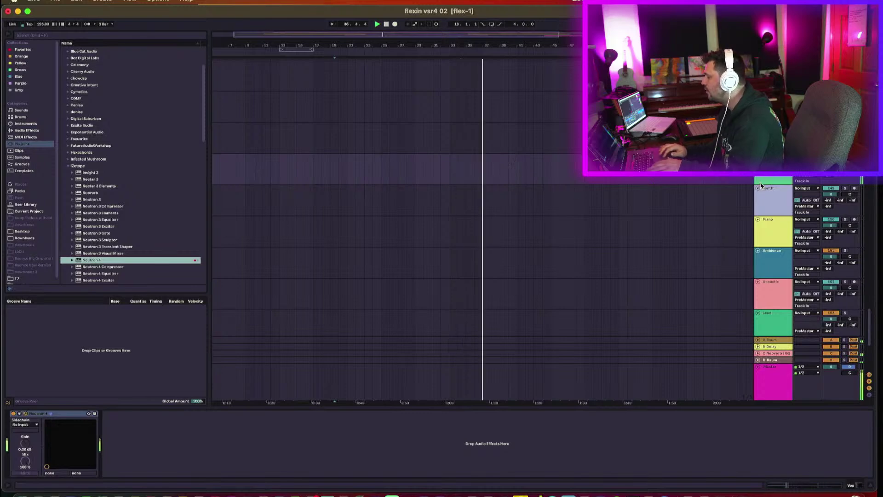
# - Stop playback, move the Neutron 4 window clear of the arrangement and examine the effect chains on the Uni Backup vocal tracks
pyautogui.scroll(5, 726, 198)
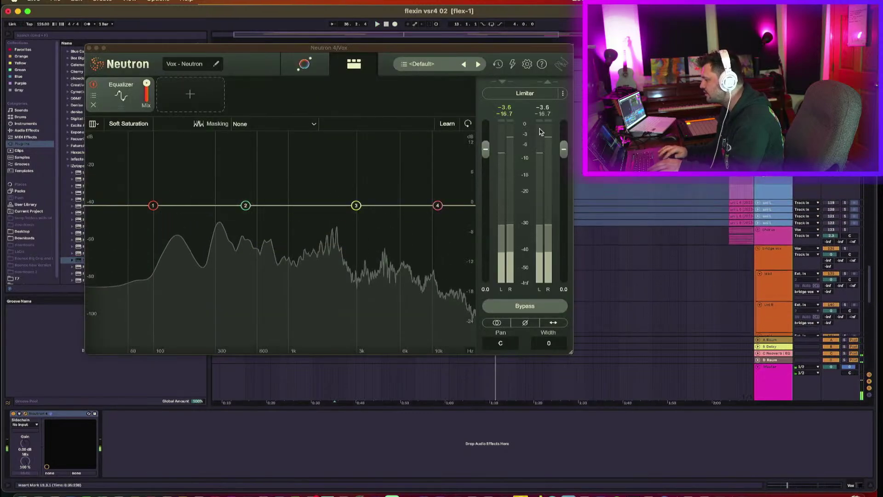
pyautogui.moveTo(329, 48); pyautogui.dragTo(337, 198)
pyautogui.scroll(15, 336, 198)
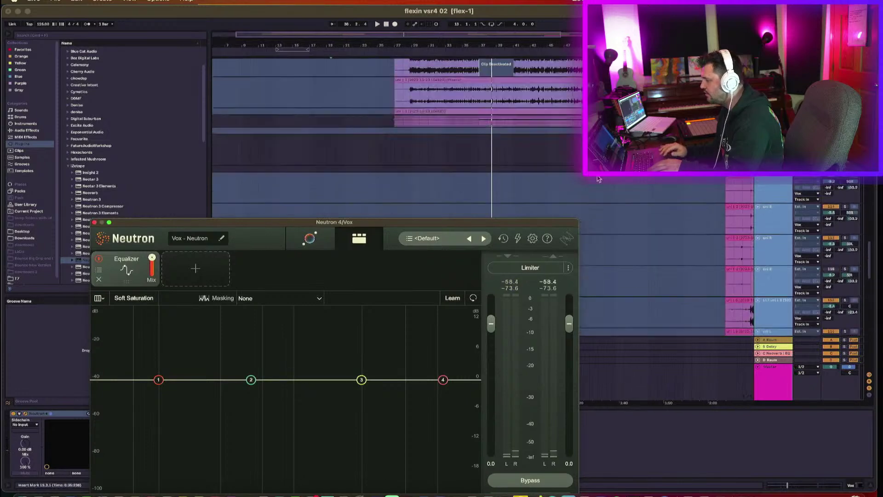
pyautogui.scroll(-3, 598, 179)
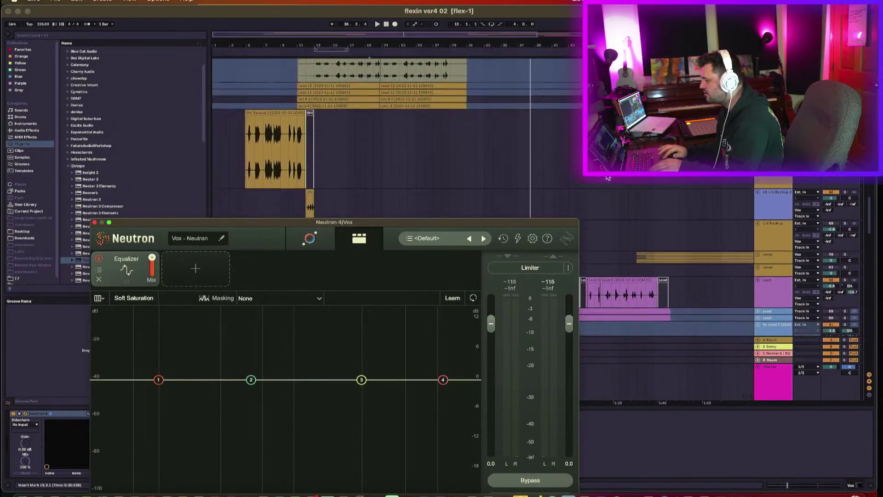
pyautogui.press('Up')
pyautogui.click(776, 233)
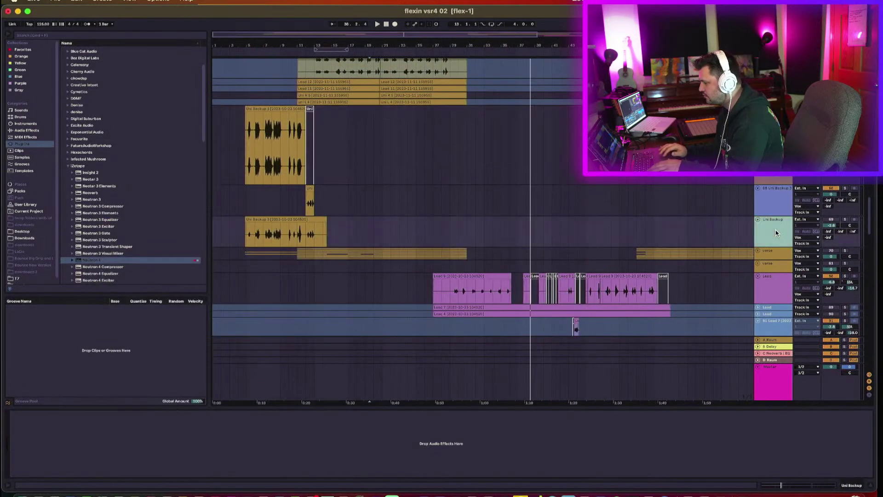
pyautogui.press('Up')
pyautogui.press('Up')
pyautogui.press('Up')
pyautogui.press('Up')
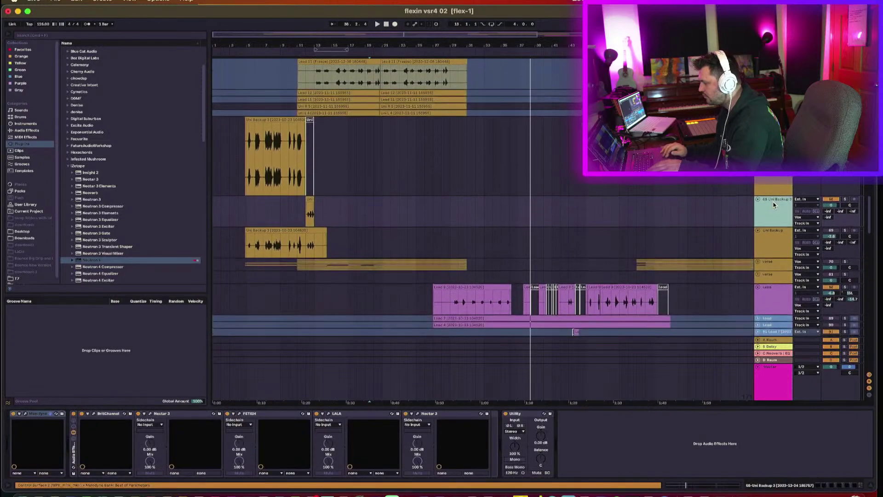
# - Examine the device chains on the MIDI Hub, MIDI rev piano, frozen bass, Audio (Freeze) and Vital tracks
pyautogui.scroll(10, 774, 205)
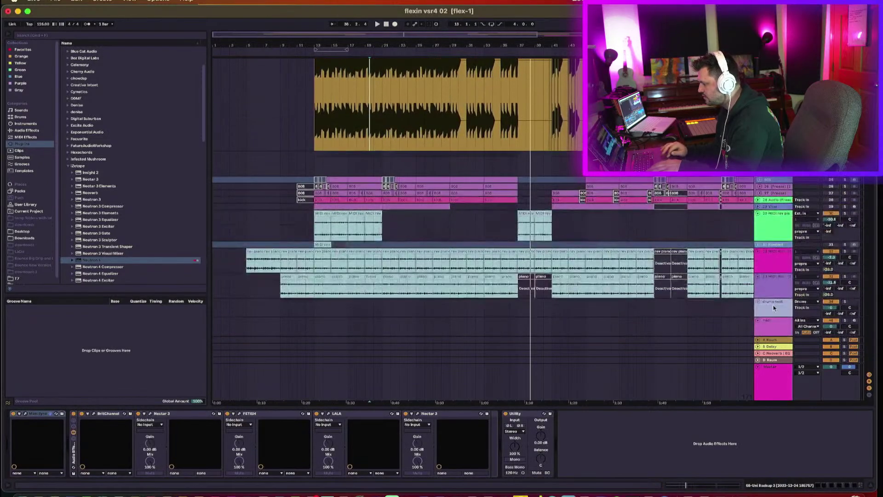
pyautogui.keyDown('shift'); pyautogui.click(772, 271); pyautogui.keyUp('shift')
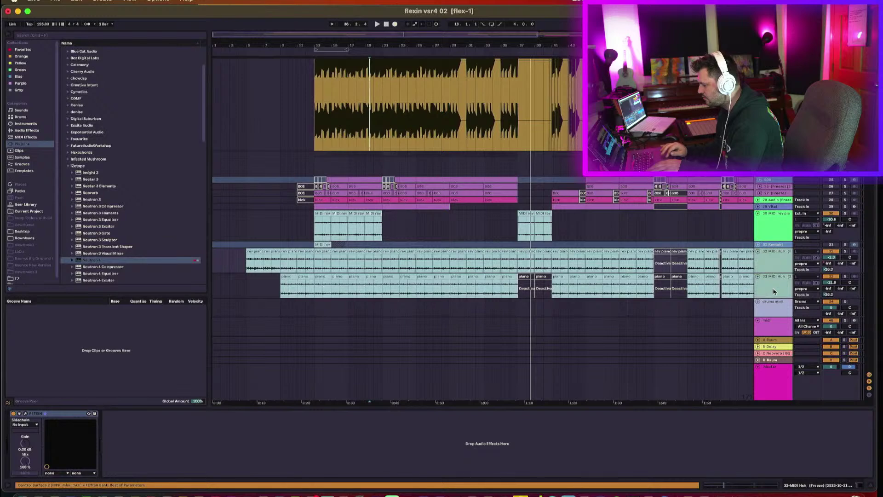
pyautogui.scroll(3, 774, 265)
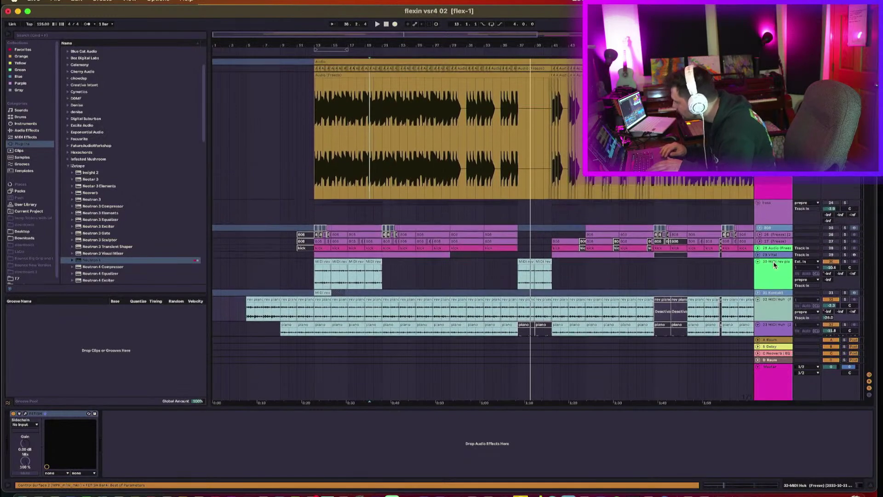
pyautogui.scroll(1, 774, 267)
pyautogui.click(773, 281)
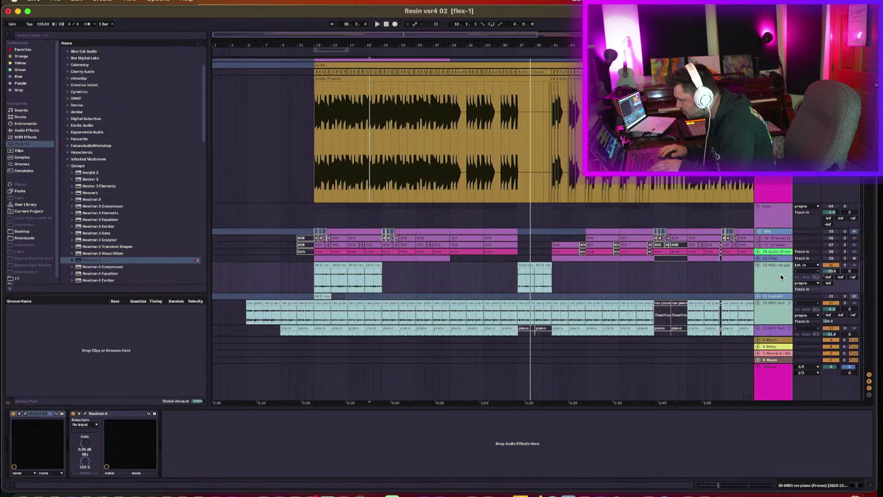
pyautogui.scroll(3, 780, 279)
pyautogui.click(778, 280)
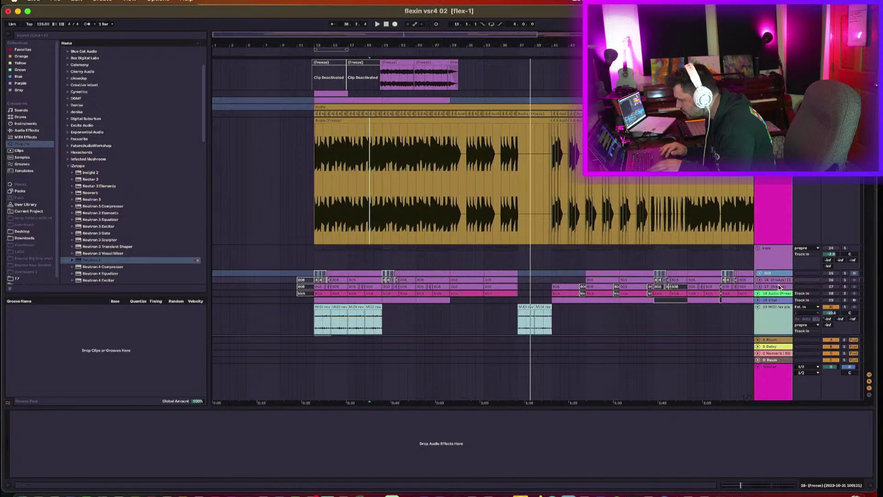
pyautogui.click(777, 287)
pyautogui.click(779, 295)
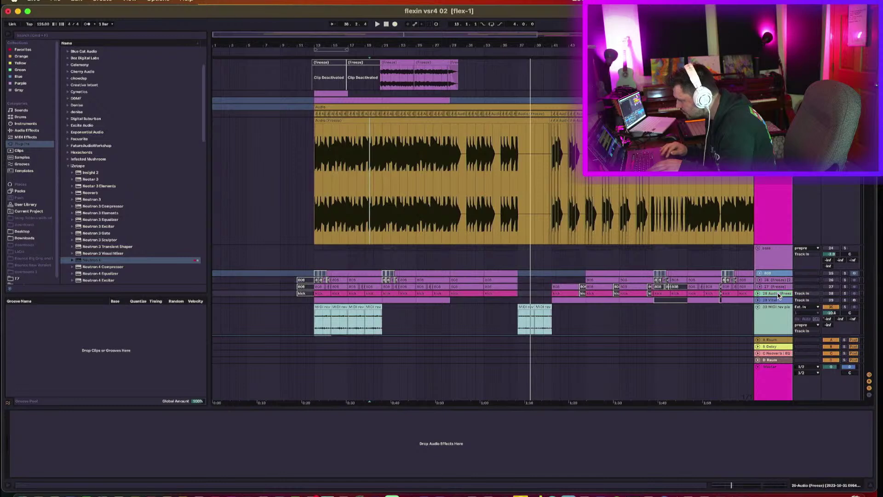
pyautogui.scroll(3, 769, 258)
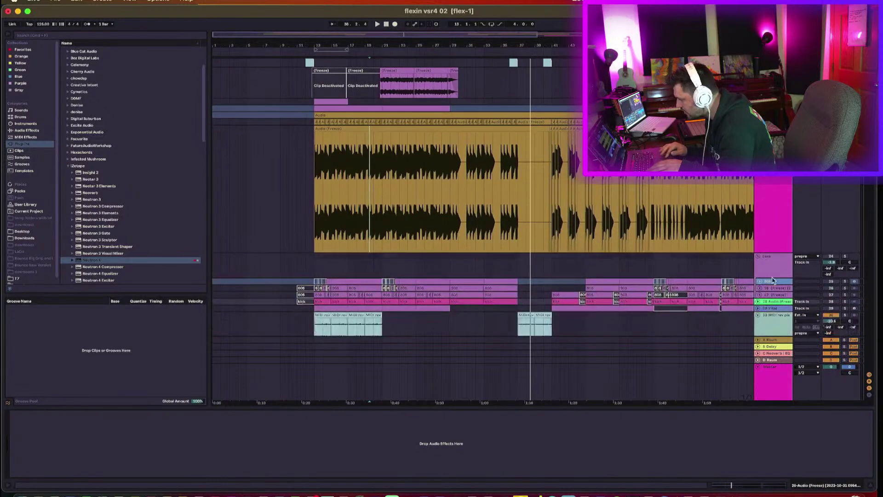
pyautogui.click(777, 308)
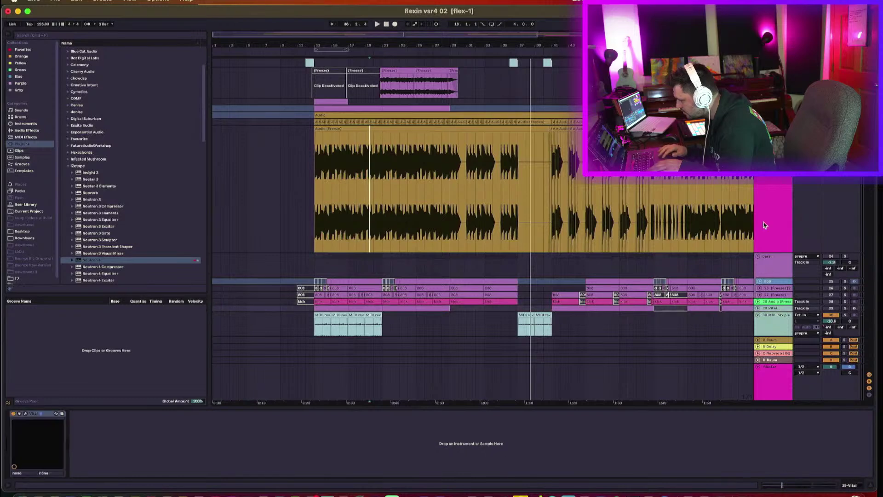
# - Select audio tracks 21 to 23, track 18, the CLAP track and track 2 above the drums audio group, and freeze them
pyautogui.click(771, 202)
pyautogui.scroll(5, 771, 248)
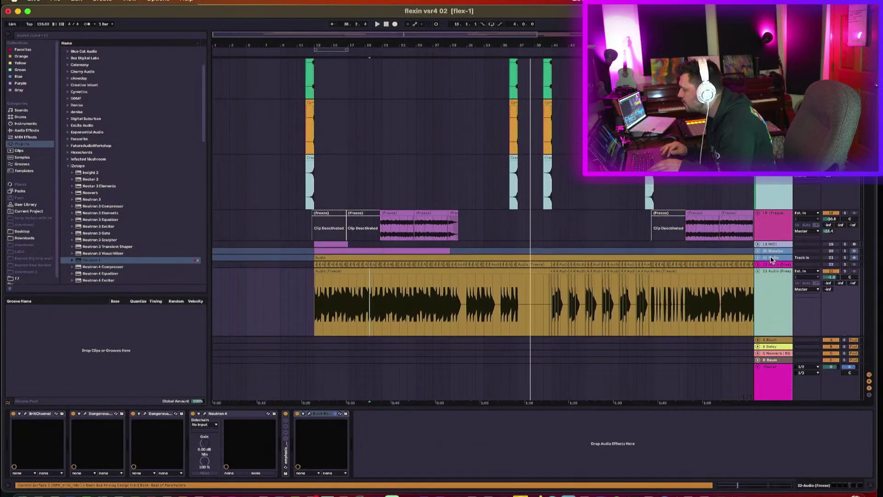
pyautogui.click(774, 265)
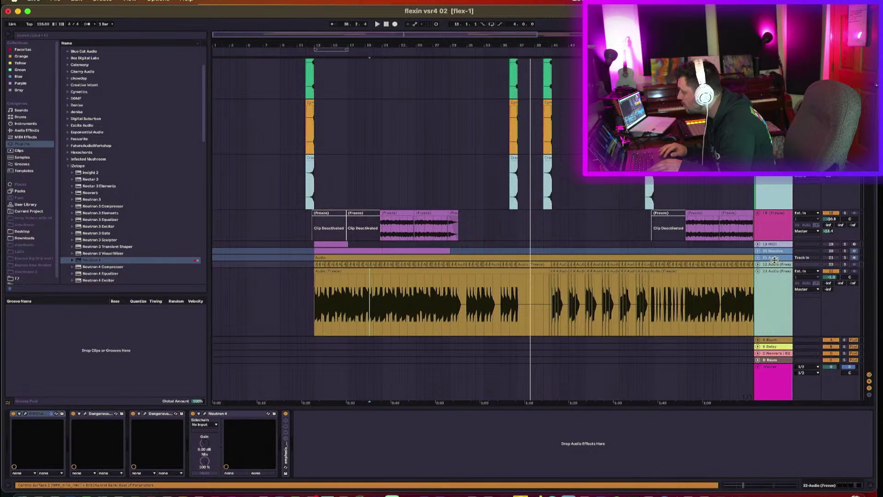
pyautogui.click(777, 258)
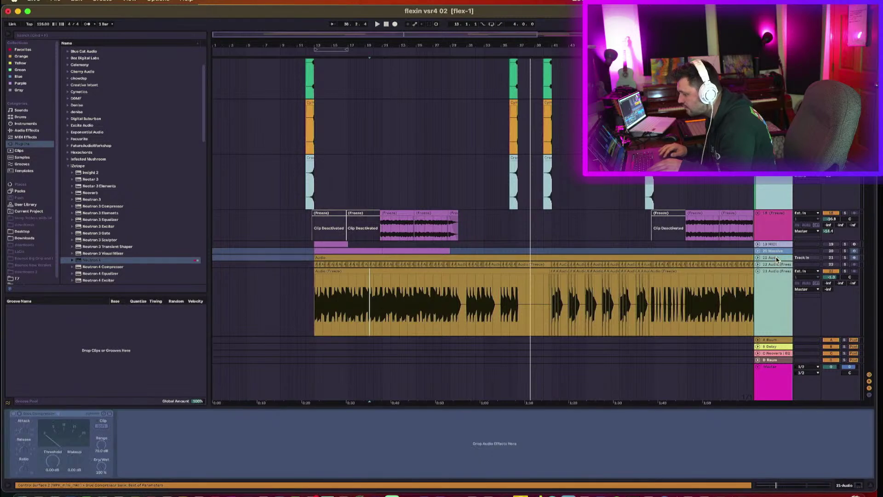
pyautogui.scroll(2, 776, 269)
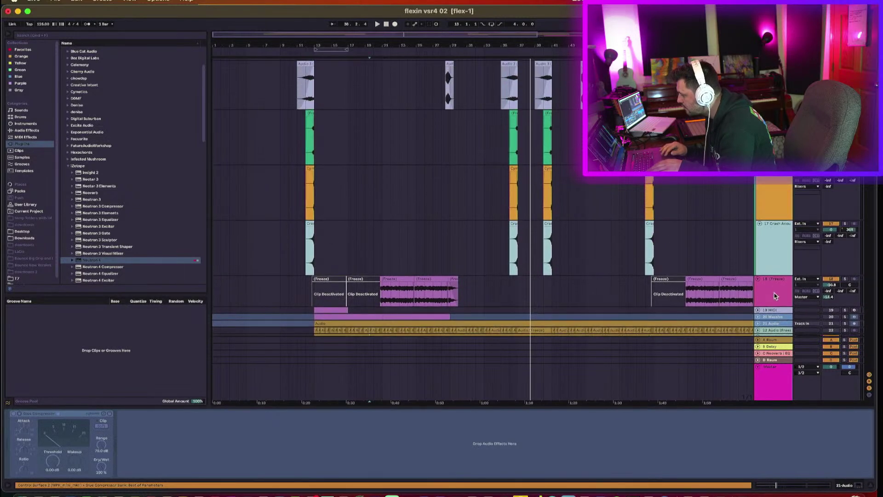
pyautogui.click(774, 296)
pyautogui.scroll(10, 774, 296)
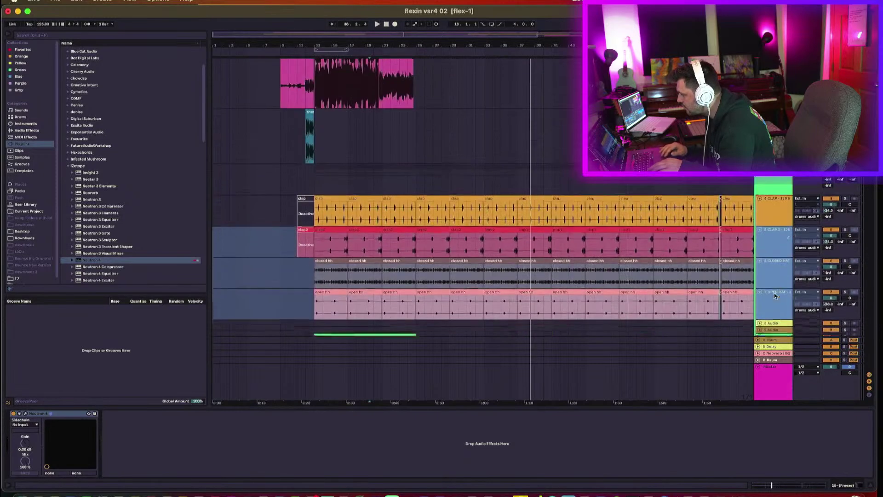
pyautogui.click(777, 221)
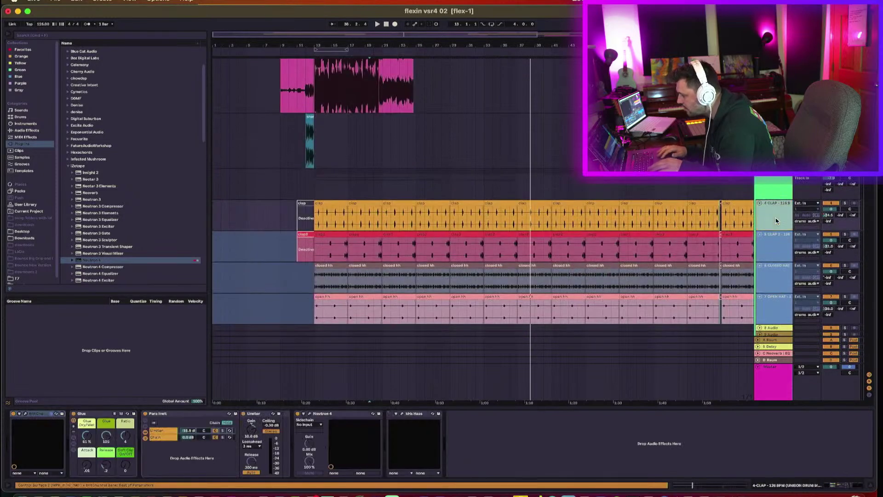
pyautogui.scroll(2, 776, 221)
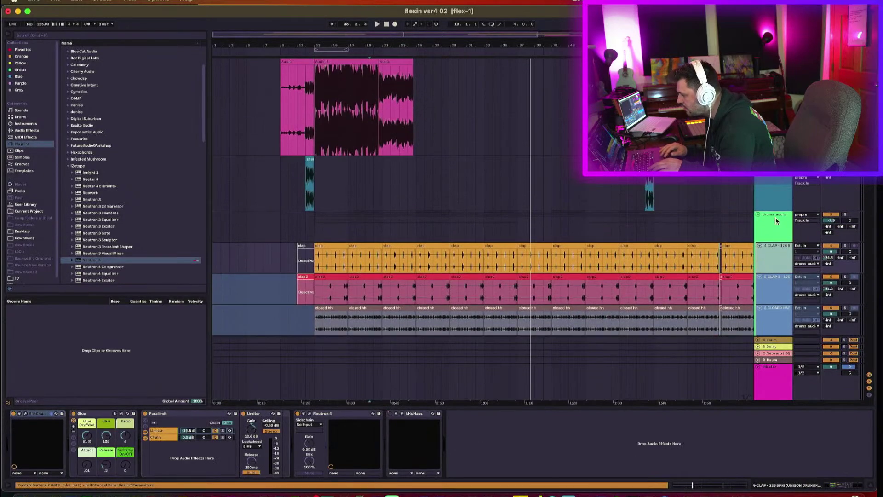
pyautogui.click(772, 194)
pyautogui.rightClick(771, 194)
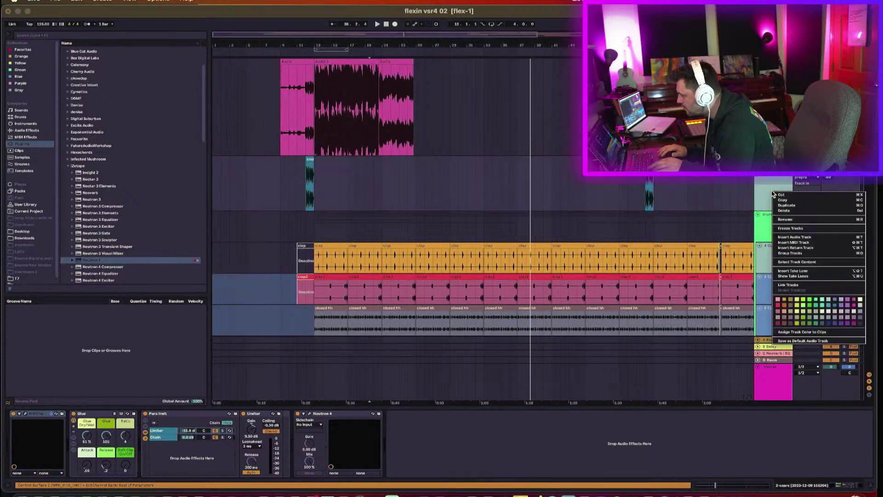
pyautogui.click(787, 228)
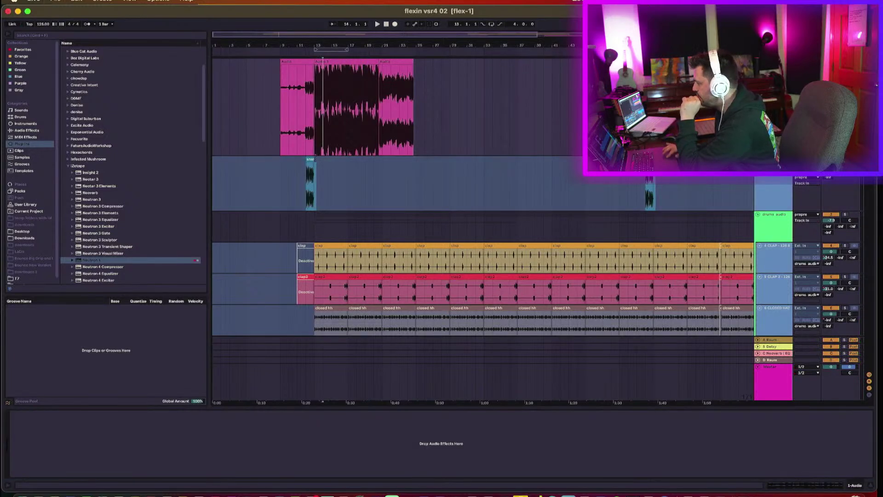
# - Audition track 1 from bar 14 and raise the gain of its Audio clip starting there to about 6.6 dB
pyautogui.press('space')
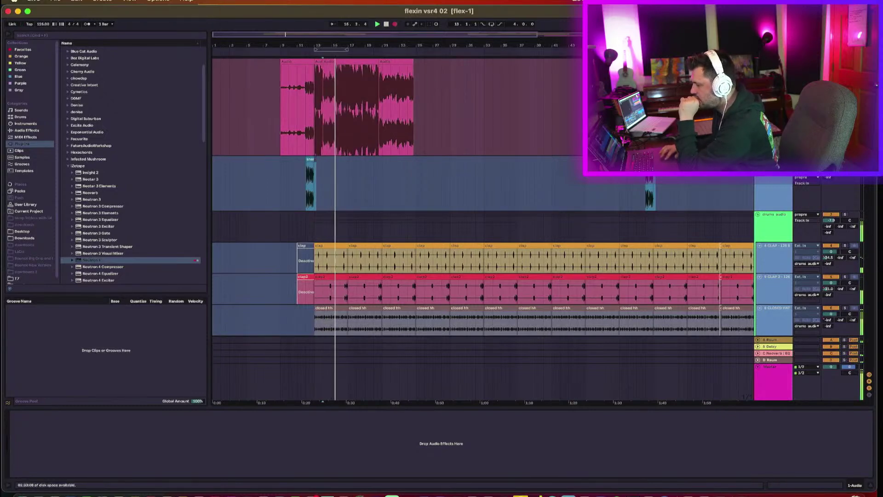
pyautogui.moveTo(333, 48); pyautogui.dragTo(377, 95)
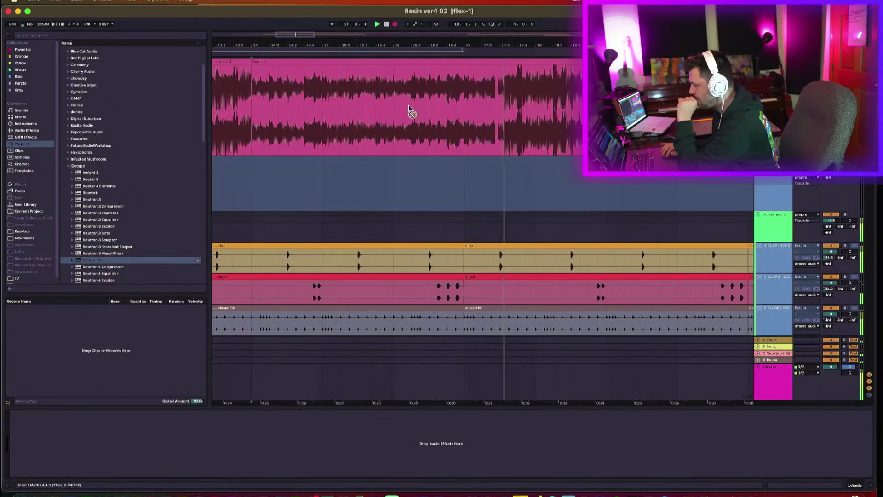
pyautogui.press('space')
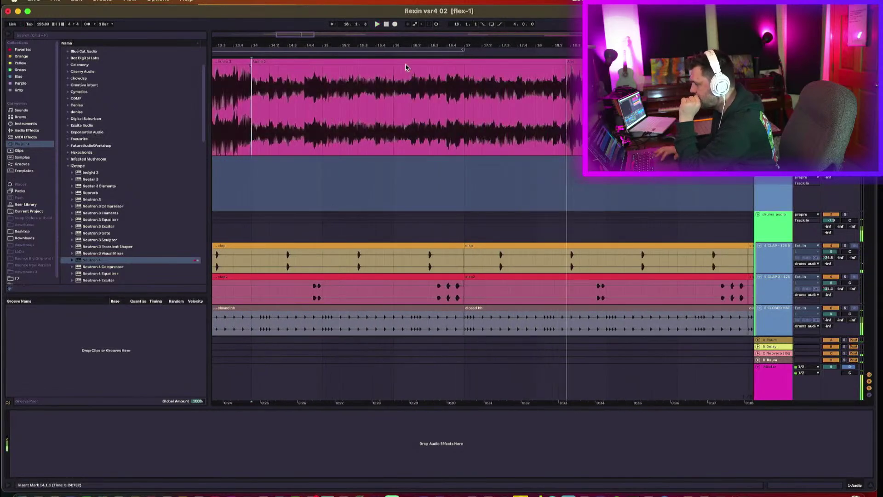
pyautogui.click(376, 87)
pyautogui.hotkey('shift', 'Tab')
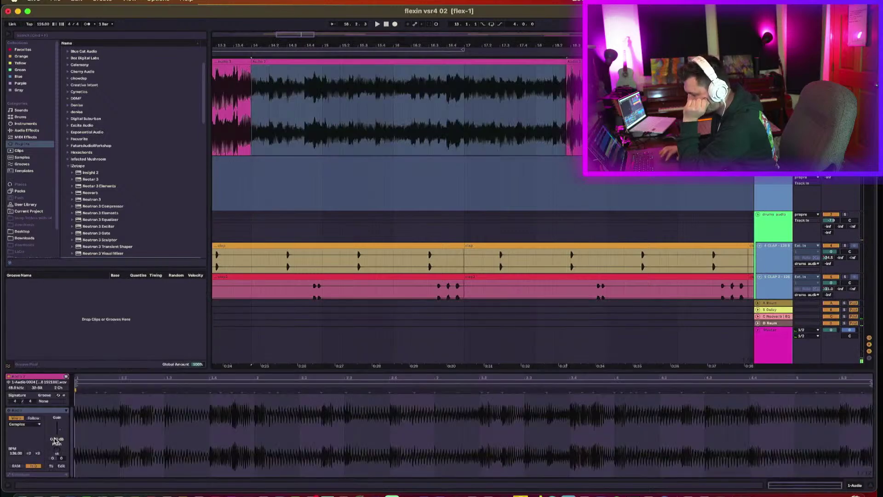
pyautogui.moveTo(60, 432); pyautogui.dragTo(60, 417)
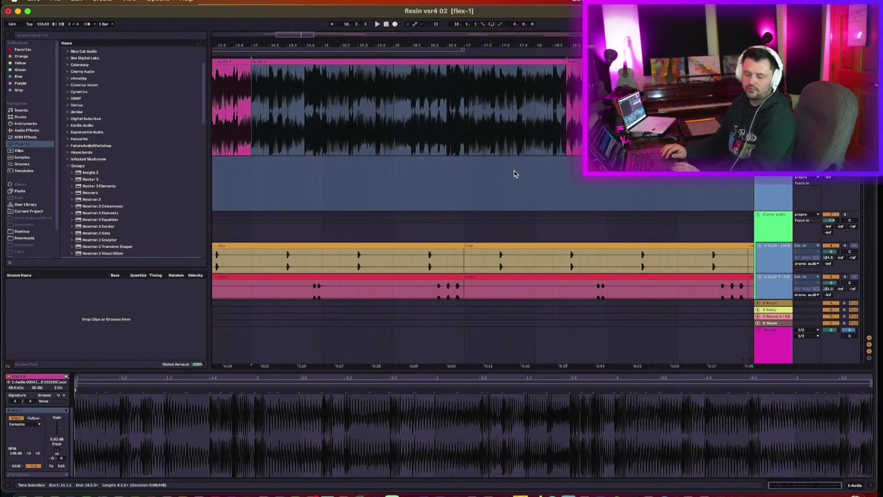
# - Select the clip on frozen audio track 23 and audition the arrangement from about bar 17
pyautogui.moveTo(471, 46); pyautogui.dragTo(471, 32)
pyautogui.scroll(-10, 501, 87)
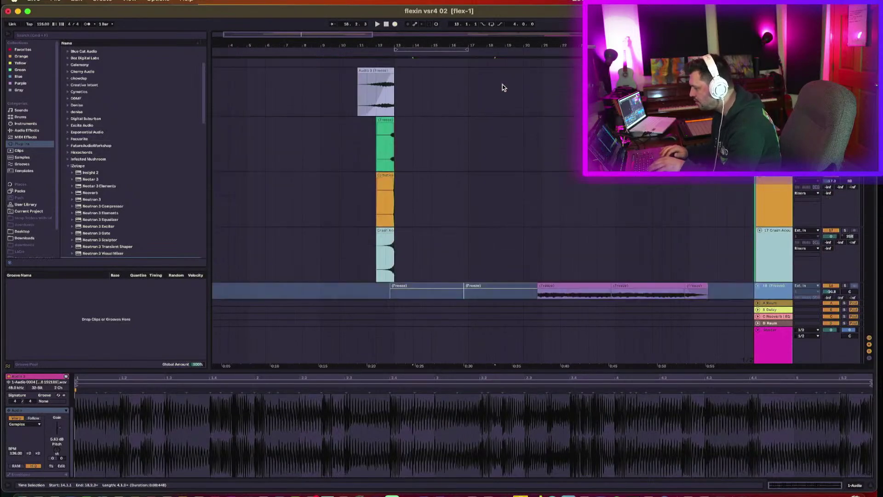
pyautogui.scroll(-5, 504, 87)
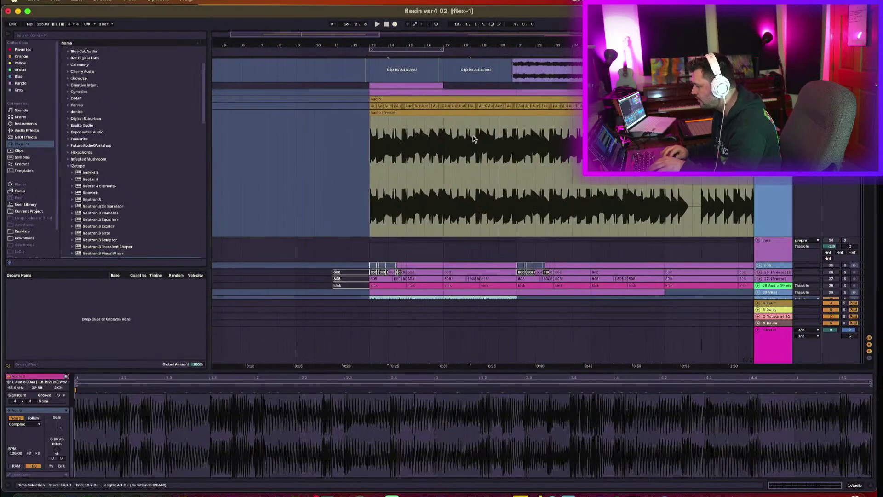
pyautogui.click(455, 165)
pyautogui.press('space')
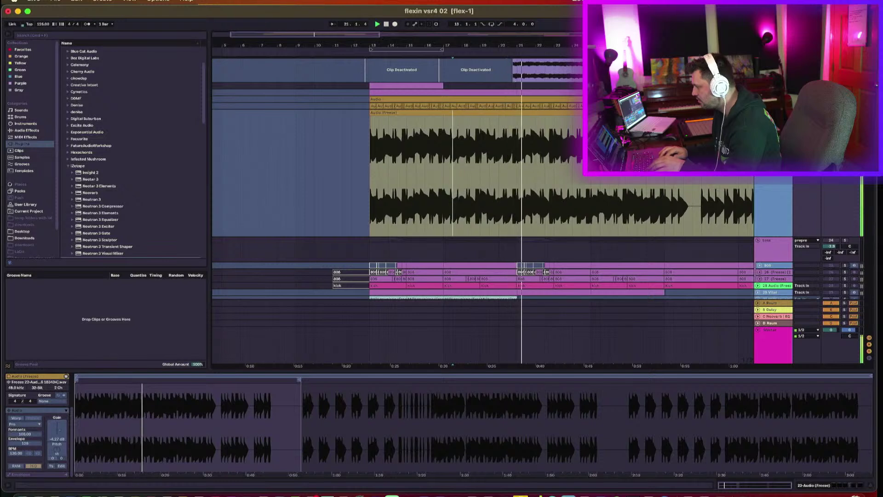
pyautogui.press('space')
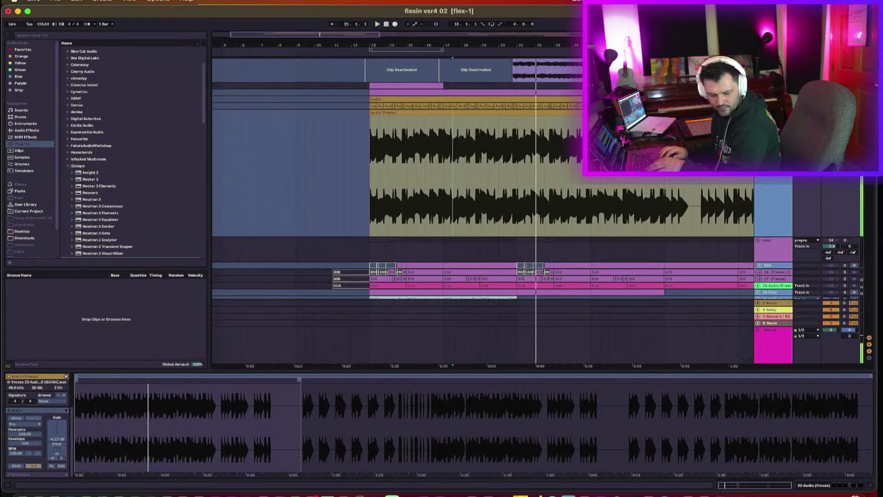
# - Restart playback at bar 17, select the Vox group track and show it in Session View with the Neutron 4 window closed
pyautogui.click(457, 251)
pyautogui.press('space')
pyautogui.scroll(-5, 580, 252)
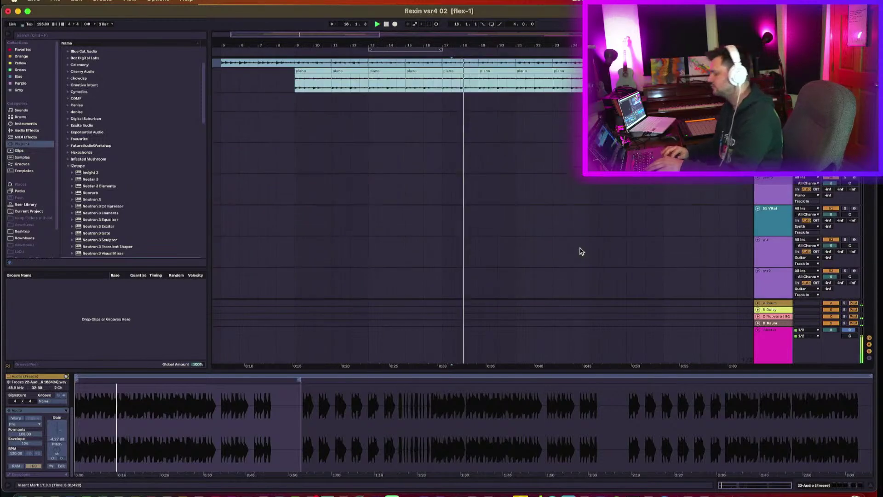
pyautogui.scroll(10, 580, 251)
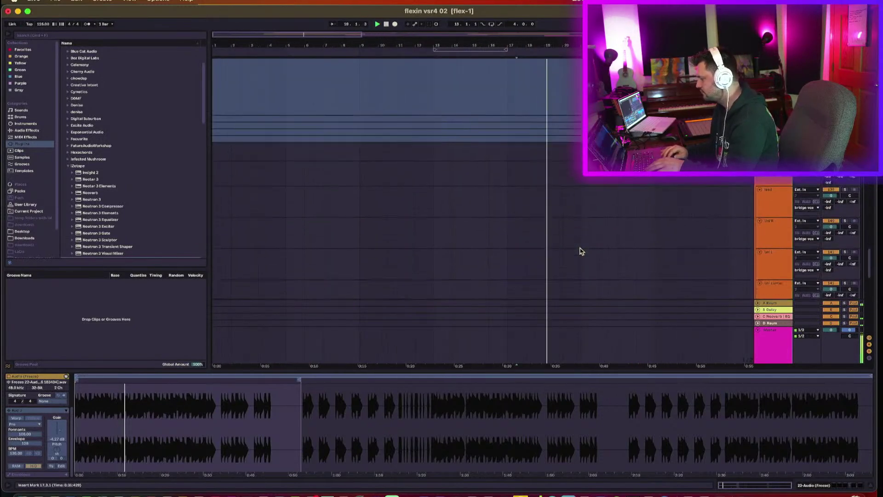
pyautogui.scroll(8, 580, 251)
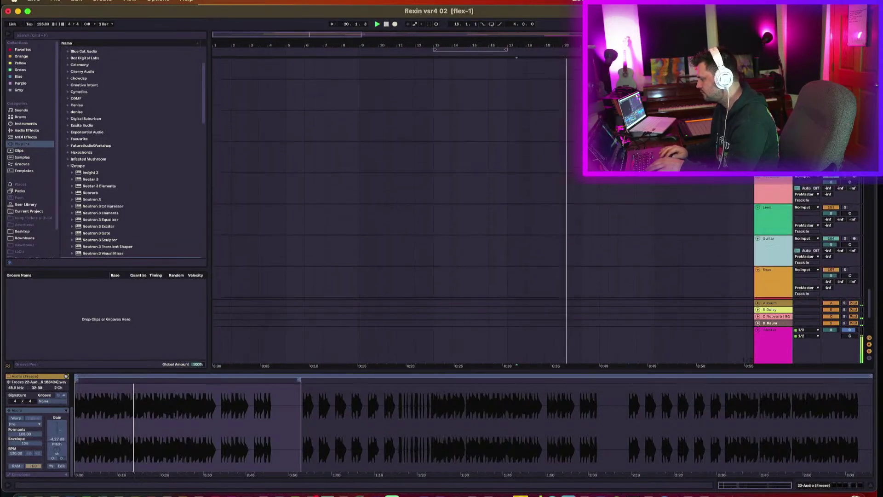
pyautogui.click(771, 155)
pyautogui.press('Tab')
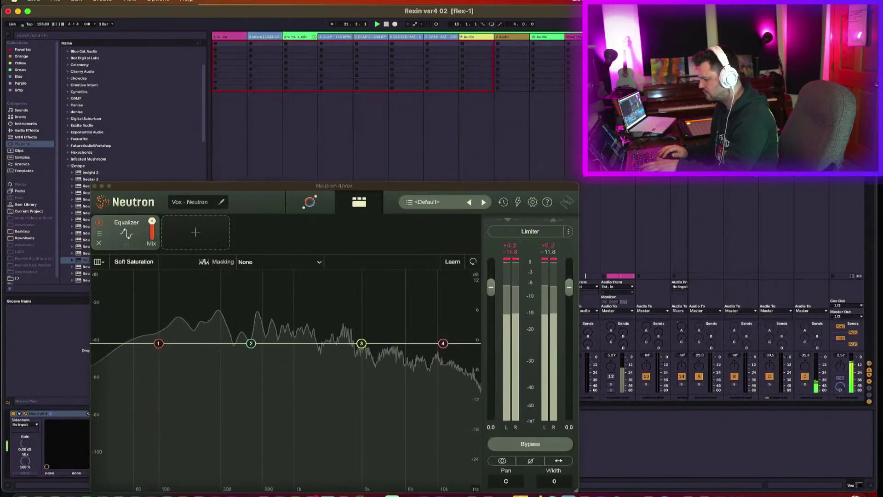
pyautogui.click(94, 185)
# - Freeze the first Lead track after the verse groups in the vocal section, accepting that audio will stop
pyautogui.hscroll(10, 469, 171)
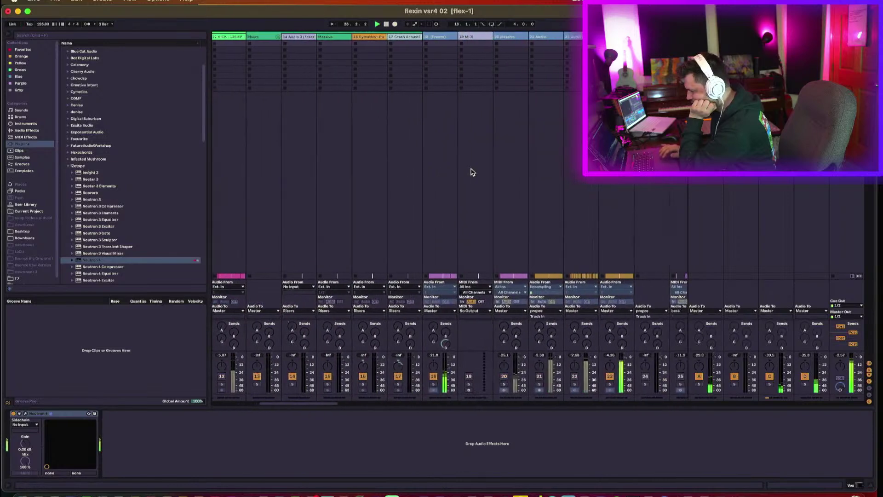
pyautogui.hscroll(10, 471, 172)
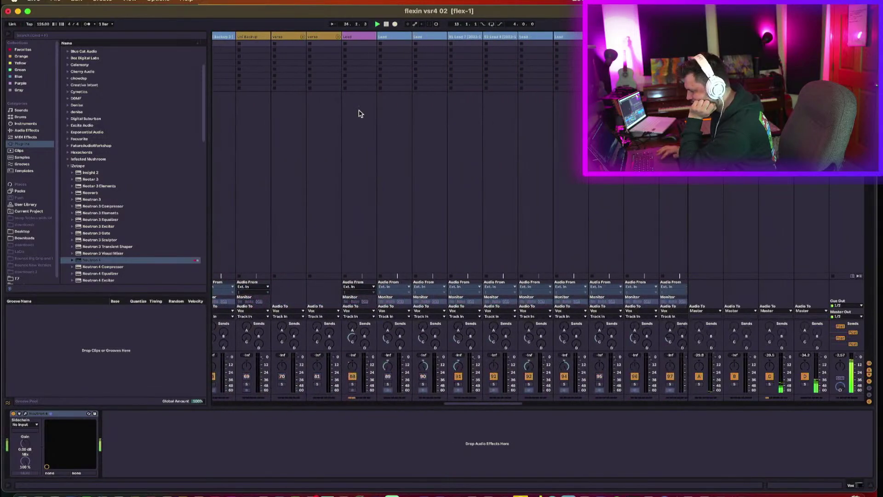
pyautogui.click(333, 37)
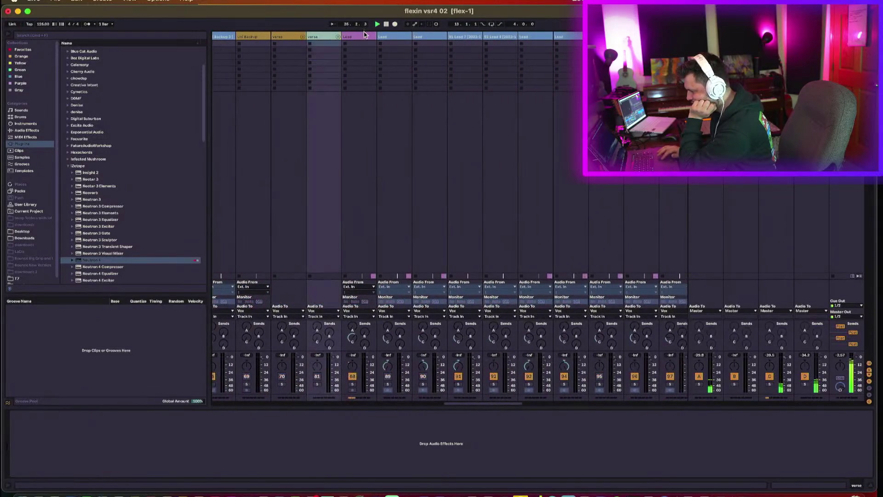
pyautogui.click(365, 36)
pyautogui.rightClick(365, 36)
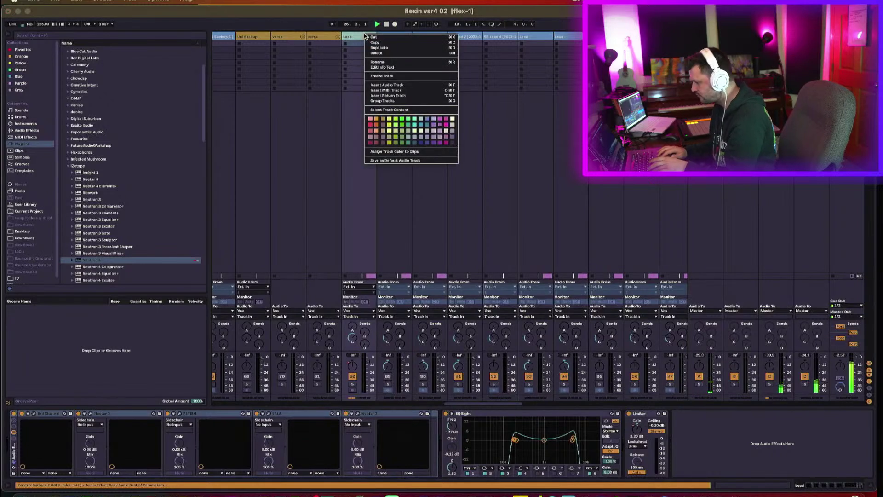
pyautogui.click(386, 77)
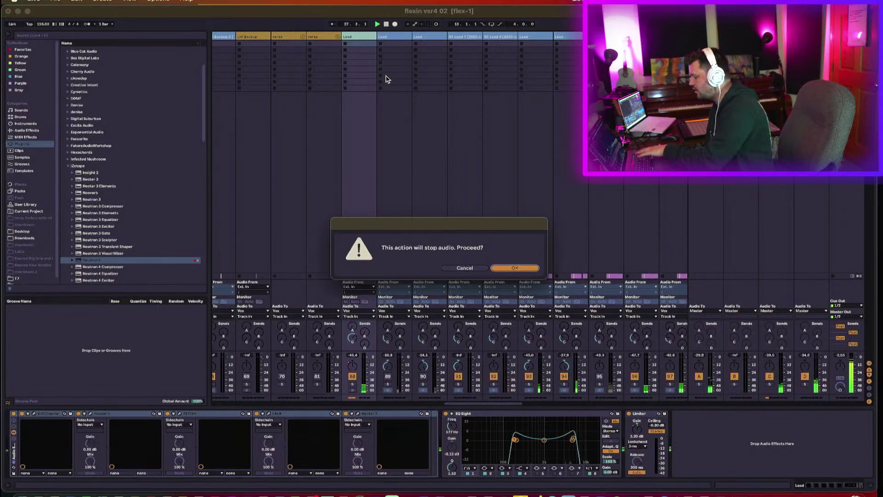
pyautogui.press('Return')
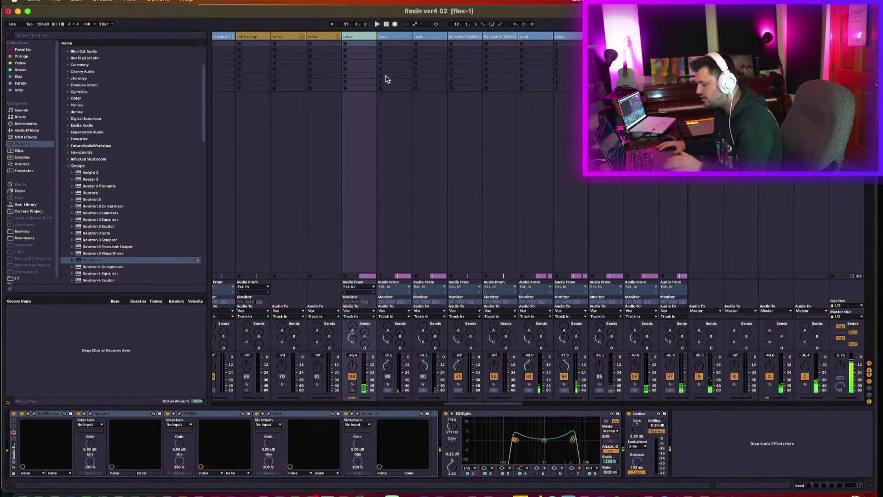
# - Return to Arrangement View, start playback and open Neutron 4 on the Vox group track
pyautogui.press('Tab')
pyautogui.press('space')
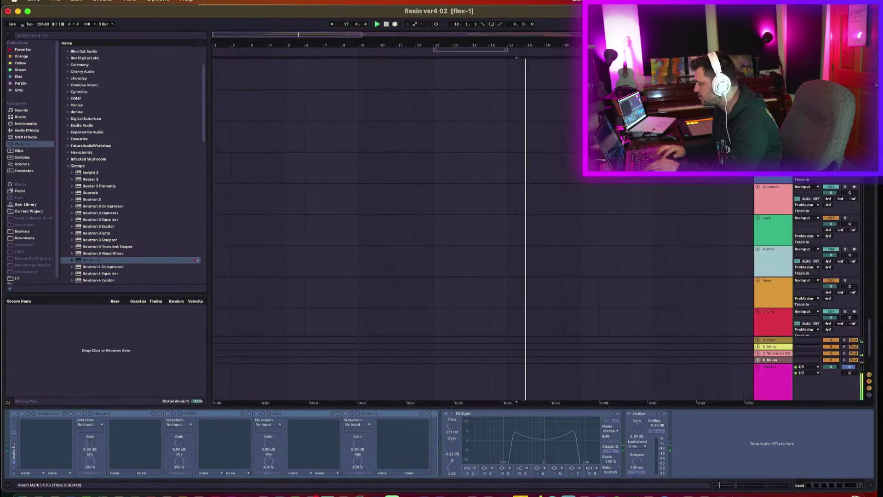
pyautogui.press('Up')
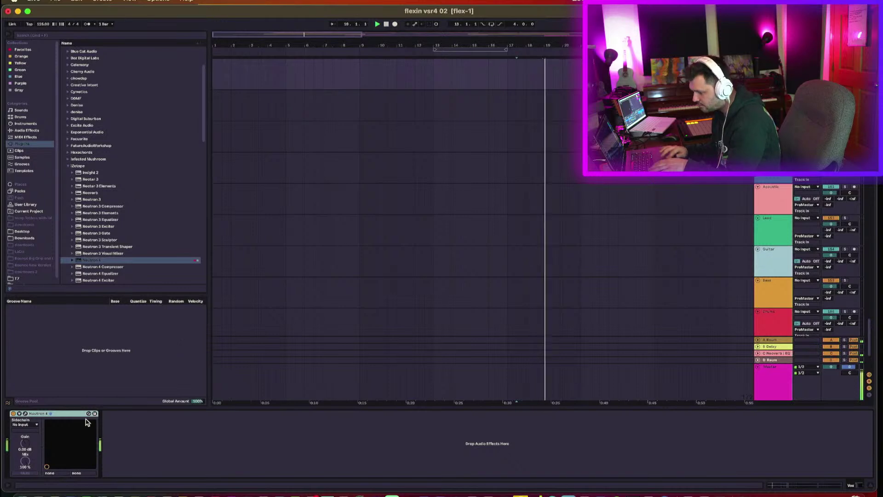
pyautogui.click(26, 414)
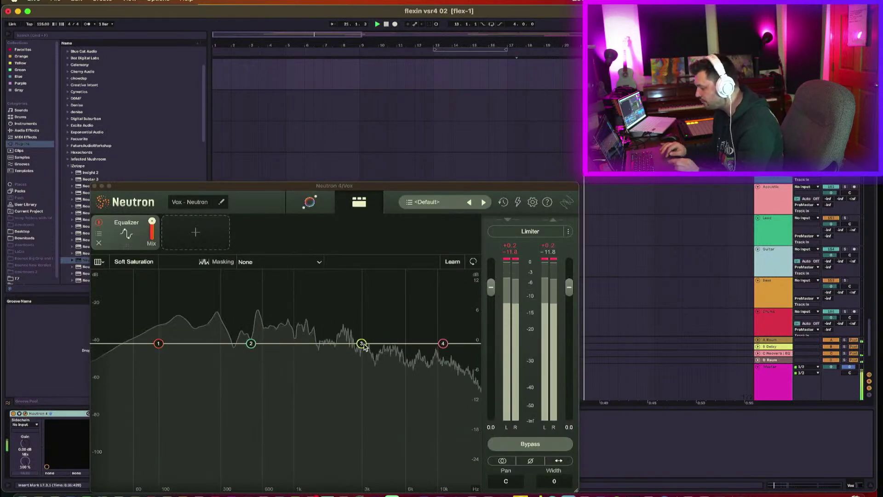
# - Mute the Reverb and D Room returns and boost Neutron's equalizer band 3 by 1.3 dB at 1790 Hz, soloing the band to tune it
pyautogui.moveTo(362, 343); pyautogui.dragTo(323, 340)
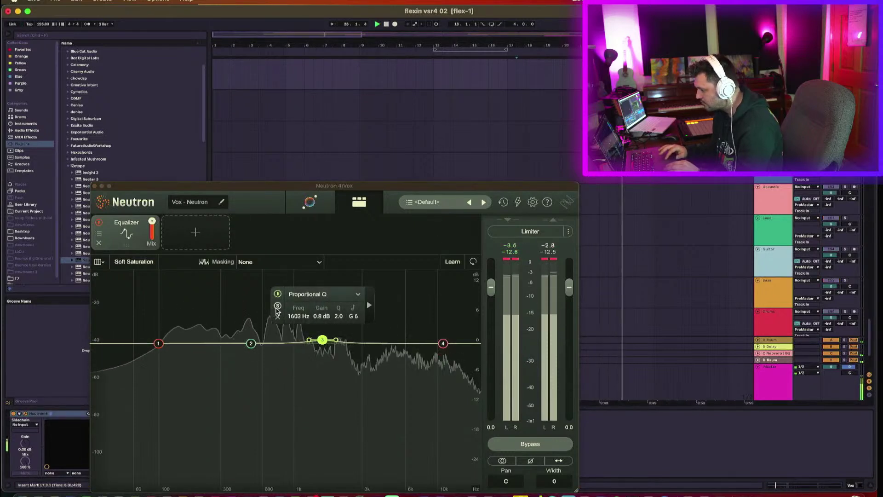
pyautogui.click(278, 306)
pyautogui.moveTo(323, 340); pyautogui.dragTo(307, 338)
pyautogui.click(838, 363)
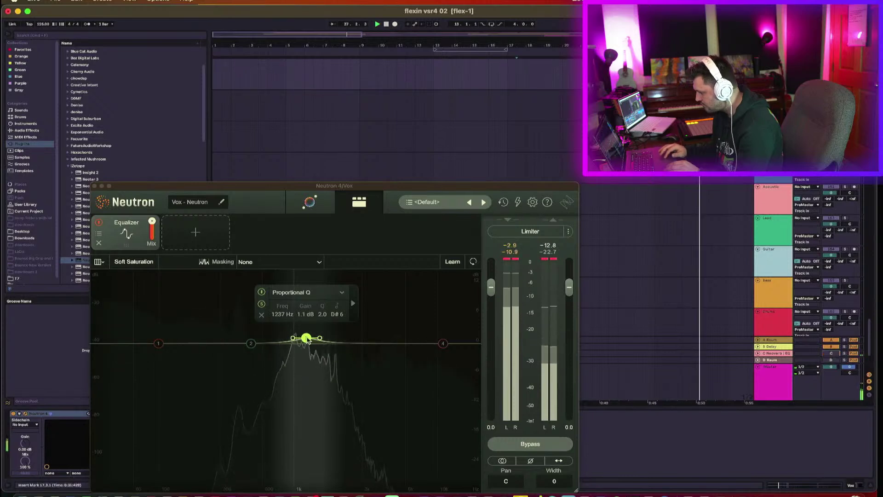
pyautogui.moveTo(307, 339); pyautogui.dragTo(333, 339)
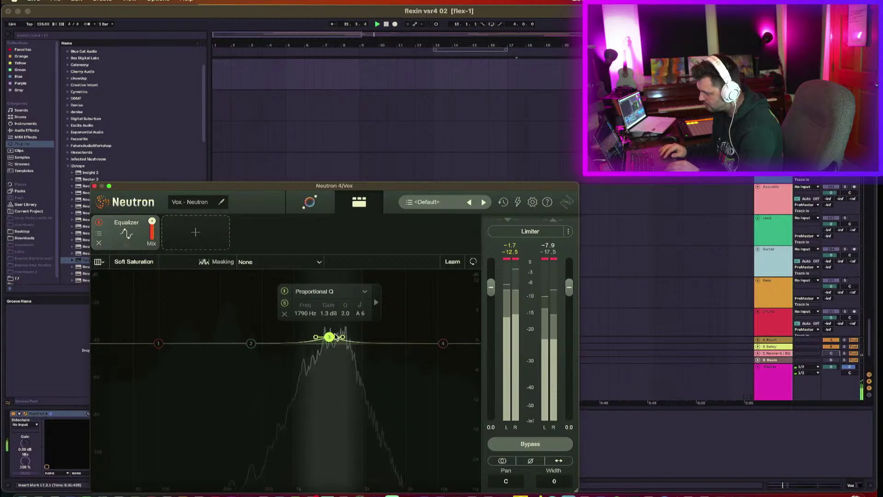
pyautogui.click(285, 303)
pyautogui.click(285, 304)
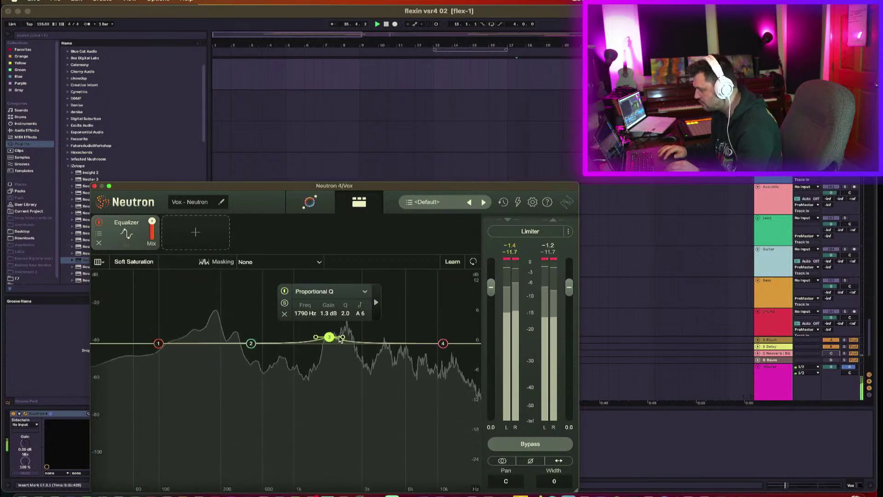
# - Shape Neutron's equalizer band 4 as an analog high shelf boosting 0.8 dB at 1274 Hz with Q 0.1
pyautogui.moveTo(443, 343); pyautogui.dragTo(307, 341)
pyautogui.click(330, 297)
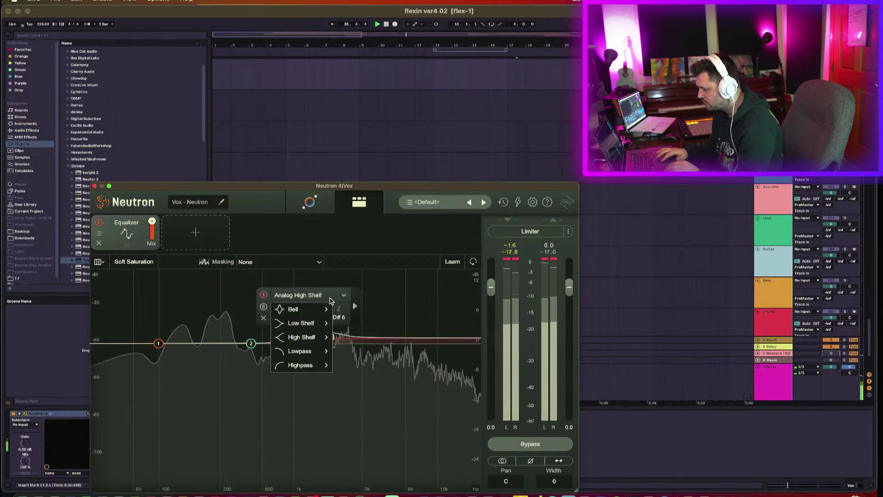
pyautogui.click(330, 300)
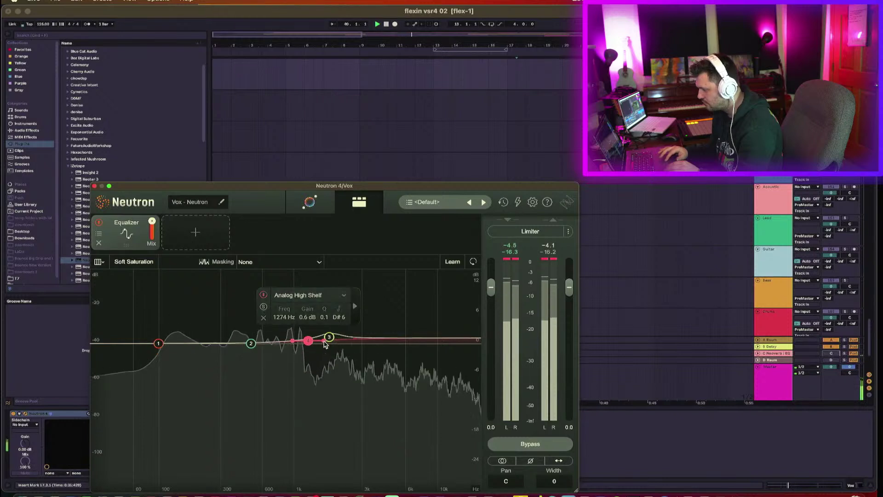
pyautogui.moveTo(324, 340)
pyautogui.mouseDown()
pyautogui.moveTo(336, 340)
pyautogui.moveTo(309, 340)
pyautogui.mouseUp()
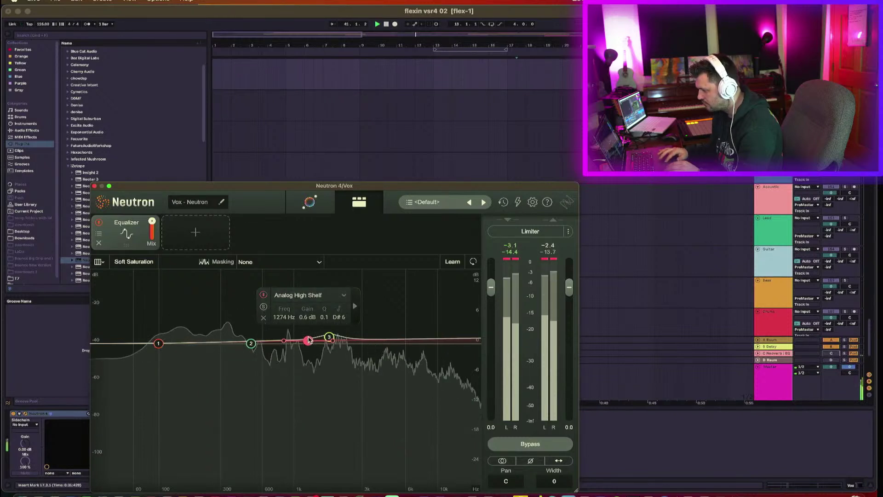
# - Compare the vocals with Neutron 4 bypassed and active, leaving the device enabled with its window closed
pyautogui.click(501, 443)
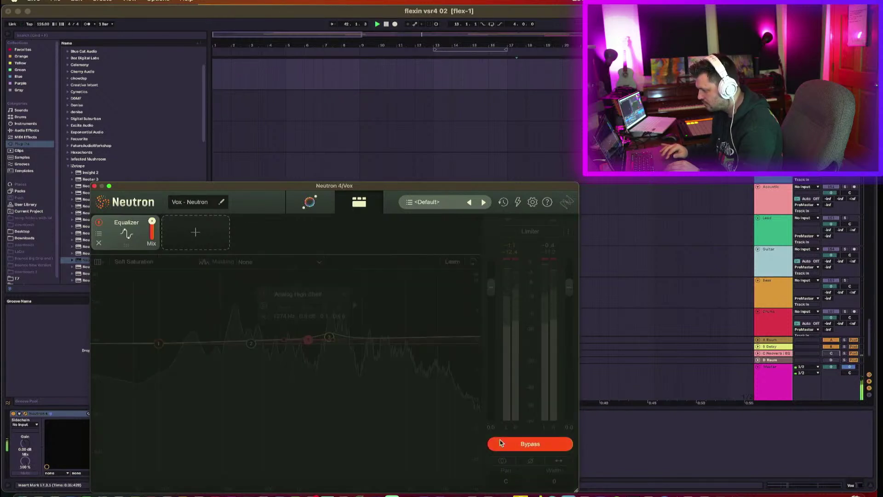
pyautogui.click(502, 443)
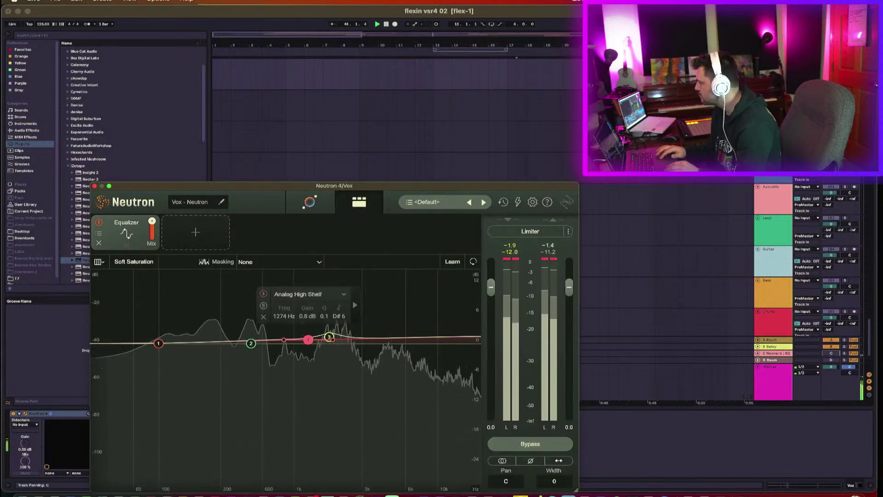
pyautogui.click(845, 155)
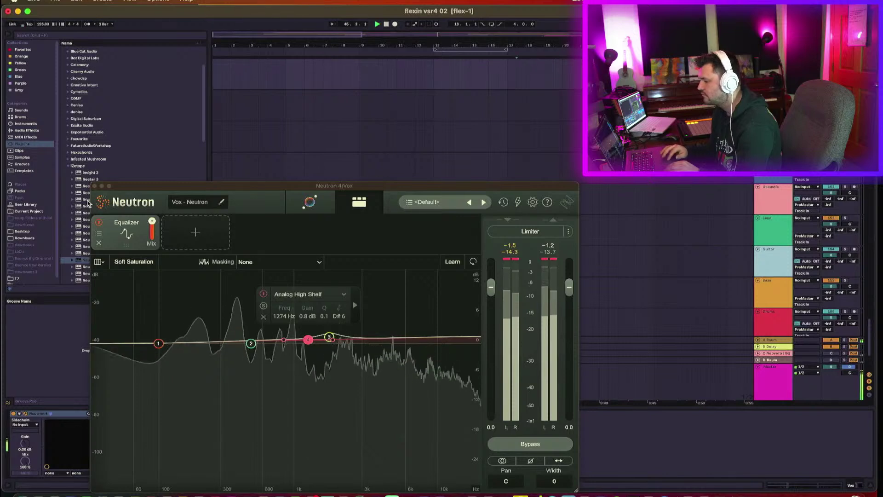
pyautogui.click(94, 186)
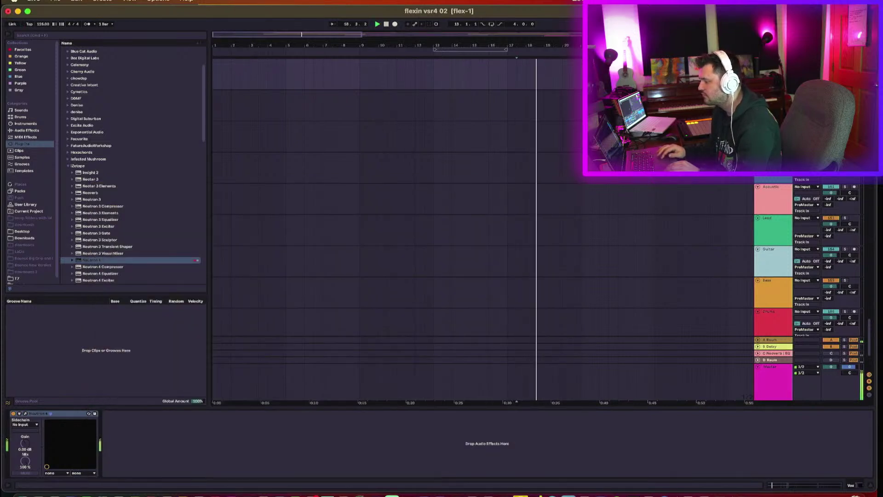
pyautogui.click(14, 416)
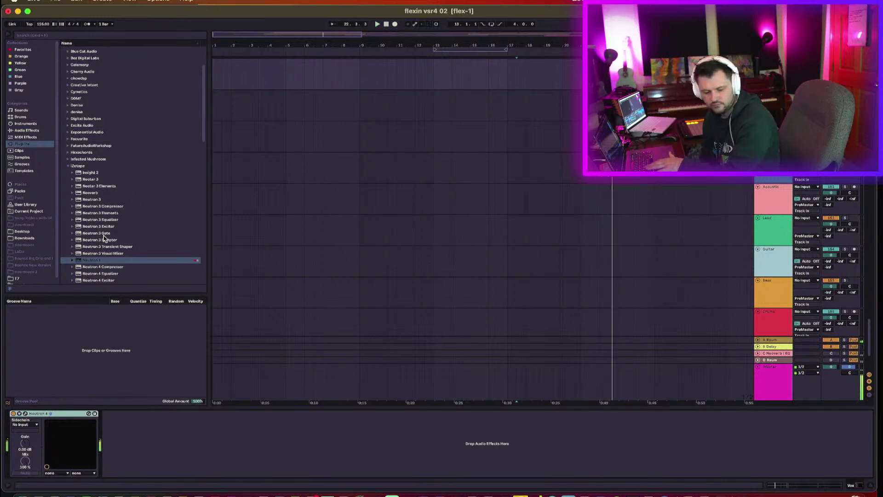
# - Load the emphasis_deemphasis start.adg rack after Neutron 4 on the Vox group track
pyautogui.click(35, 131)
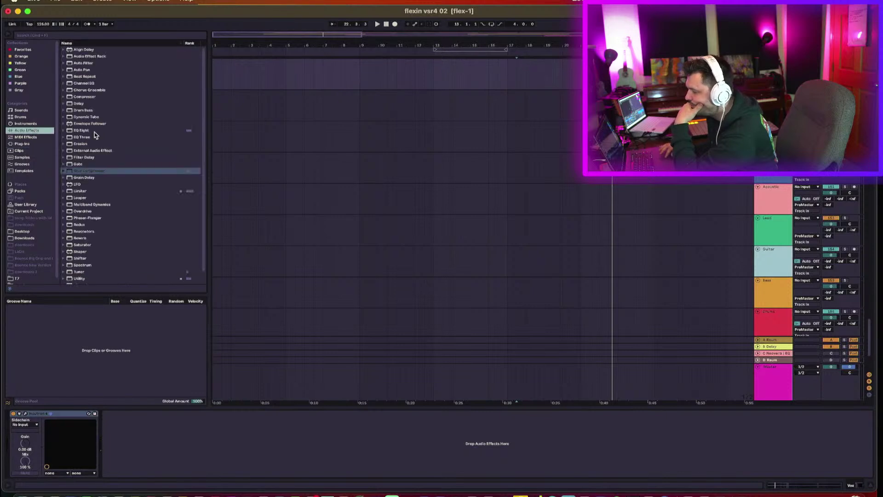
pyautogui.click(63, 56)
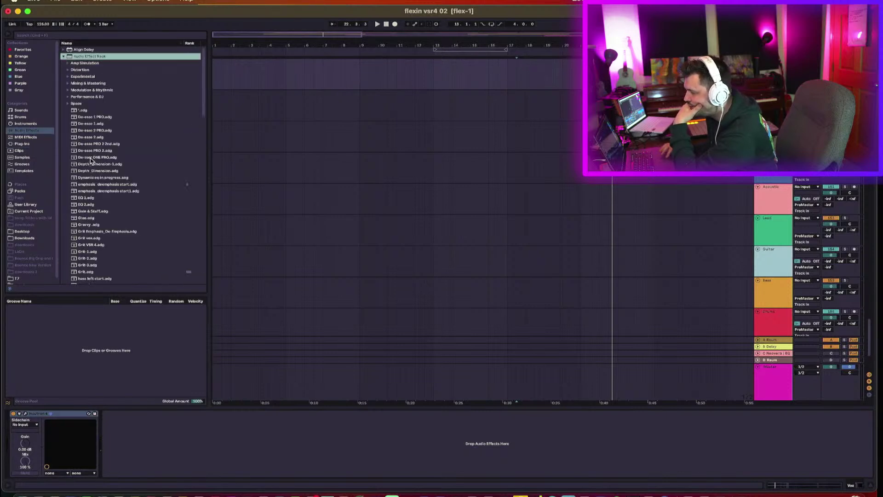
pyautogui.scroll(-5, 91, 160)
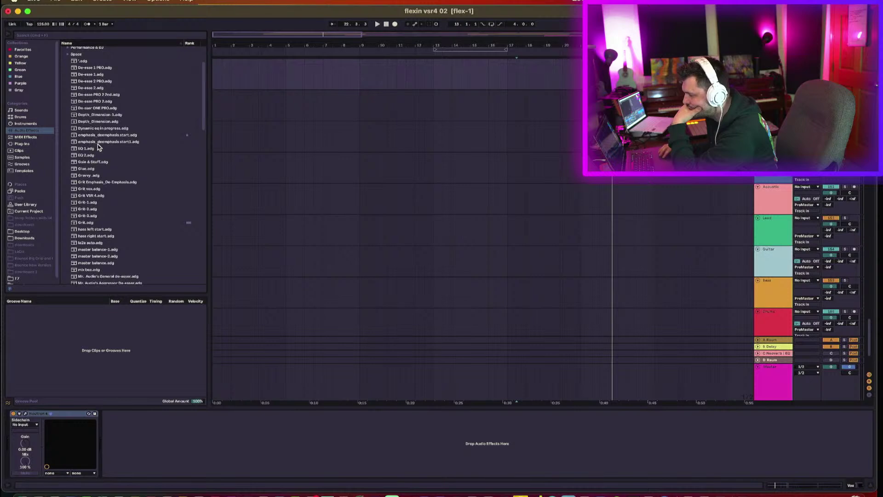
pyautogui.click(101, 135)
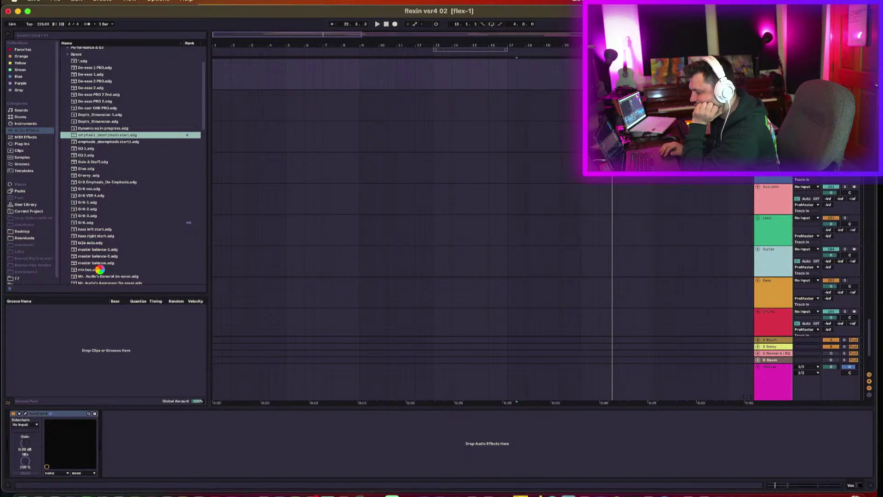
# - Insert the Plugin Alliance Black Box Analog Design HG-2 between the emphasis rack's two EQ Eight devices
pyautogui.click(20, 144)
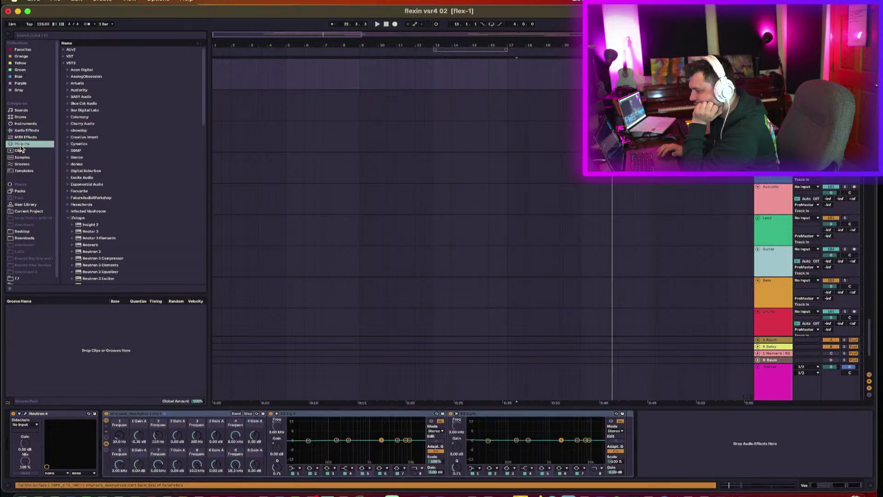
pyautogui.scroll(-15, 86, 206)
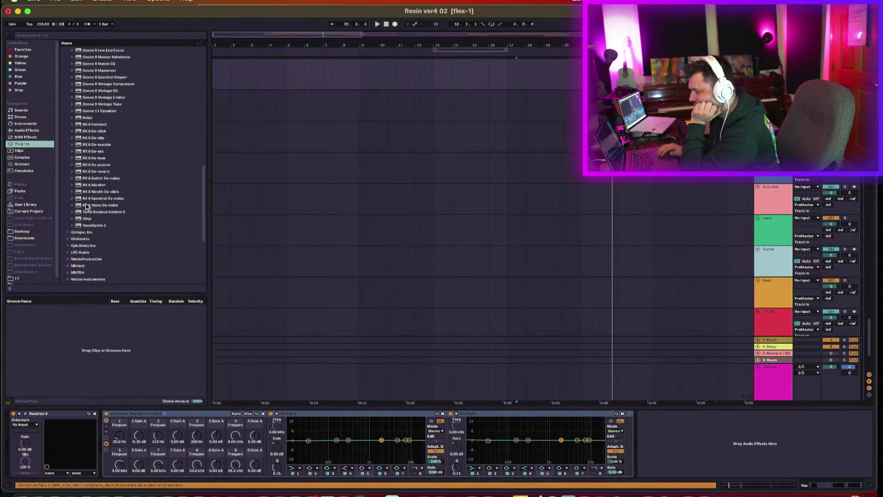
pyautogui.click(85, 226)
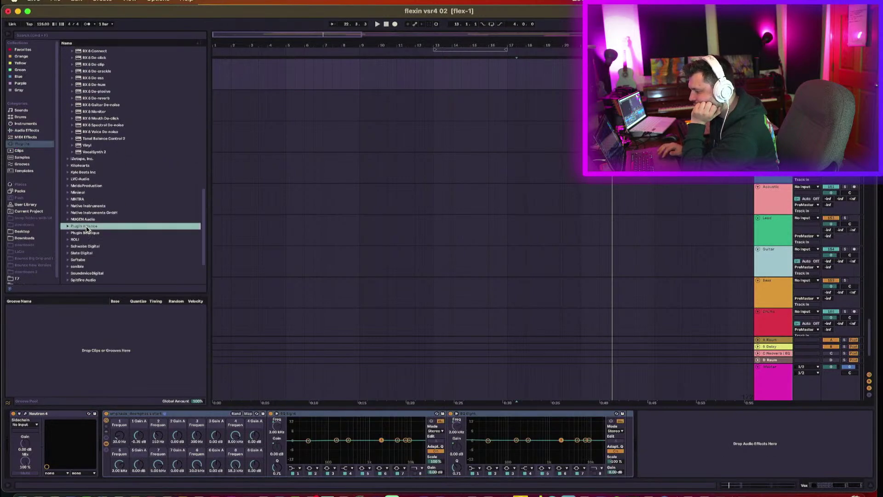
pyautogui.click(126, 186)
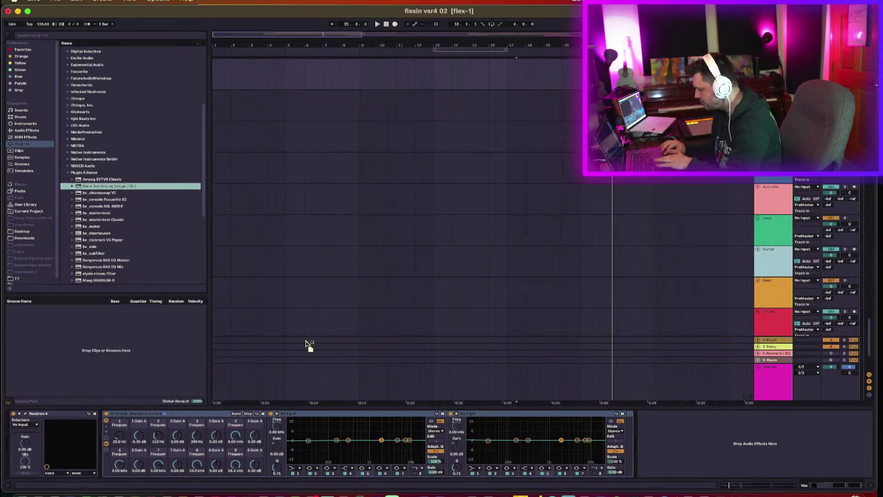
pyautogui.moveTo(310, 345); pyautogui.dragTo(418, 430)
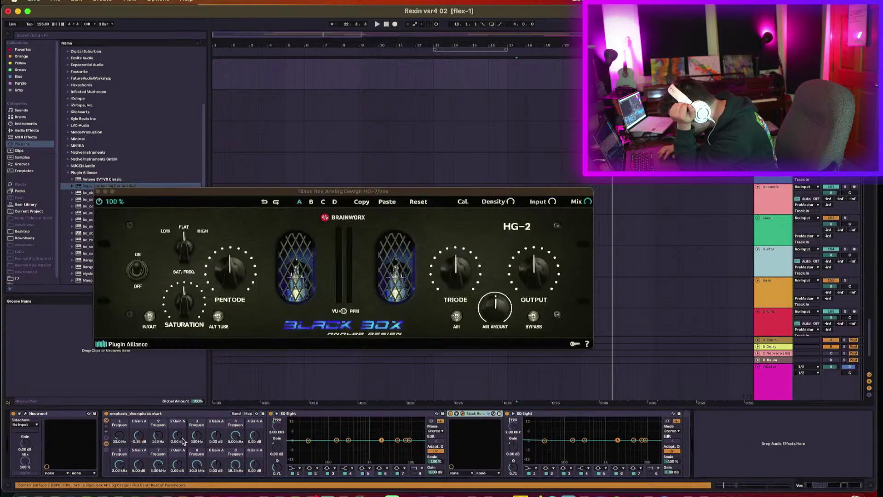
# - Switch in the HG-2's saturation, audition it briefly and delete the whole emphasis rack from the Vox chain
pyautogui.click(149, 316)
pyautogui.press('space')
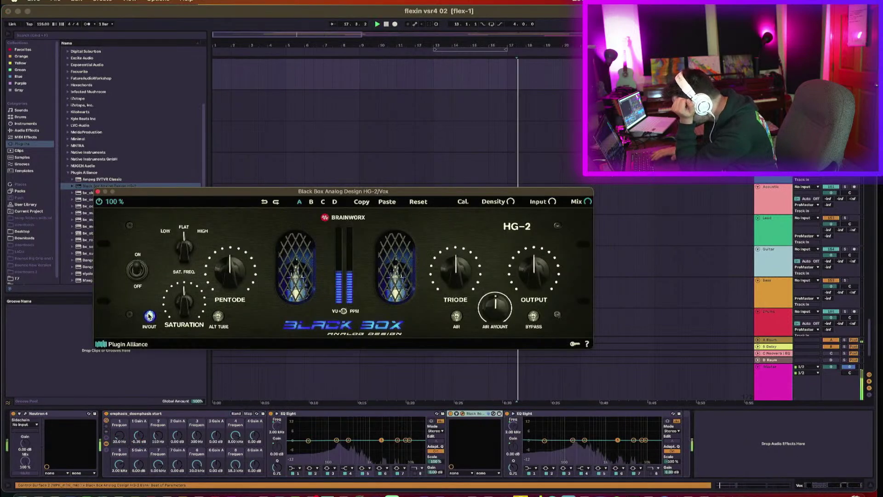
pyautogui.press('space')
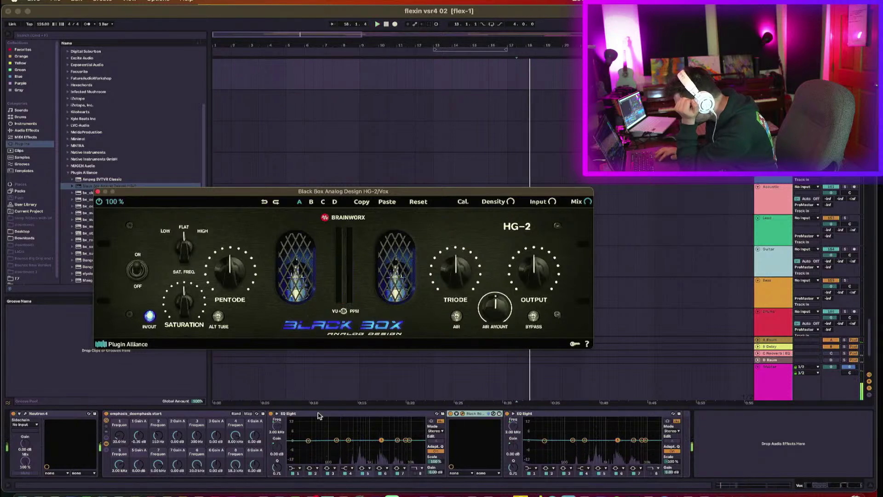
pyautogui.click(168, 416)
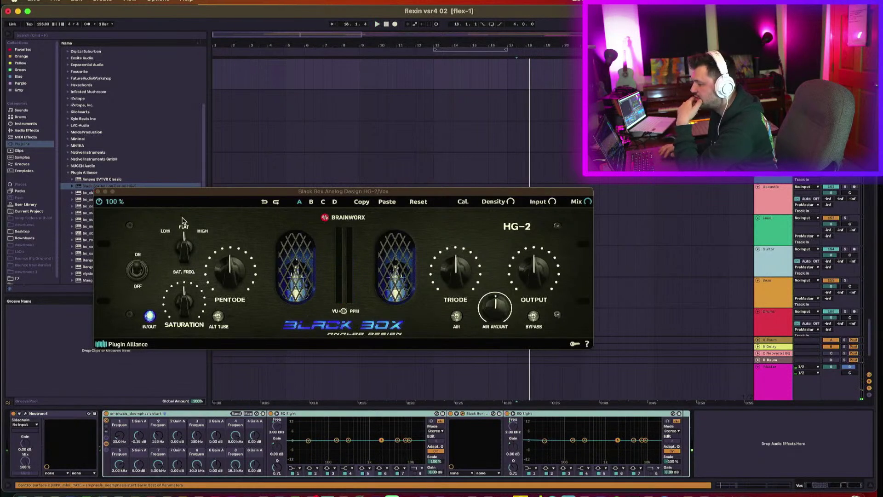
# - Load the Grit.adg rack after Neutron 4, show its EQ Emphasis chain and unfold the Grit device inside
pyautogui.click(31, 124)
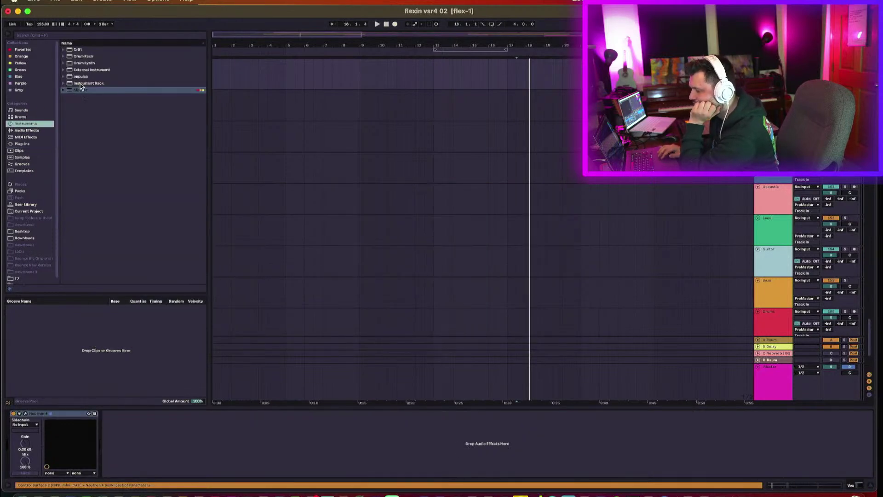
pyautogui.click(26, 131)
pyautogui.click(87, 224)
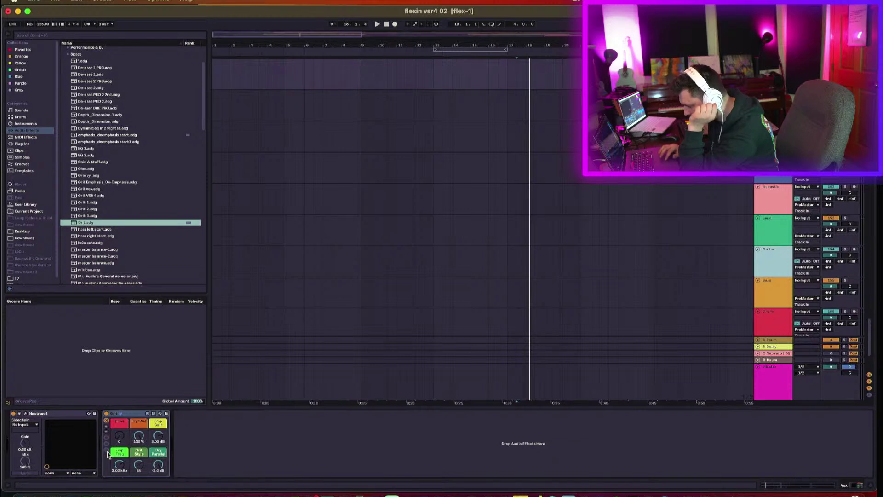
pyautogui.click(107, 451)
pyautogui.click(193, 433)
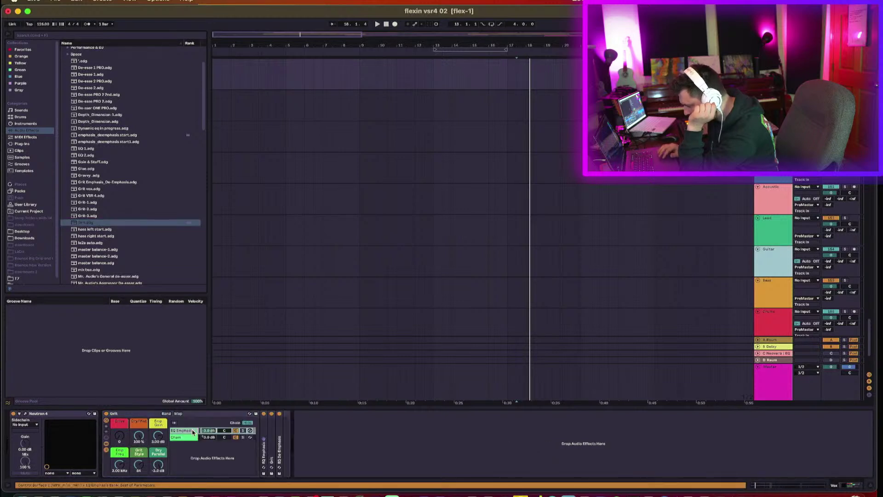
pyautogui.doubleClick(272, 461)
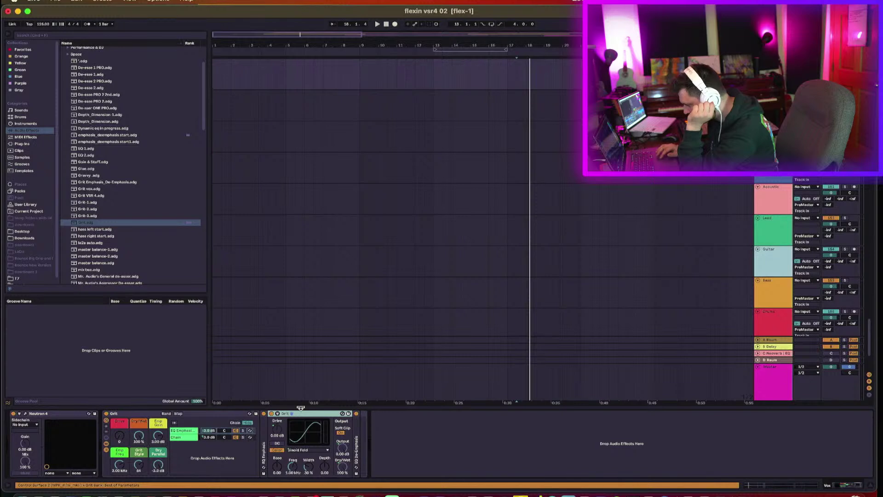
# - Insert Black Box Analog Design HG-2 between EQ Emphasis and the Grit device, and lower the rack's Emp Freq
pyautogui.click(25, 144)
pyautogui.click(93, 186)
pyautogui.moveTo(120, 199); pyautogui.dragTo(265, 445)
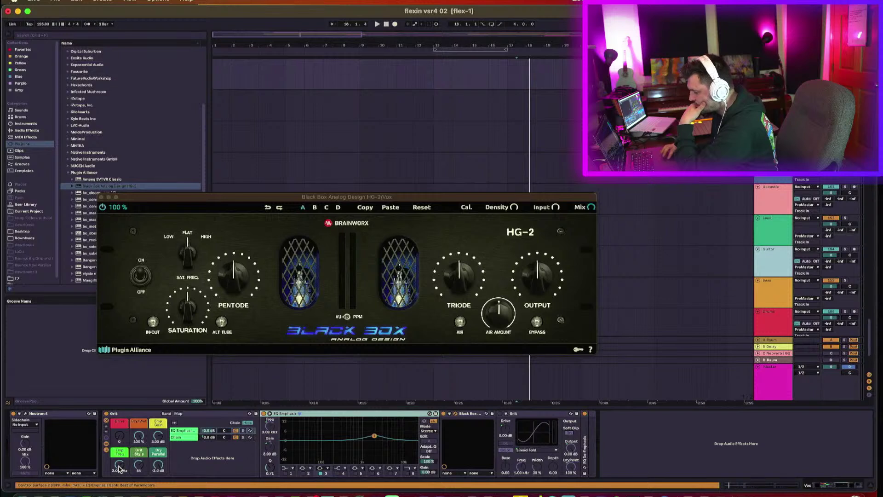
pyautogui.moveTo(120, 468)
pyautogui.mouseDown()
pyautogui.moveTo(120, 481)
pyautogui.moveTo(119, 462)
pyautogui.mouseUp()
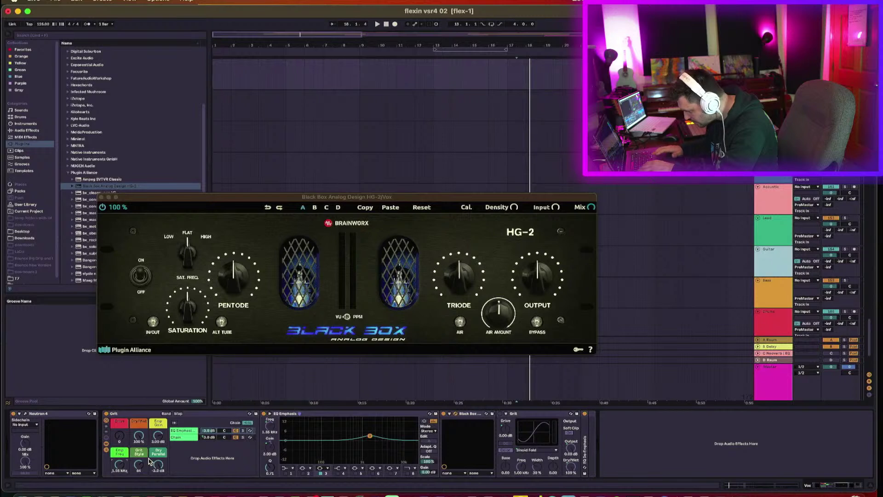
# - Audition the HG-2 during playback with In/Out and Alt Tube engaged, keeping the mix at 100%, and close its window
pyautogui.press('space')
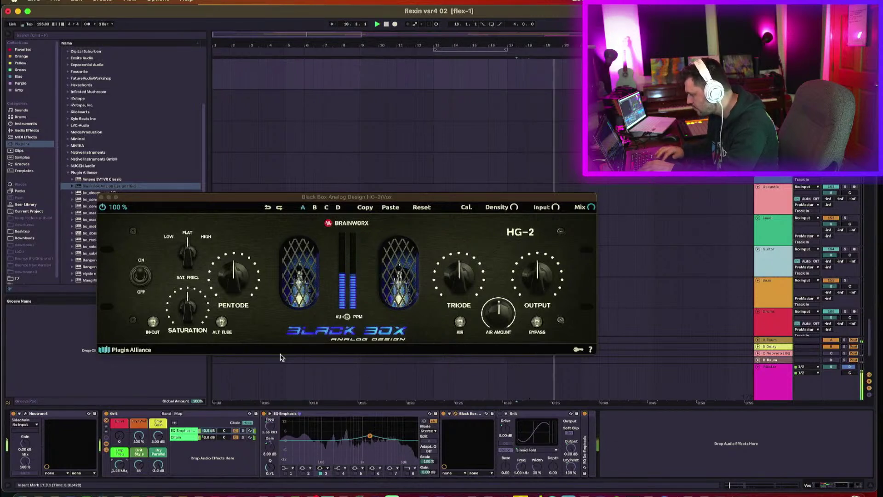
pyautogui.click(152, 321)
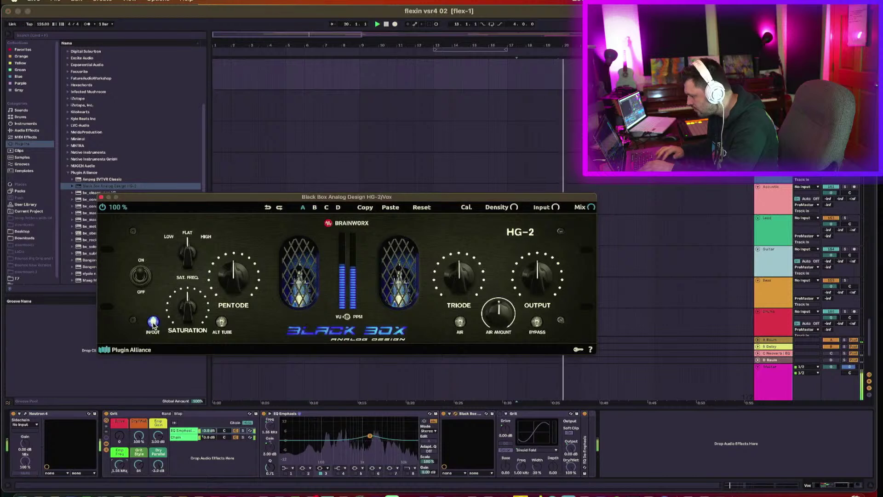
pyautogui.click(221, 321)
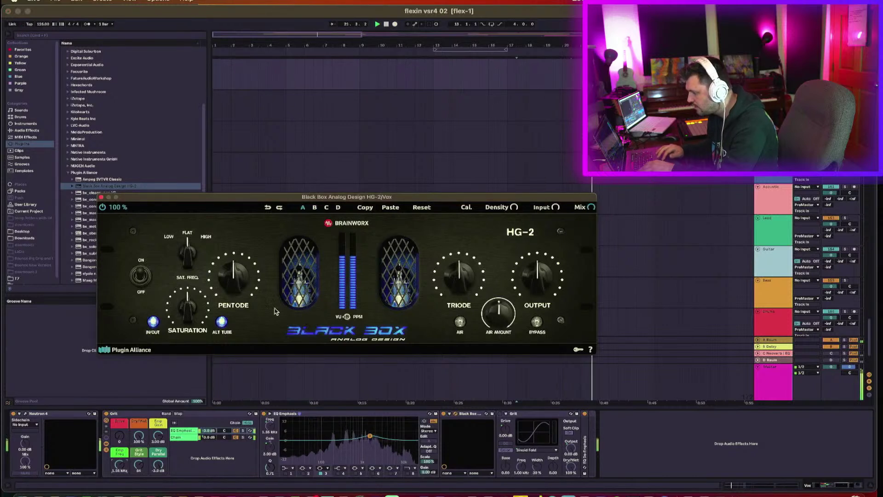
pyautogui.moveTo(591, 207); pyautogui.dragTo(592, 225)
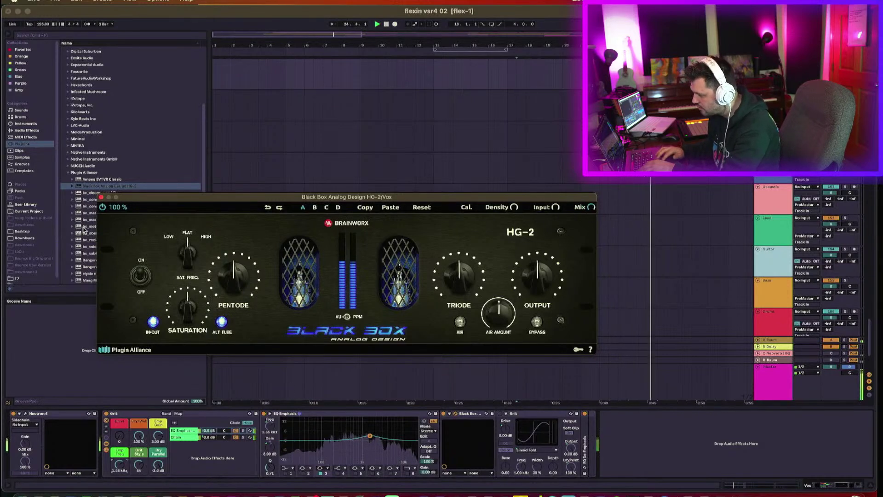
pyautogui.click(101, 197)
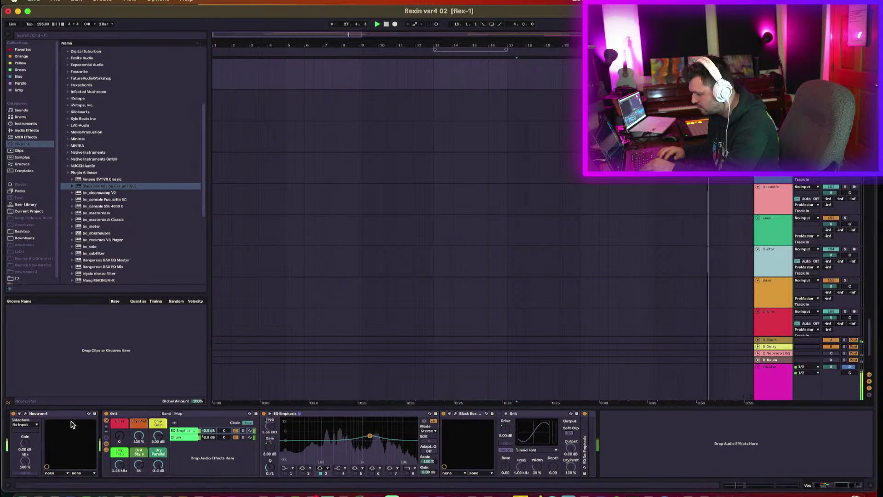
# - Group Neutron 4 and the Grit rack into one Audio Effect Rack and toggle it off and on to compare
pyautogui.click(28, 413)
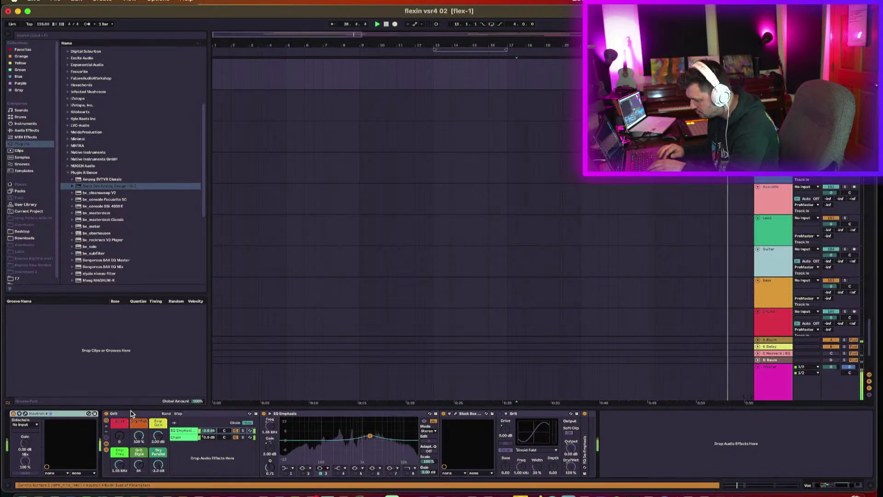
pyautogui.click(131, 412)
pyautogui.press('super+c')
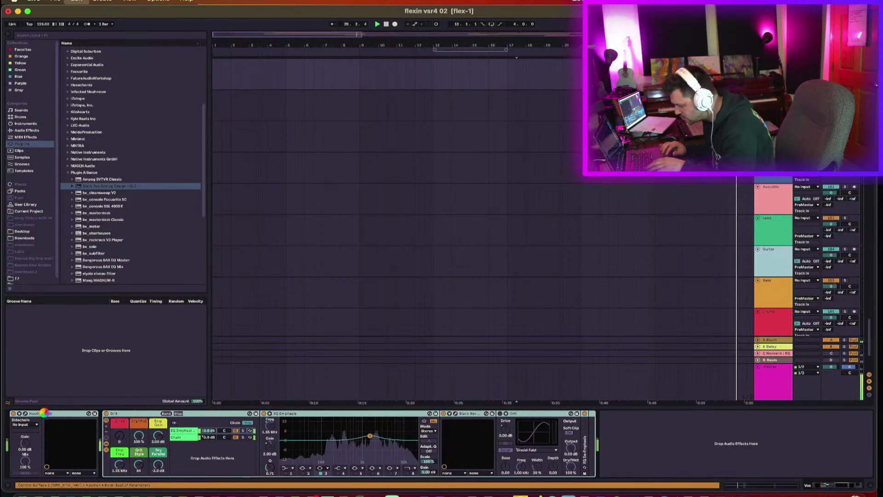
pyautogui.click(14, 414)
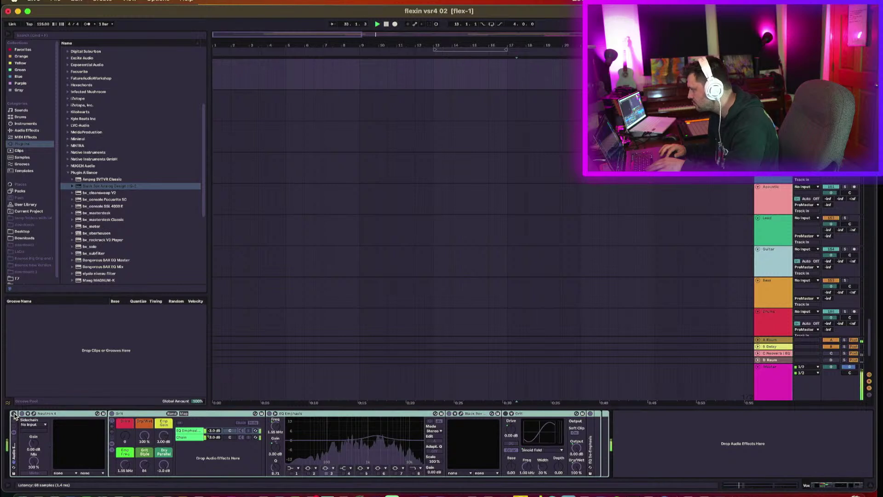
pyautogui.click(14, 414)
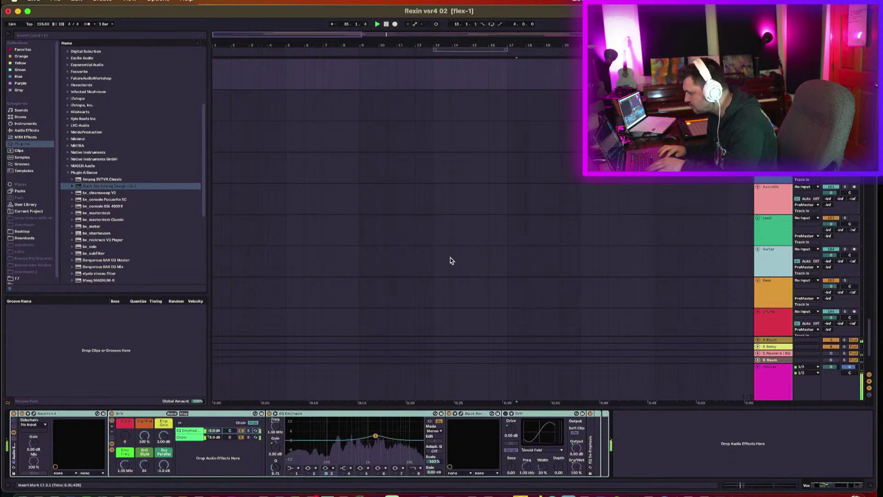
# - Reopen the HG-2 window, lower its Output slightly, and bypass and re-enable the whole vocal rack to compare
pyautogui.scroll(6, 77, 97)
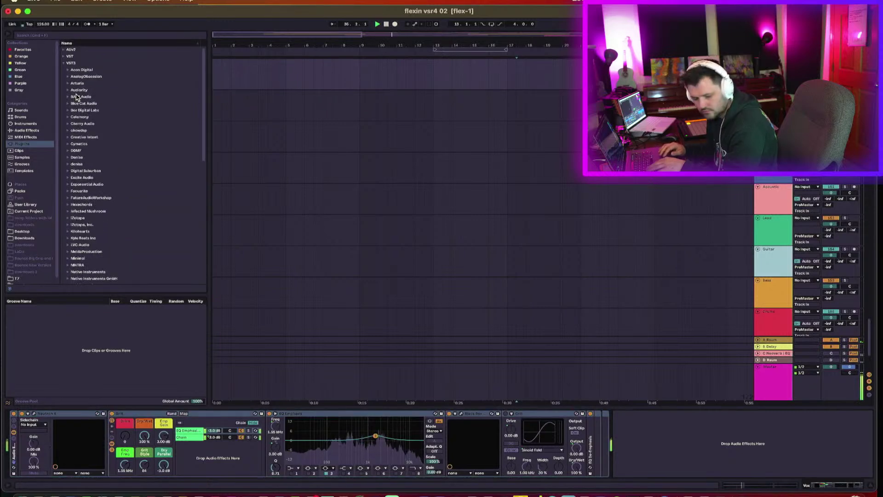
pyautogui.click(462, 414)
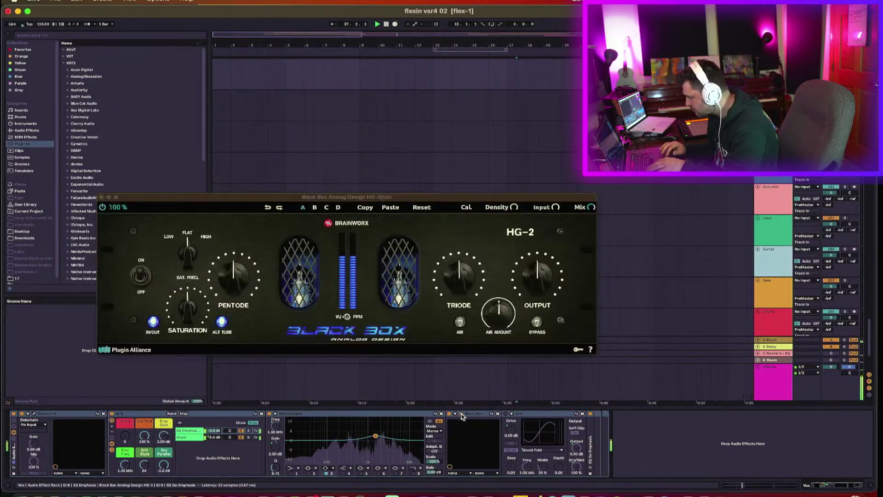
pyautogui.moveTo(543, 280); pyautogui.dragTo(542, 285)
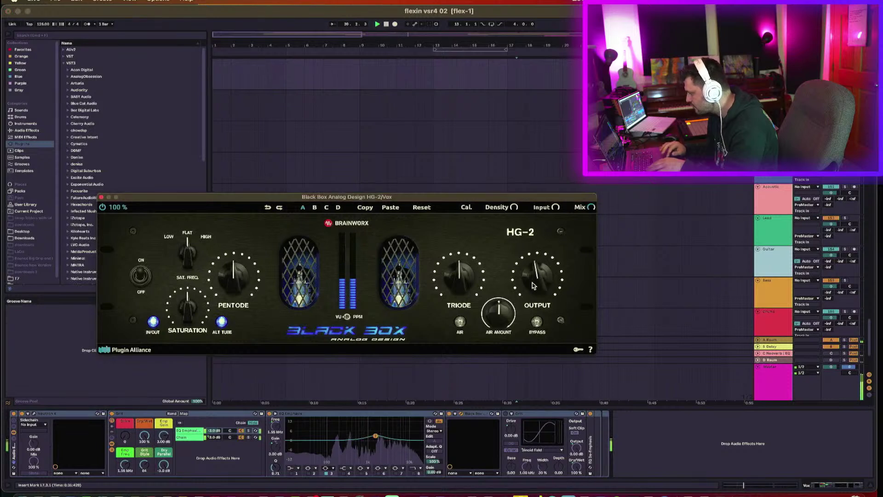
pyautogui.click(13, 413)
pyautogui.click(13, 414)
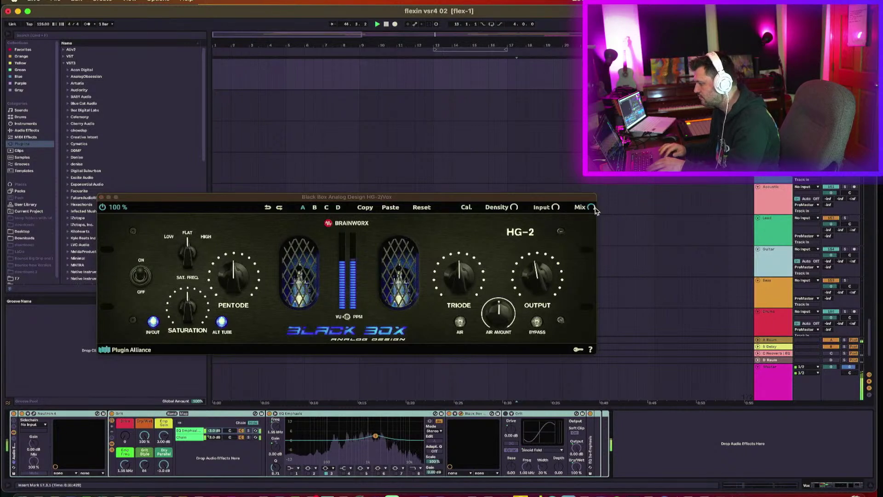
# - Keep the HG-2 Mix at 100% and lower its Output further to about 43%
pyautogui.moveTo(594, 207); pyautogui.dragTo(592, 200)
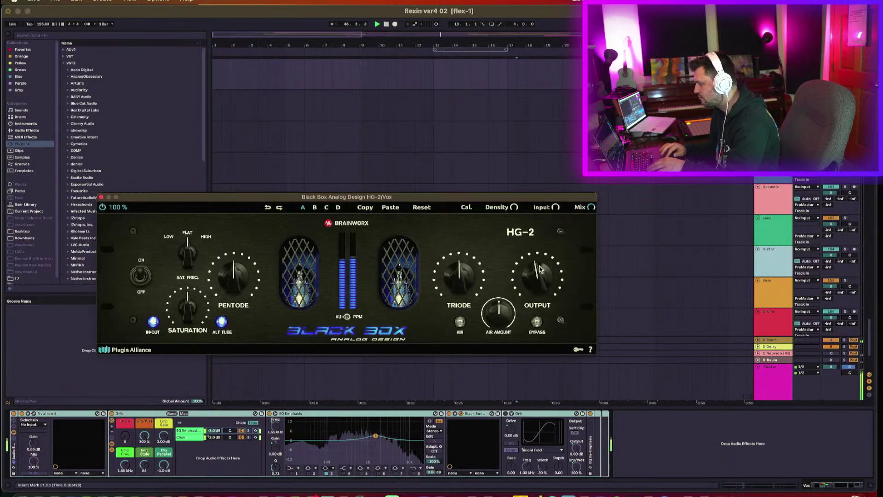
pyautogui.moveTo(594, 199); pyautogui.dragTo(593, 198)
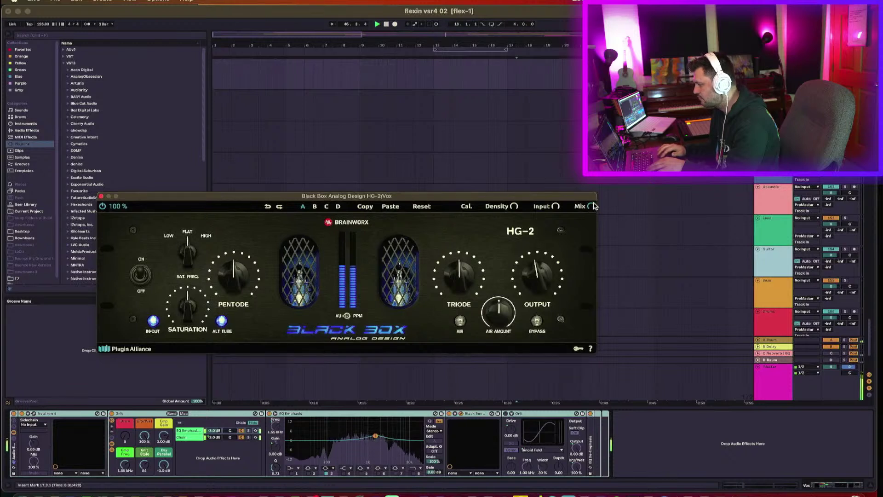
pyautogui.moveTo(530, 292); pyautogui.dragTo(530, 295)
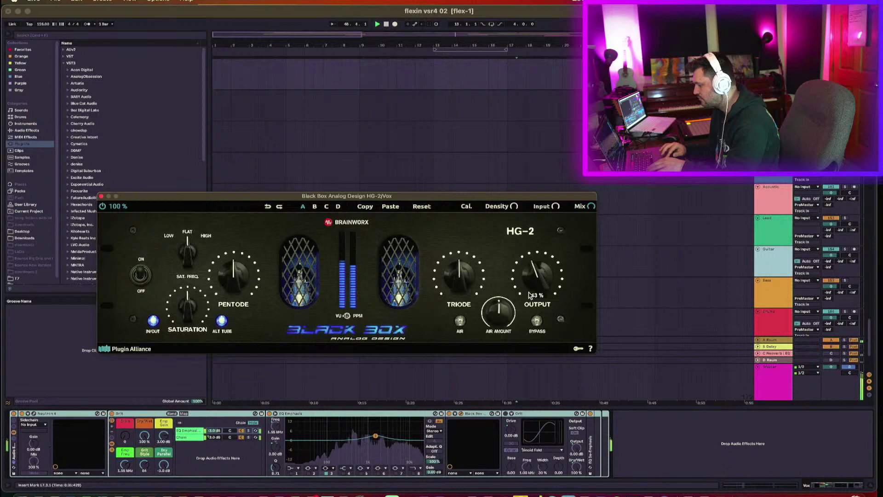
# - Try the HG-2's Air with Air Amount at about 72%, then switch Air off, recentre the amount and close the plug-in window
pyautogui.moveTo(489, 319); pyautogui.dragTo(490, 300)
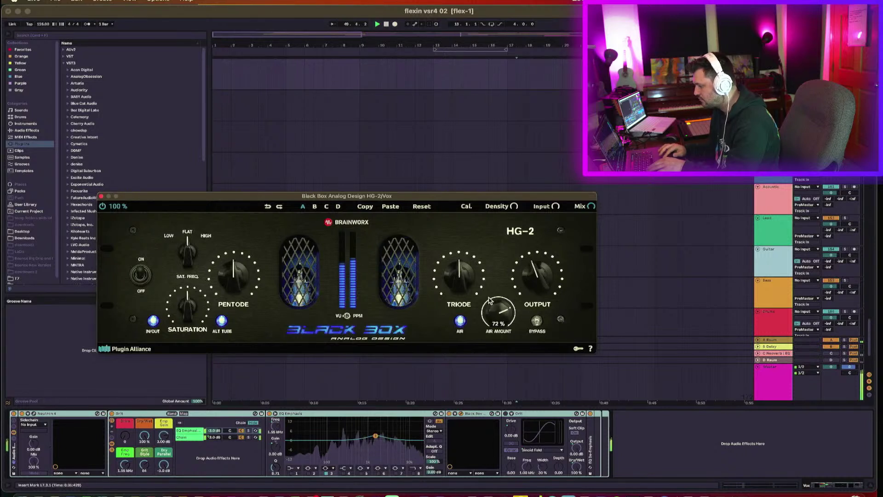
pyautogui.click(460, 321)
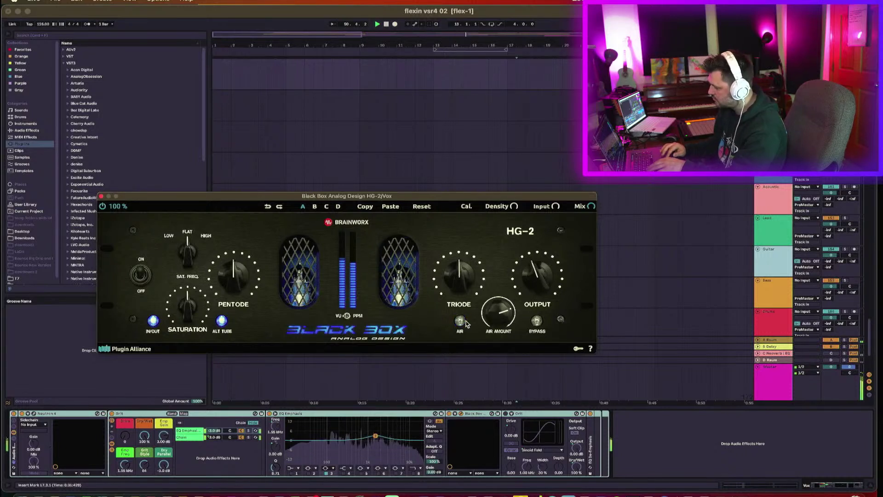
pyautogui.moveTo(501, 319); pyautogui.dragTo(504, 337)
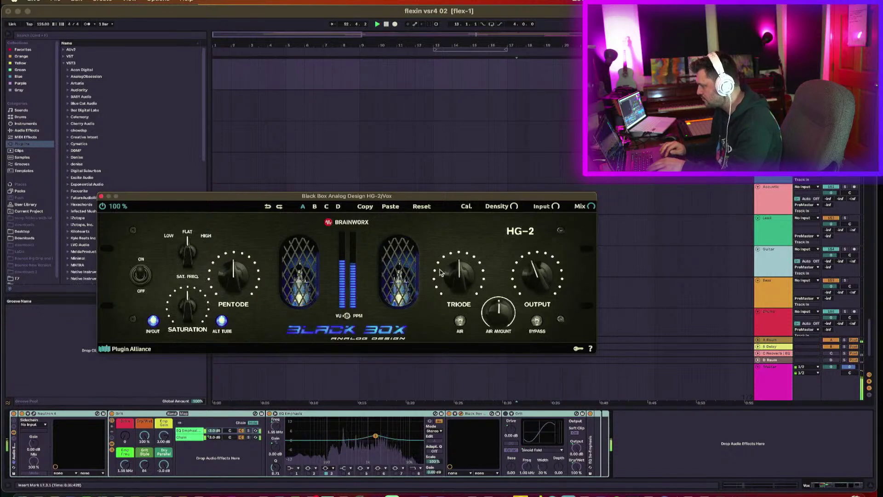
pyautogui.click(102, 197)
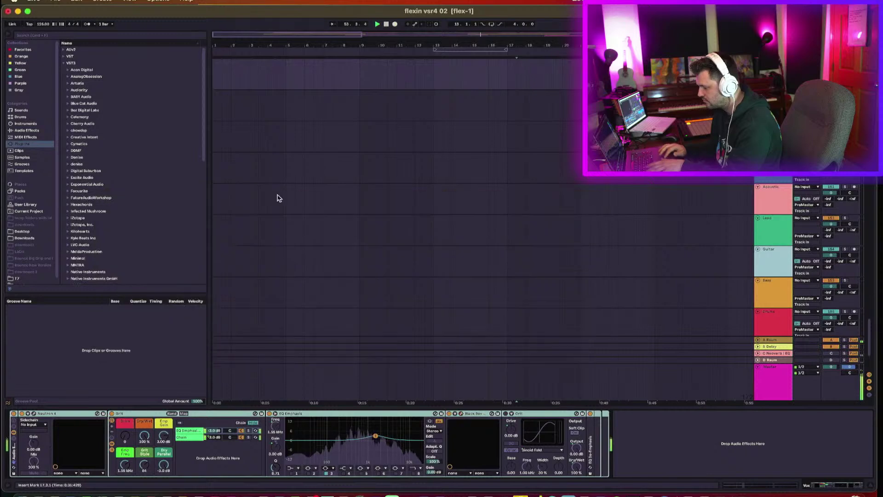
# - Freeze vocal track 112, which carries the BritChannel, Nectar 3, FETISH and LALA chain, from the Session View
pyautogui.press('Tab')
pyautogui.hscroll(10, 506, 230)
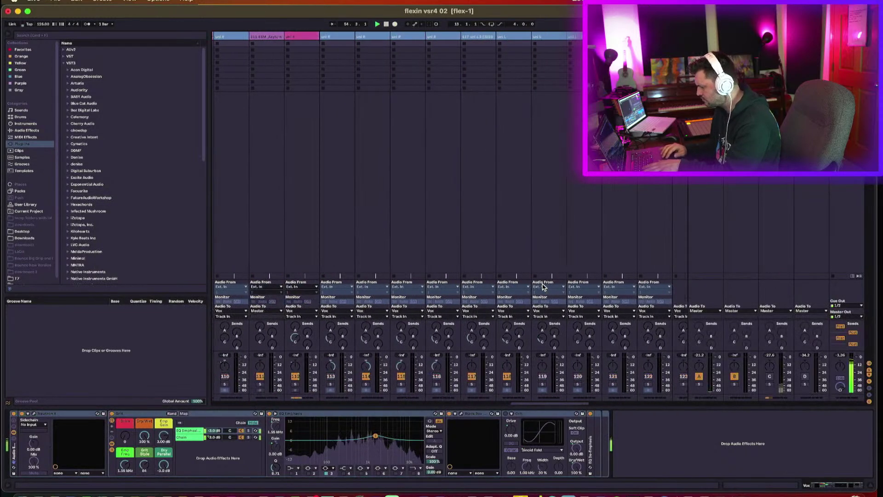
pyautogui.click(325, 45)
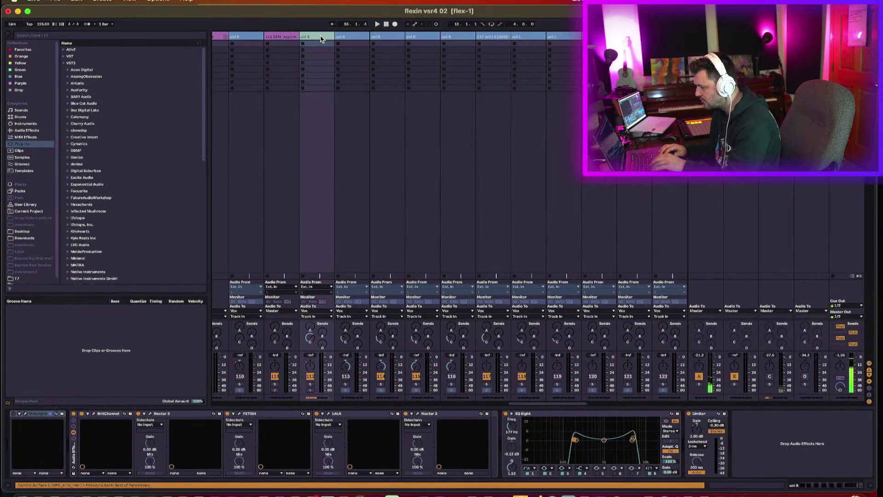
pyautogui.rightClick(324, 46)
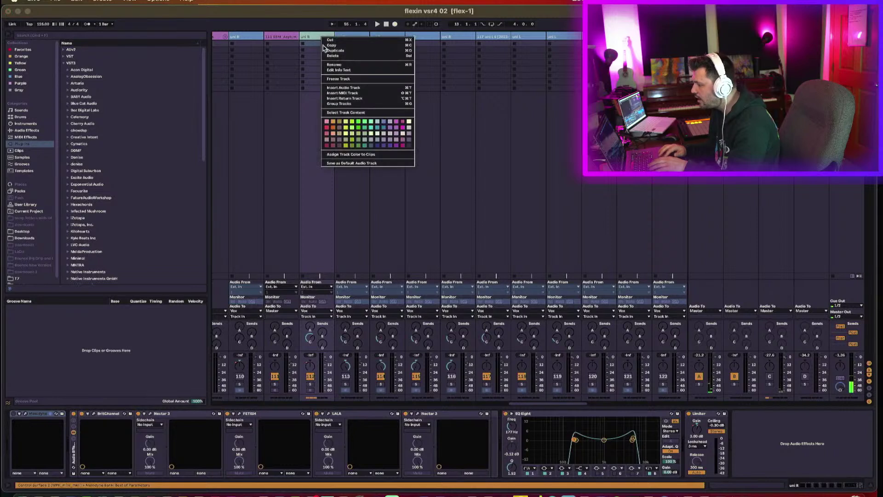
pyautogui.click(341, 79)
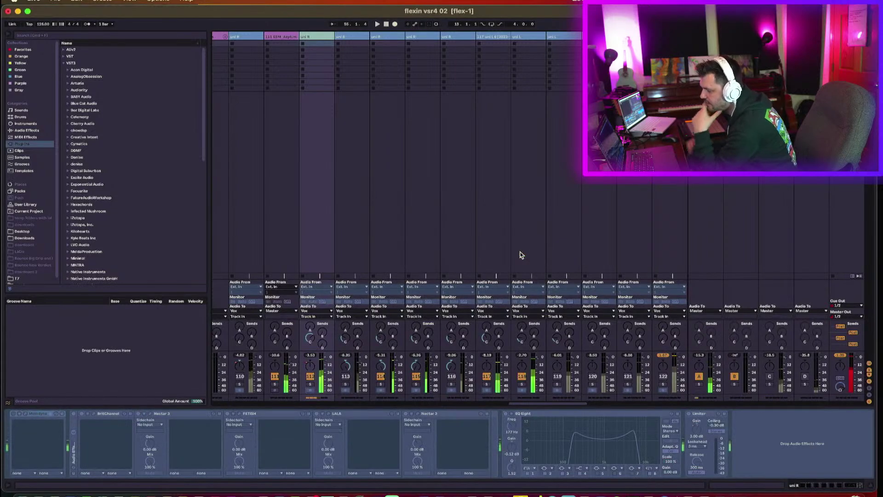
# - Look over the neighbouring vocal tracks and the prechorus group, and select the Vox bus track in the Arrangement View
pyautogui.press('Tab')
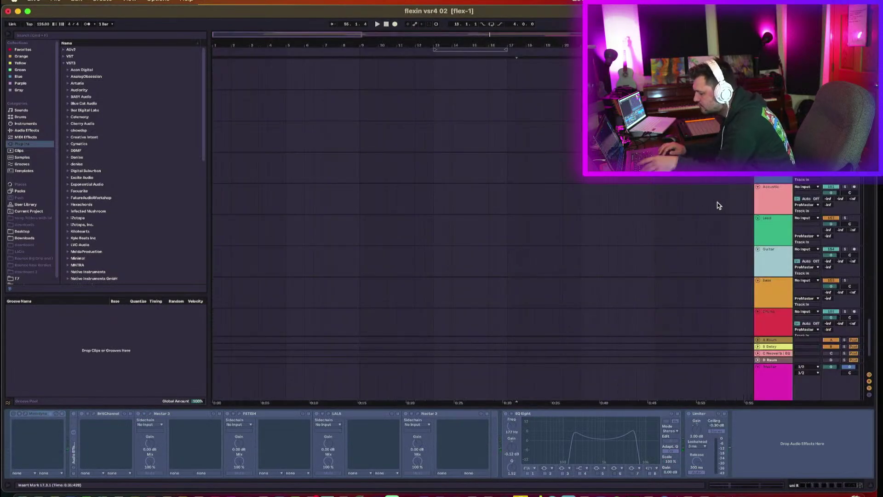
pyautogui.press('Tab')
pyautogui.hscroll(-5, 436, 211)
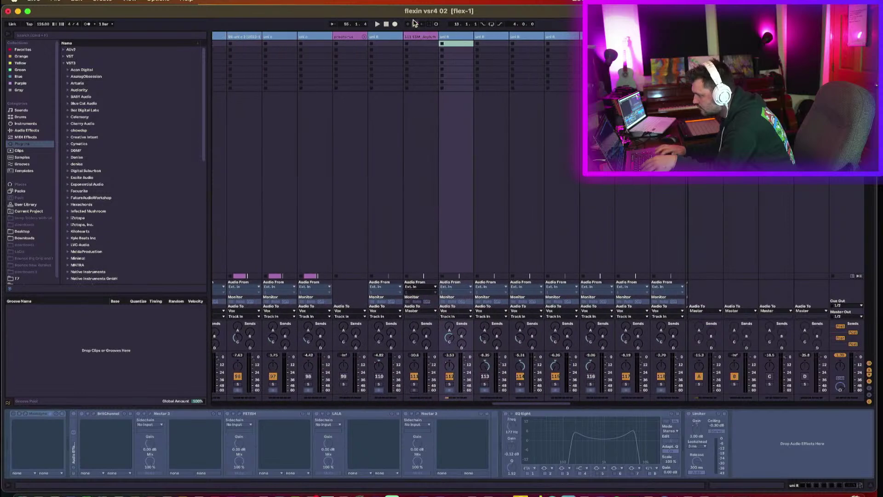
pyautogui.click(420, 40)
pyautogui.click(360, 40)
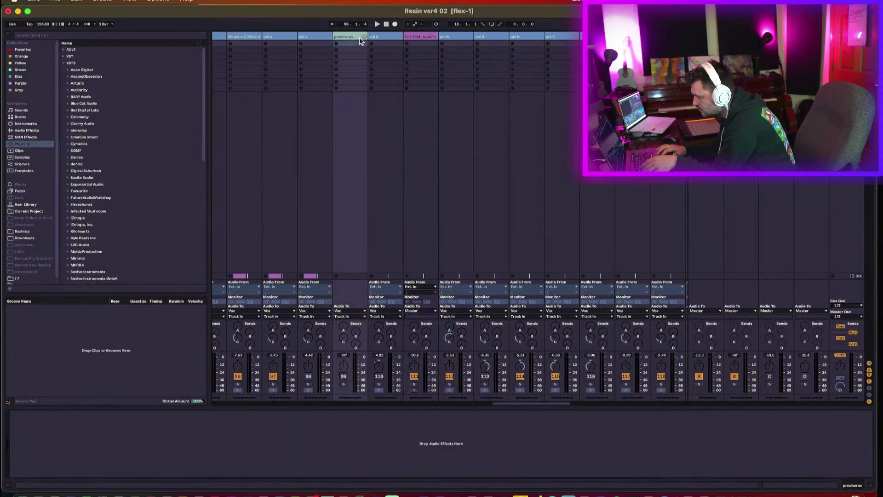
pyautogui.press('Tab')
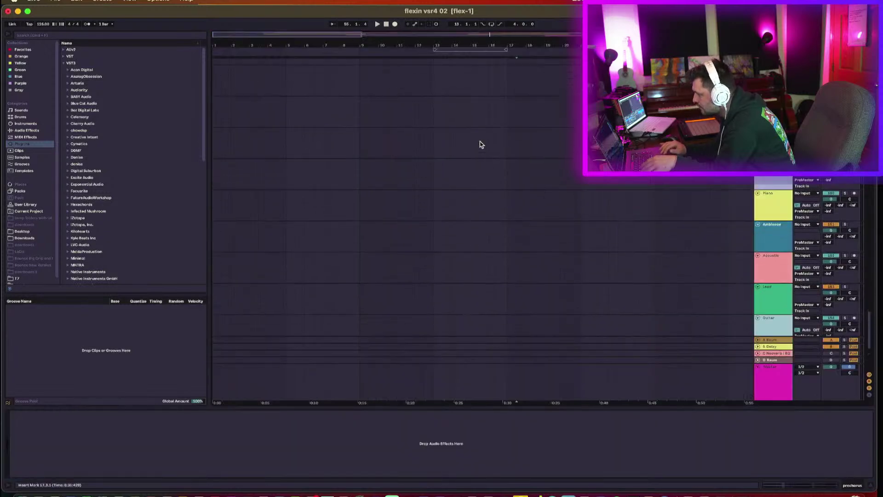
pyautogui.click(785, 210)
pyautogui.click(775, 195)
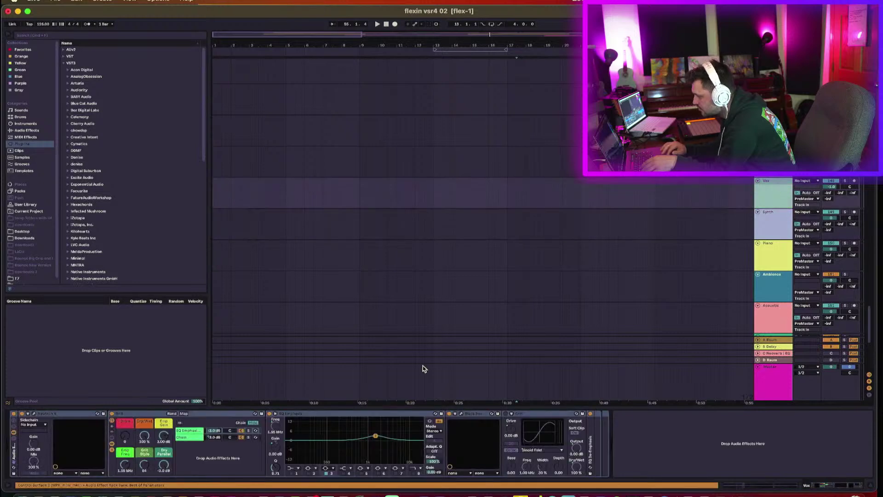
# - Start playback and bypass and re-enable the Vox track's Audio Effect Rack to compare the sound
pyautogui.press('space')
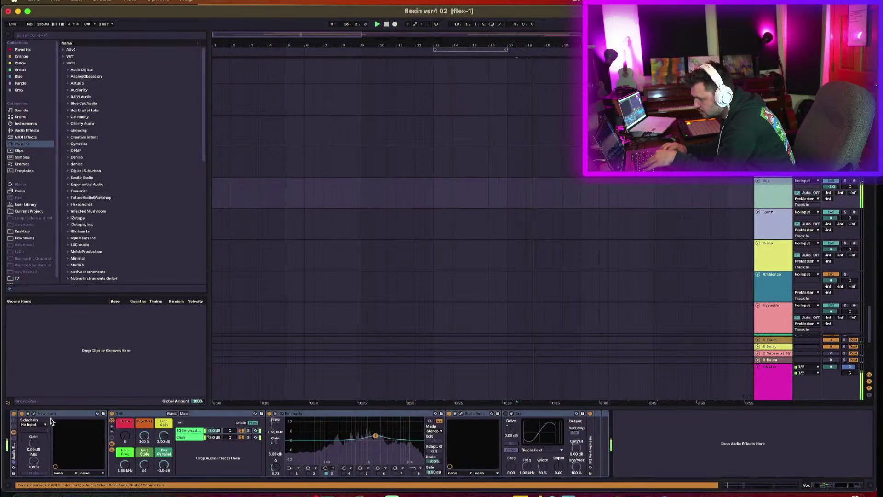
pyautogui.click(13, 414)
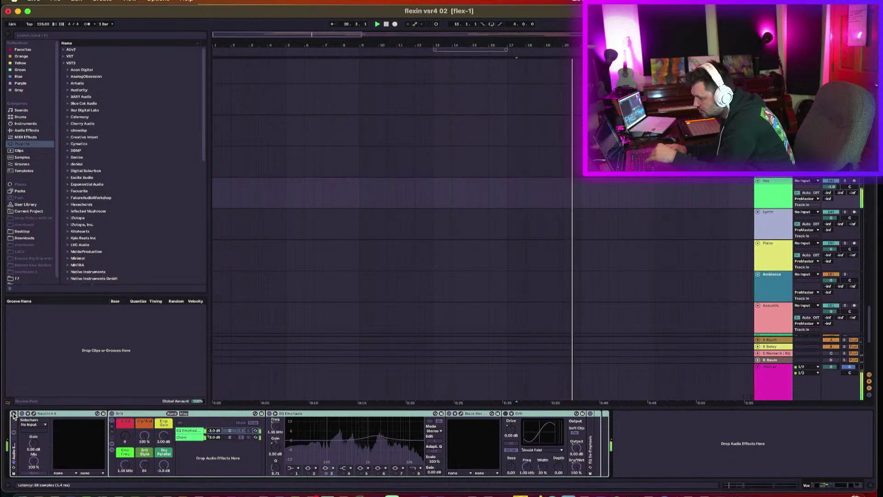
pyautogui.click(13, 414)
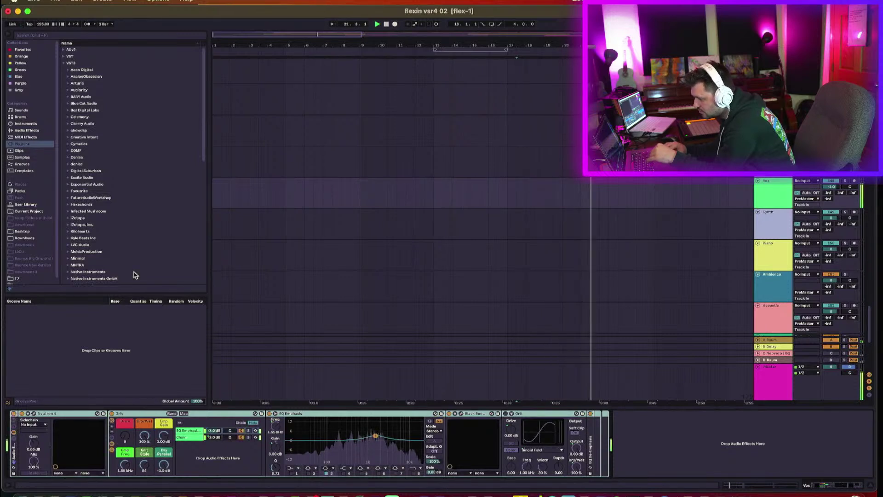
# - Add a Utility after the Audio Effect Rack on the Vox track and set its gain to -2.00 dB
pyautogui.click(29, 131)
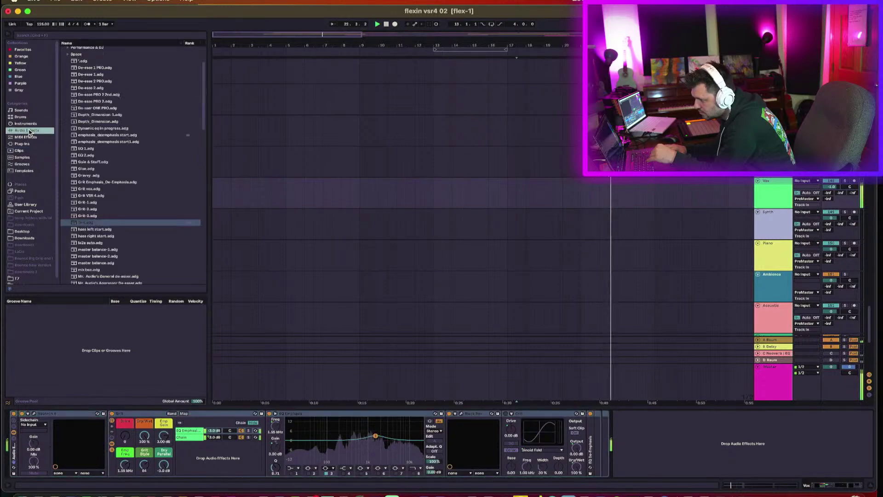
pyautogui.scroll(-15, 128, 183)
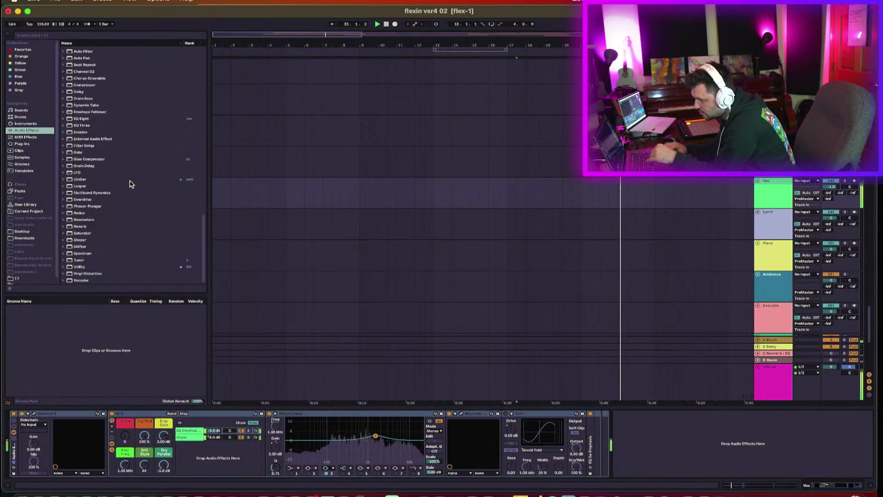
pyautogui.click(79, 268)
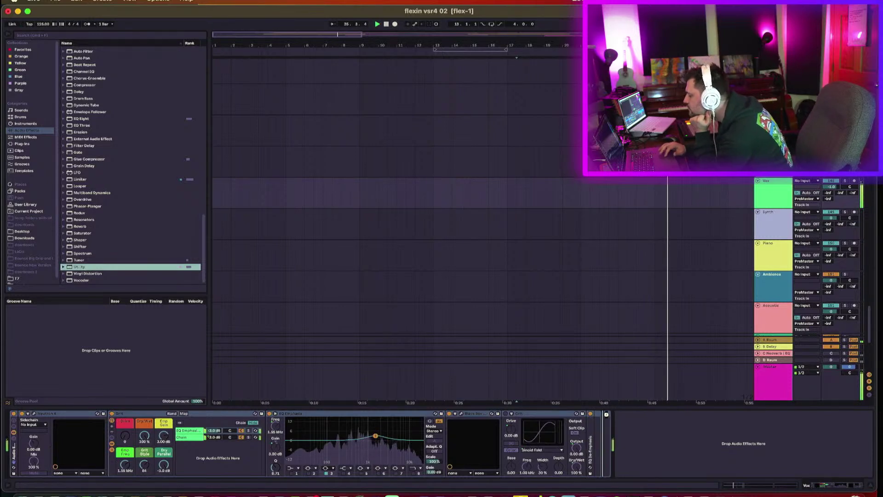
pyautogui.press('Return')
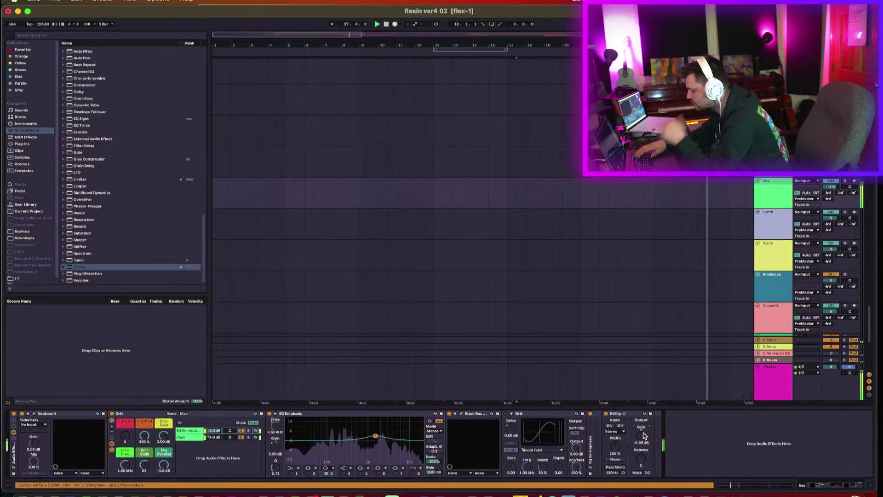
pyautogui.moveTo(644, 436); pyautogui.dragTo(644, 440)
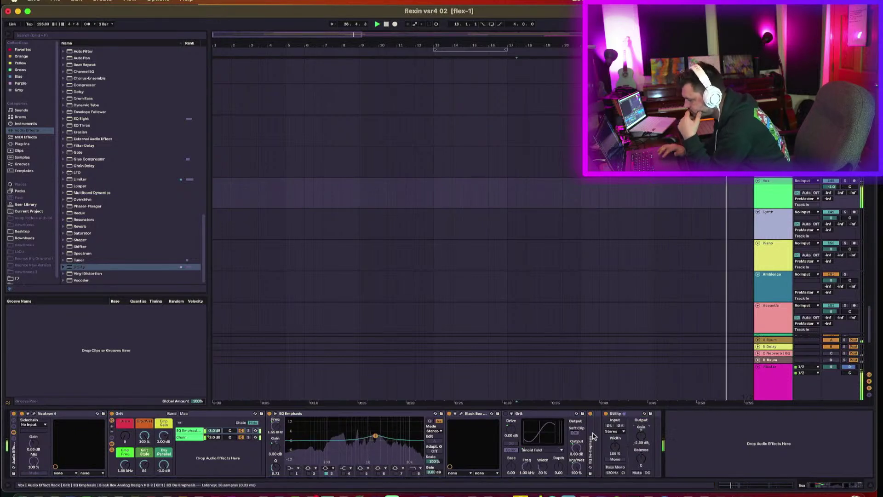
# - Bypass and re-enable the Vox rack twice during playback to compare its level with the Utility in place
pyautogui.click(14, 414)
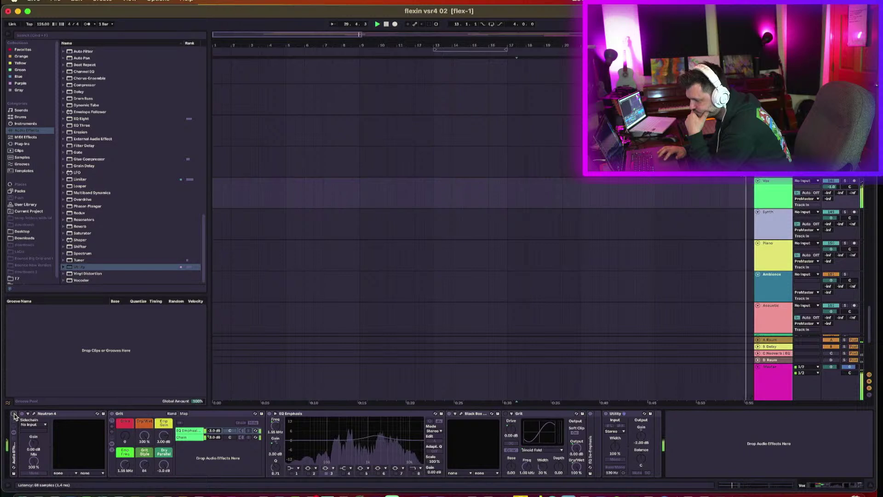
pyautogui.click(14, 414)
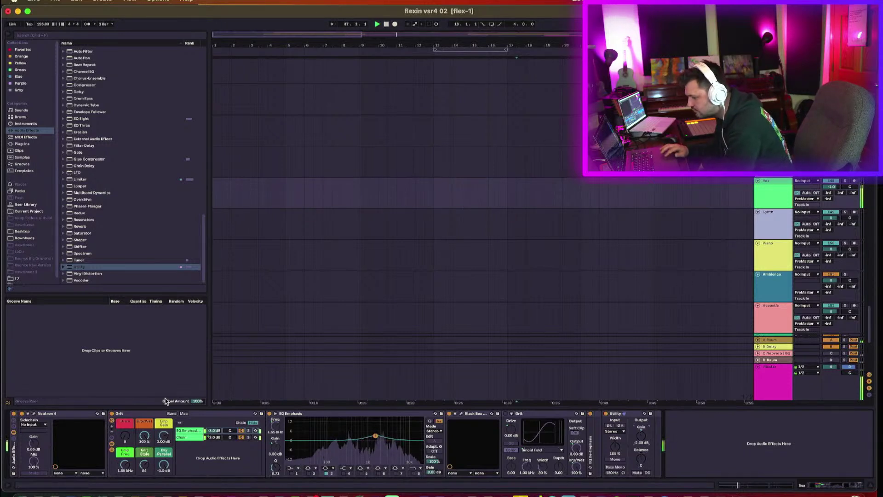
pyautogui.click(13, 414)
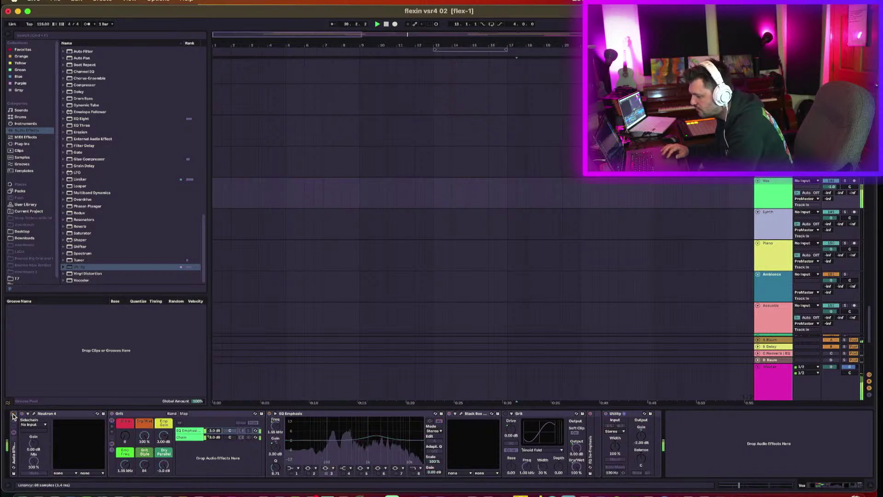
pyautogui.click(13, 415)
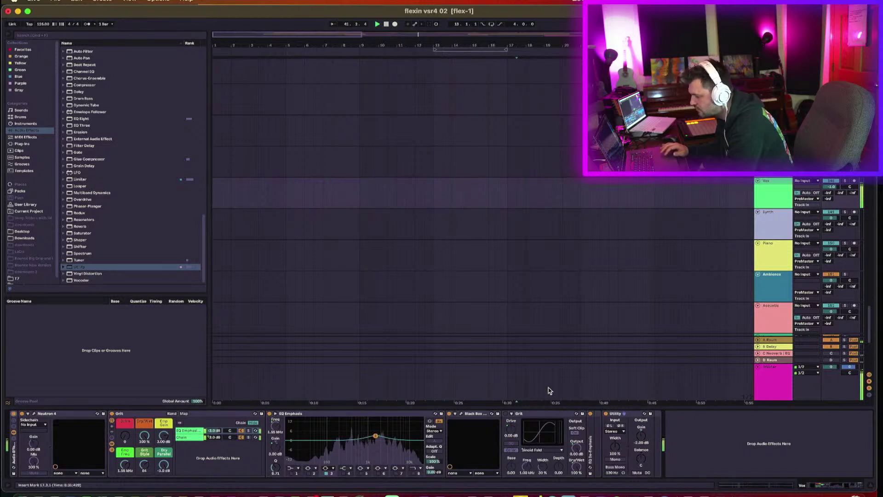
# - Review the uni R vocal tracks in the last section during playback from about bar 69, and stop the playback
pyautogui.click(775, 201)
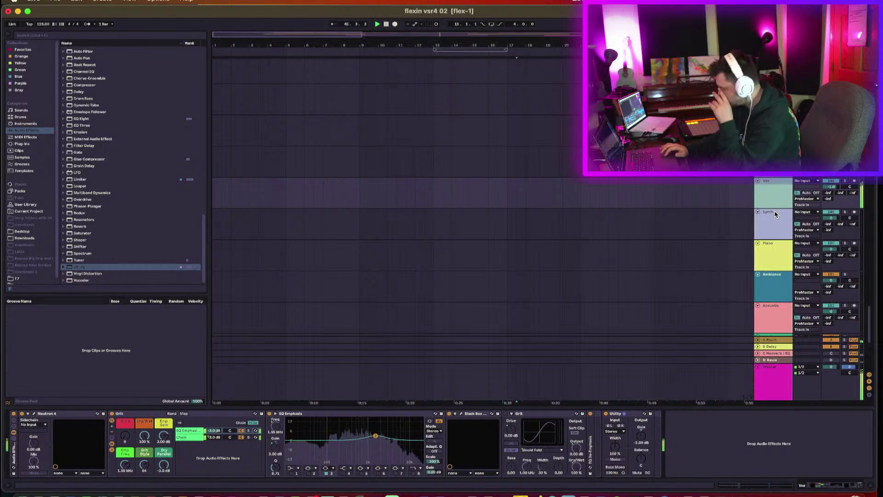
pyautogui.scroll(-5, 775, 214)
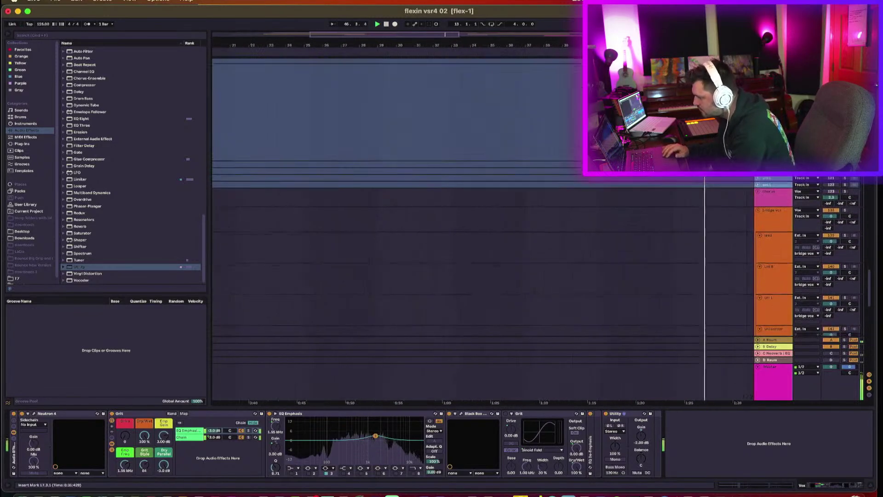
pyautogui.scroll(-5, 534, 230)
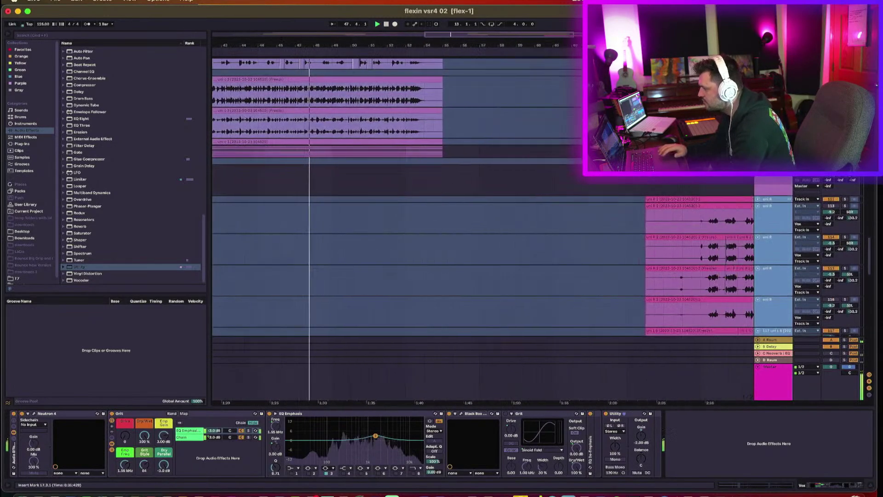
pyautogui.click(676, 194)
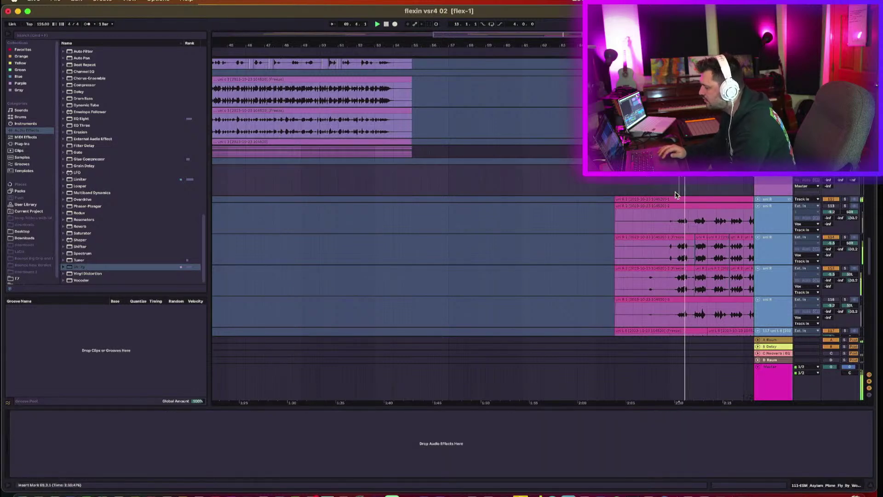
pyautogui.hscroll(10, 677, 194)
pyautogui.click(577, 195)
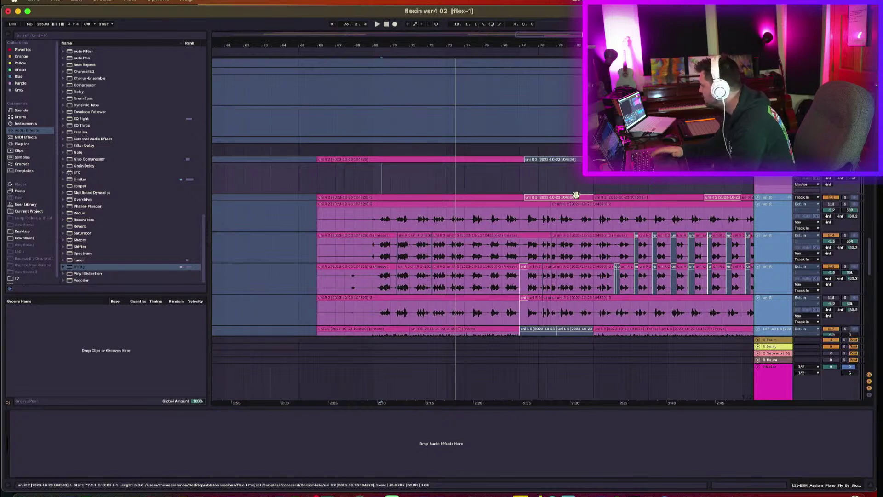
pyautogui.press('space')
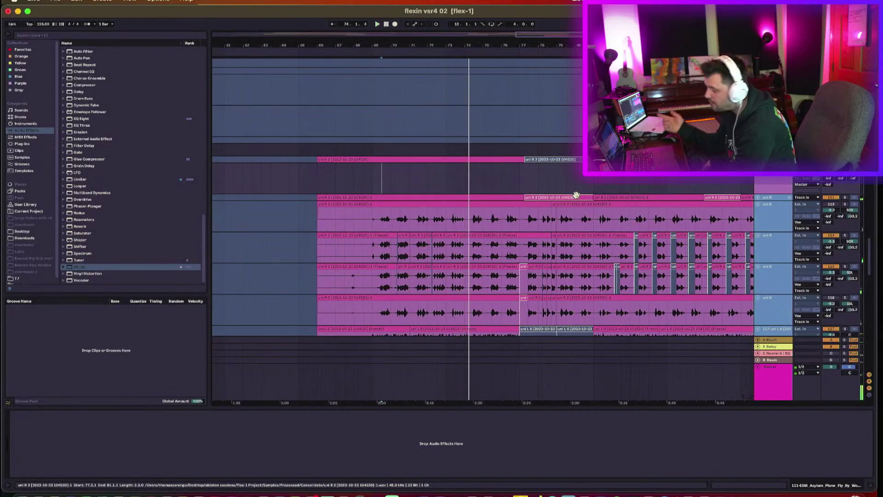
# - Look over the drum, riser, bass and MIDI tracks across the whole arrangement
pyautogui.scroll(15, 576, 194)
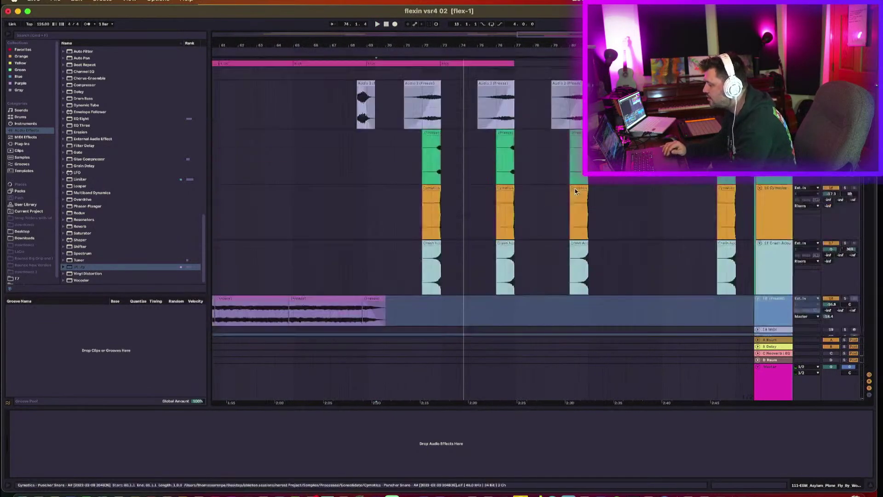
pyautogui.scroll(5, 575, 191)
pyautogui.scroll(-3, 543, 157)
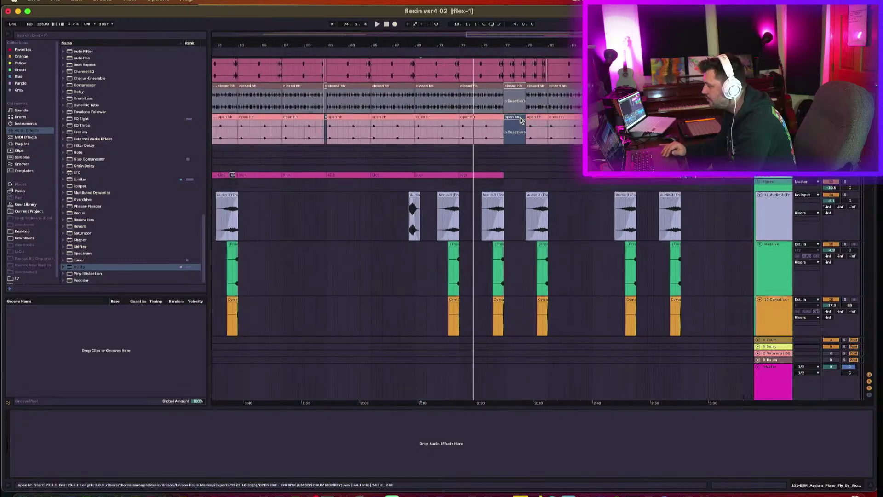
pyautogui.scroll(5, 522, 121)
pyautogui.hscroll(-3, 521, 121)
pyautogui.scroll(-3, 521, 121)
pyautogui.hscroll(-5, 522, 121)
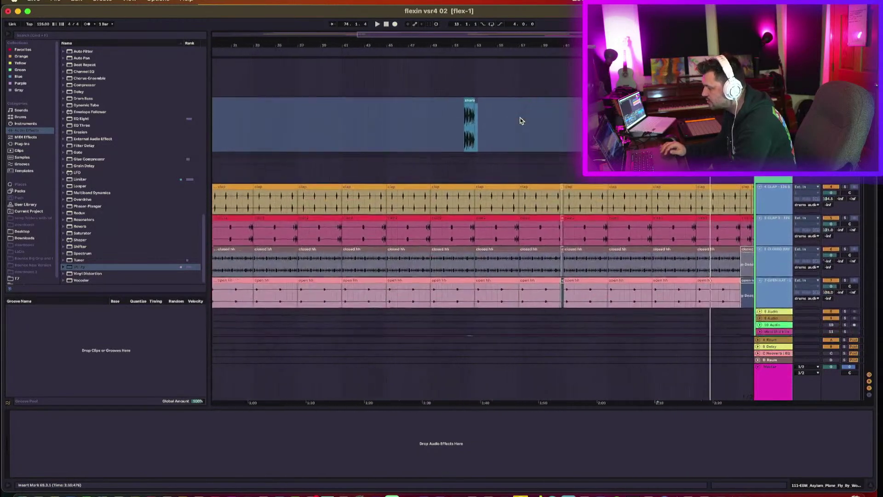
pyautogui.scroll(-5, 426, 156)
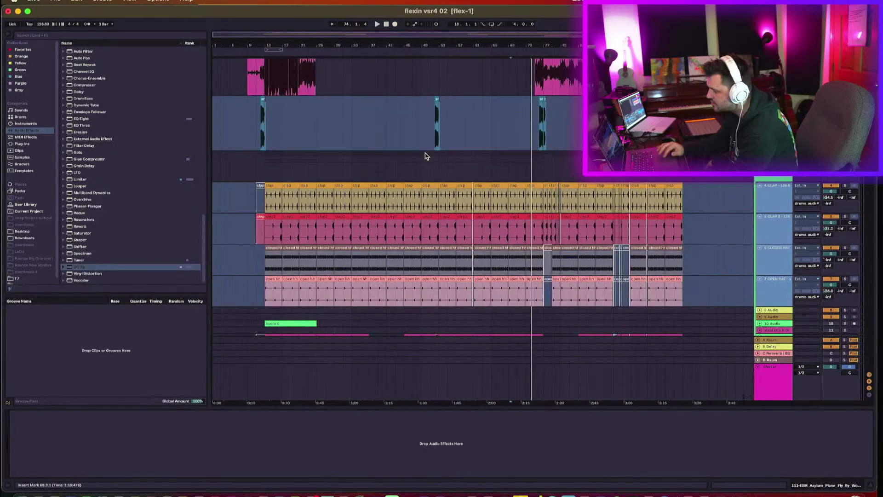
pyautogui.scroll(-5, 354, 216)
pyautogui.scroll(-1, 351, 220)
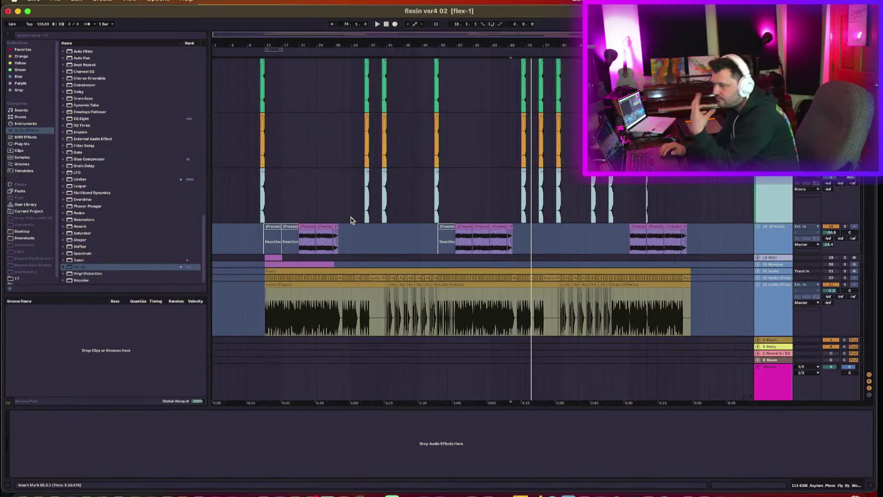
pyautogui.scroll(-4, 350, 224)
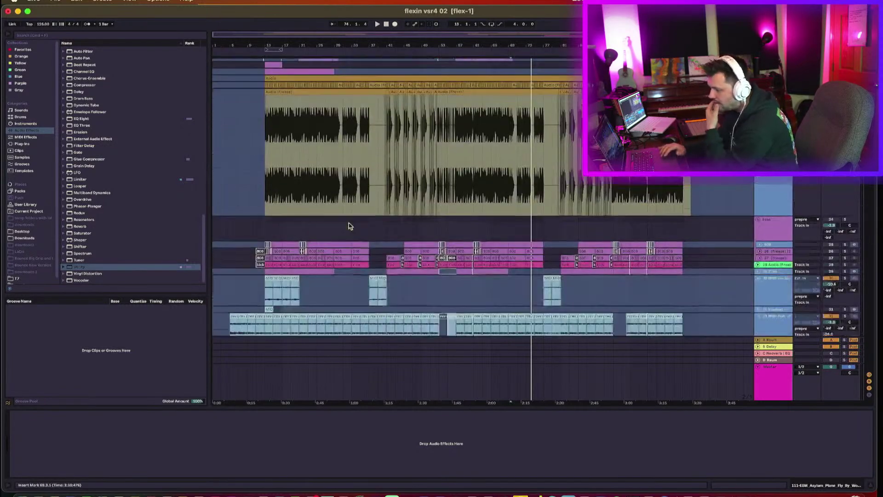
pyautogui.scroll(-1, 350, 226)
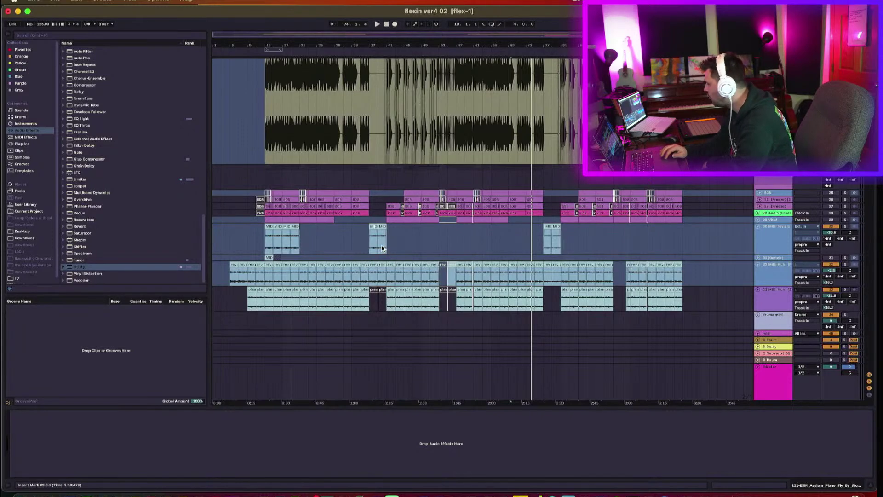
pyautogui.scroll(-2, 380, 257)
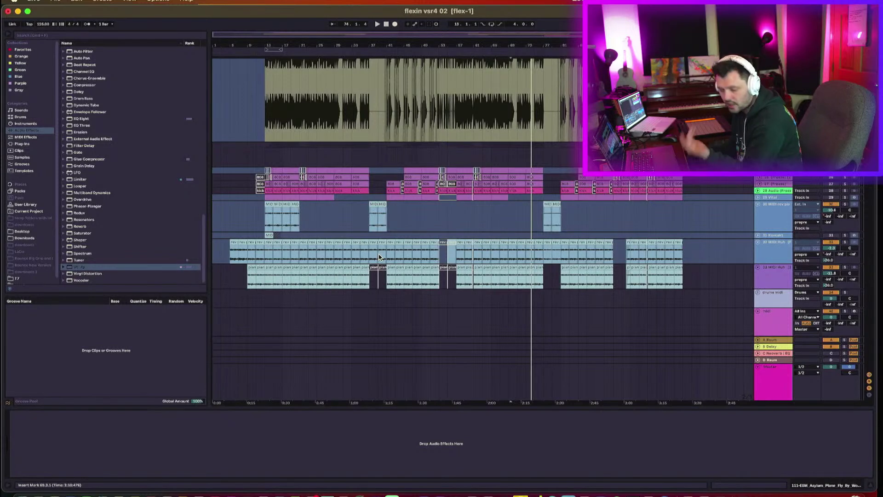
# - Play the last section while examining the lead, bus and uni vocal tracks, focusing on the uni R and uni L clips
pyautogui.press('space')
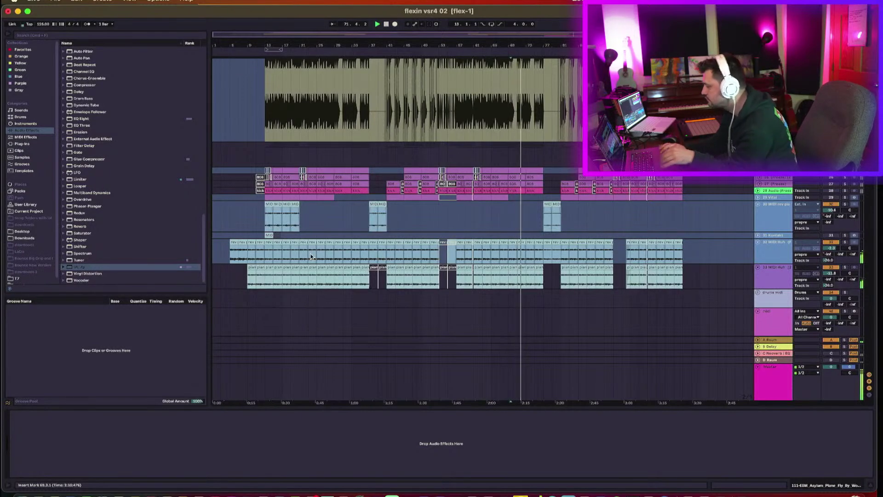
pyautogui.scroll(-10, 661, 205)
pyautogui.scroll(10, 661, 205)
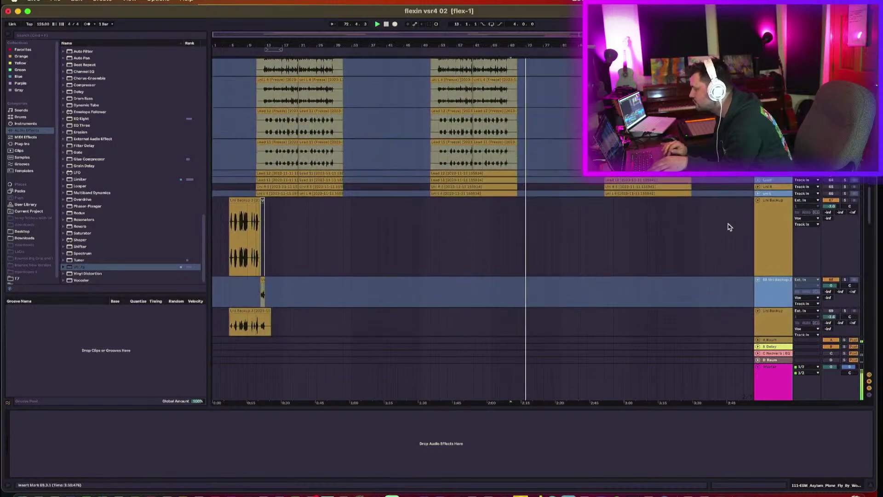
pyautogui.scroll(-20, 729, 227)
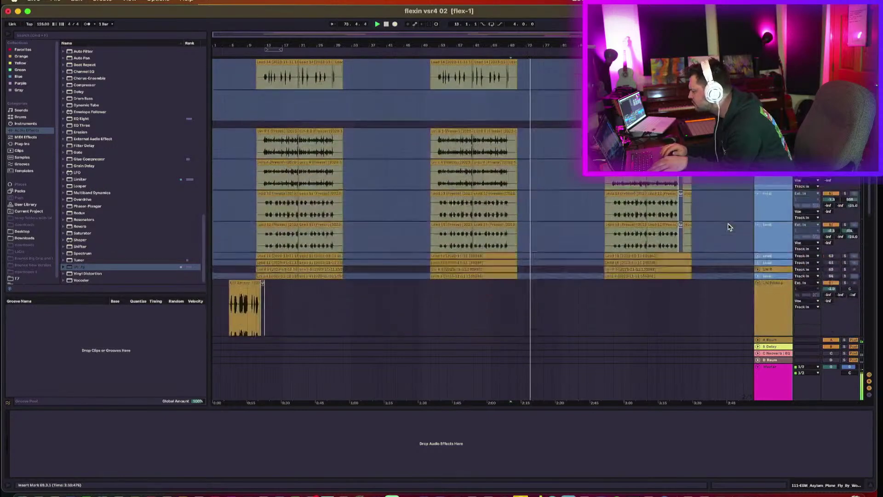
pyautogui.scroll(-5, 729, 227)
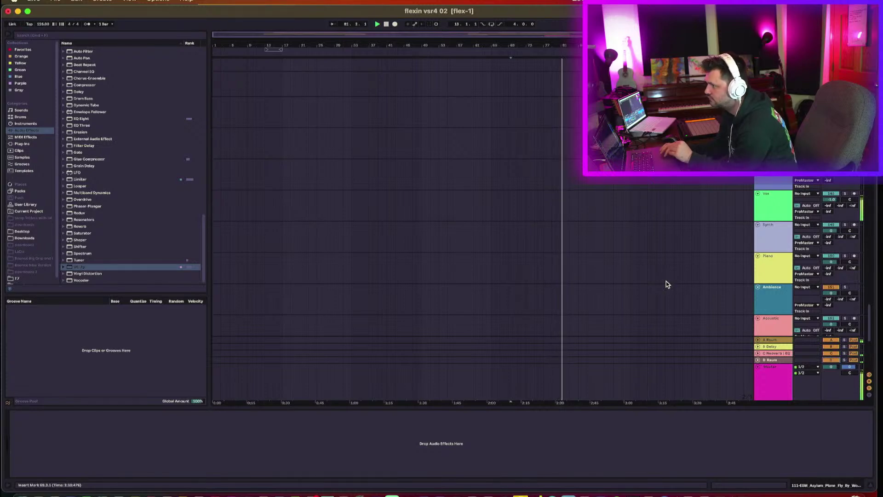
pyautogui.scroll(20, 625, 278)
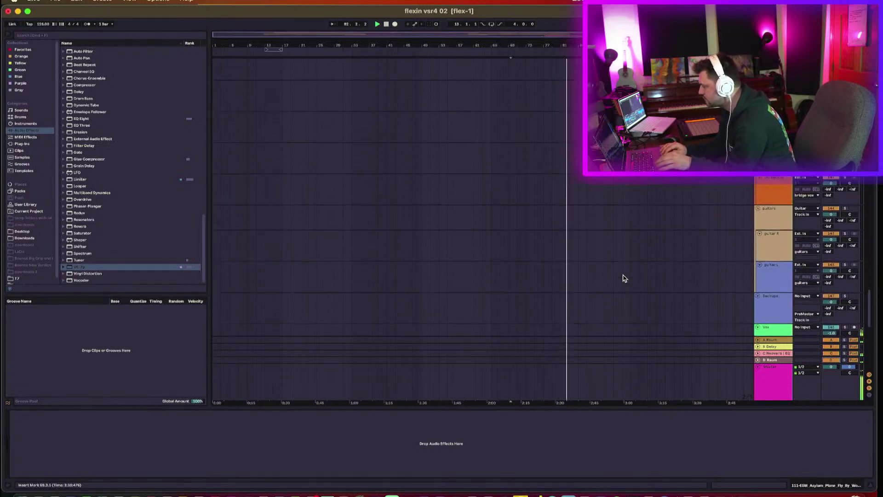
pyautogui.scroll(20, 625, 279)
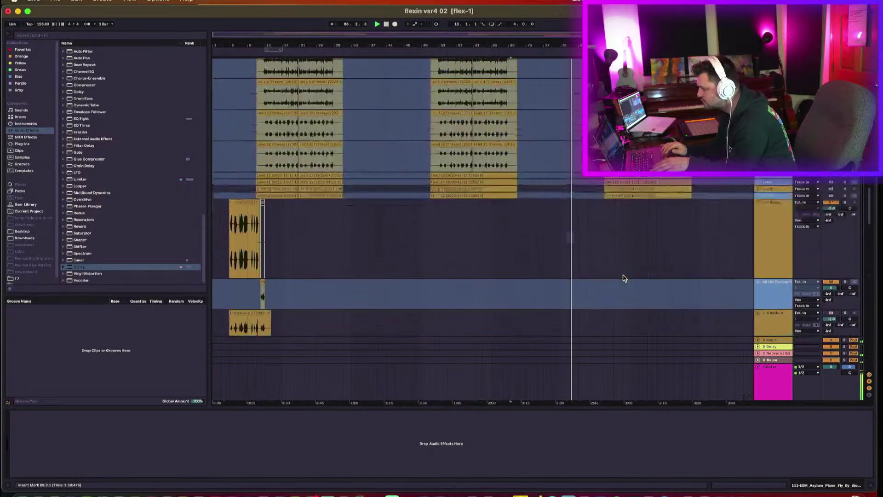
pyautogui.scroll(15, 625, 278)
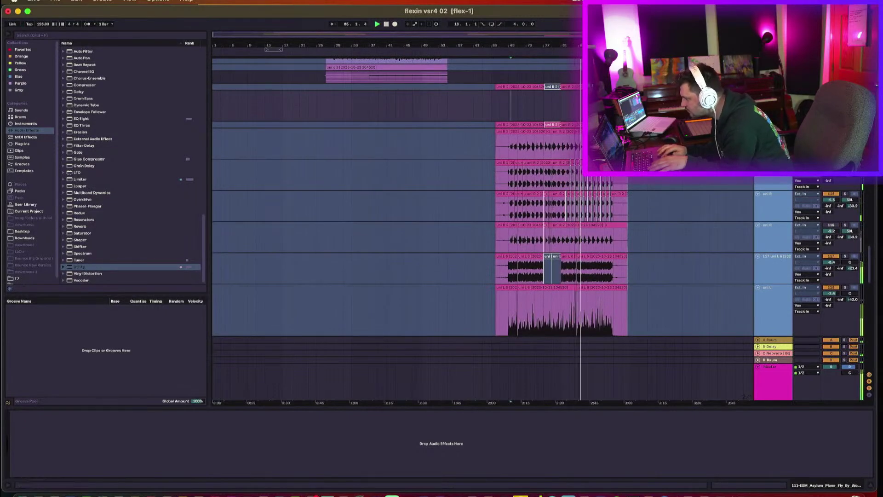
pyautogui.scroll(6, 573, 159)
pyautogui.scroll(1, 573, 159)
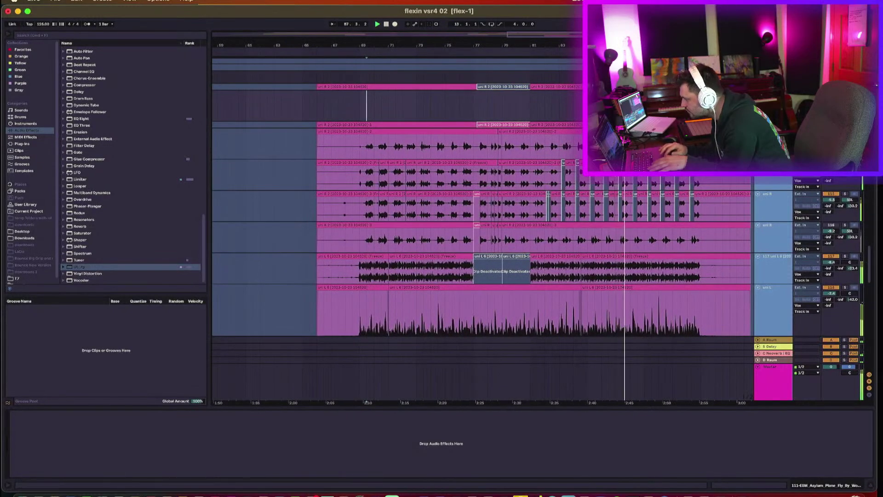
pyautogui.scroll(-5, 487, 230)
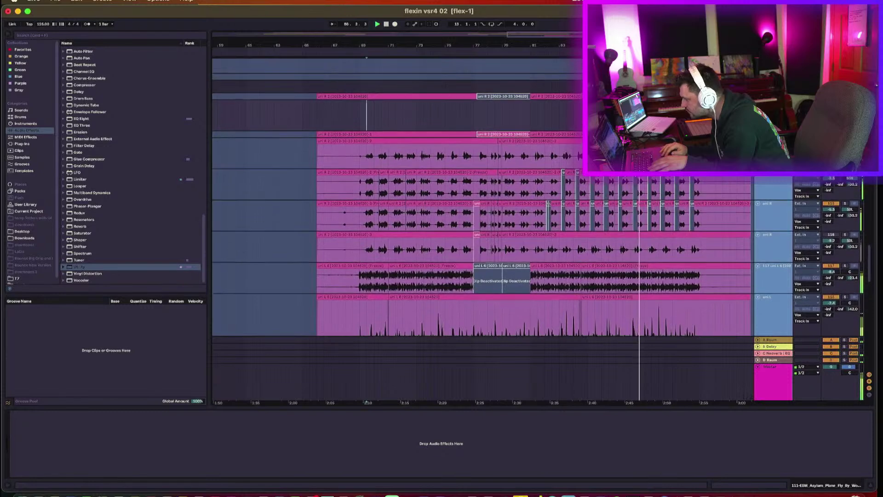
pyautogui.scroll(5, 487, 230)
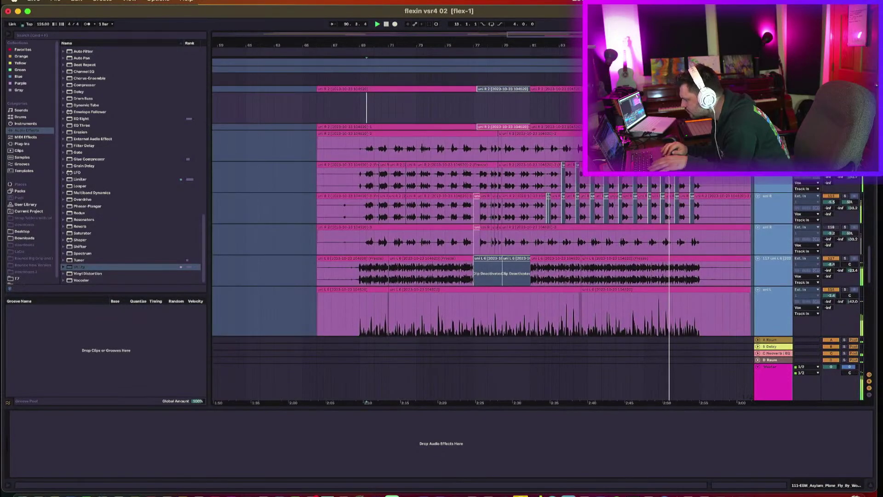
pyautogui.scroll(4, 811, 179)
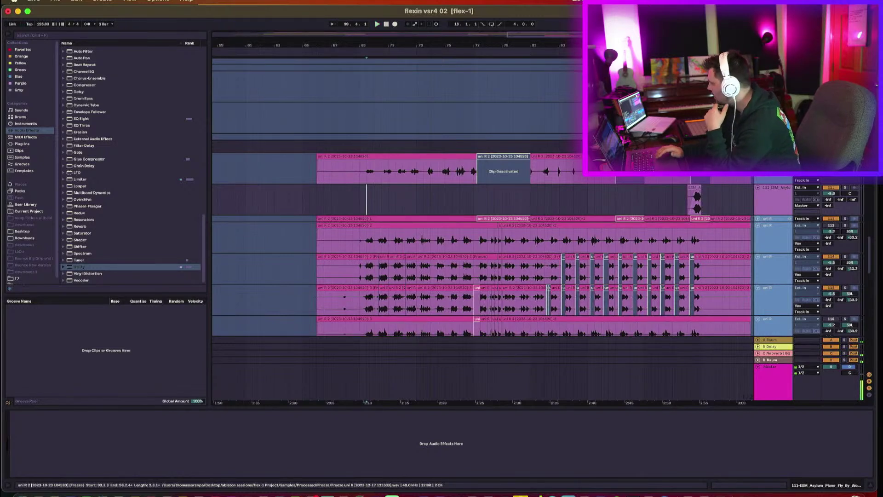
# - Audition the uni R vocals from bar 69 and again from bar 74, and save the Live set
pyautogui.press('space')
pyautogui.press('space')
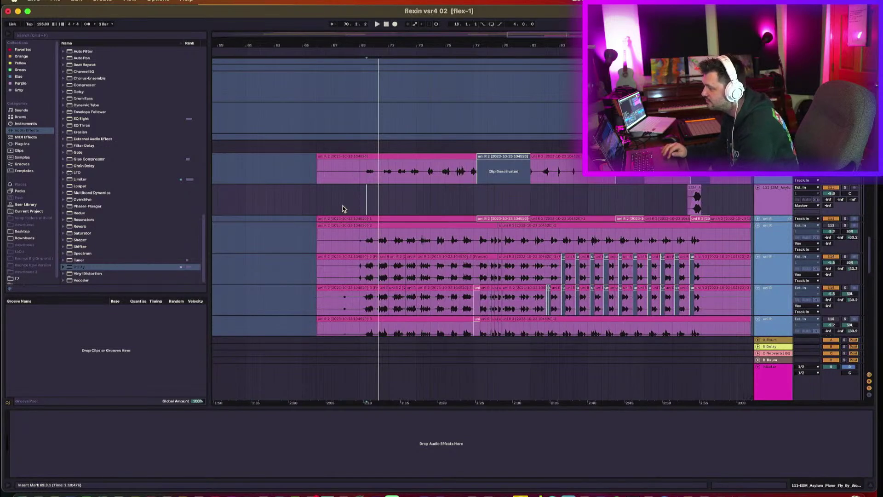
pyautogui.press('space')
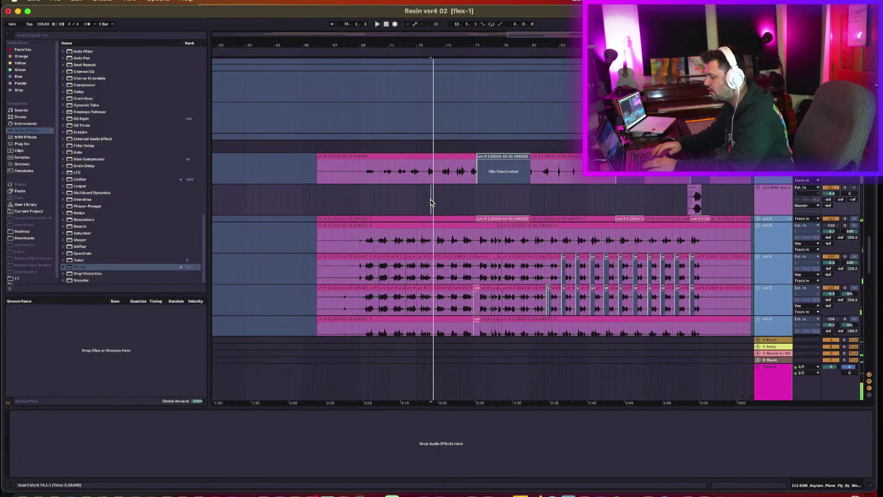
pyautogui.press('super+s')
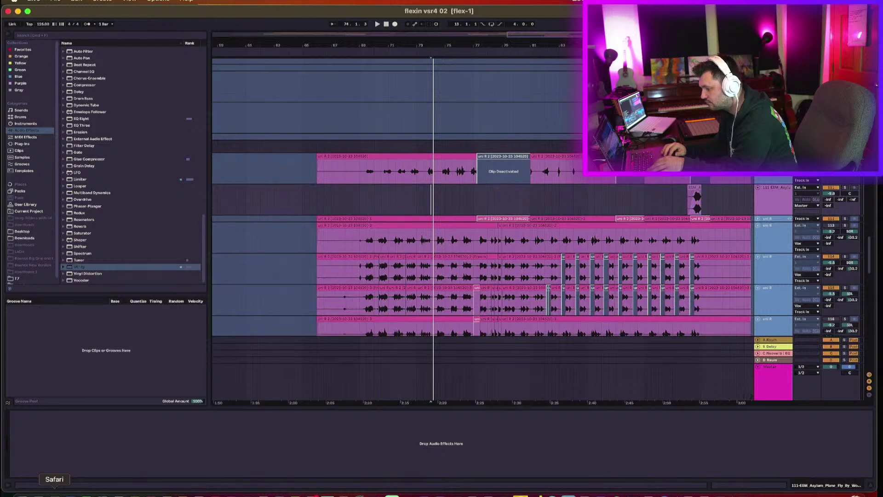
pyautogui.rightClick(54, 494)
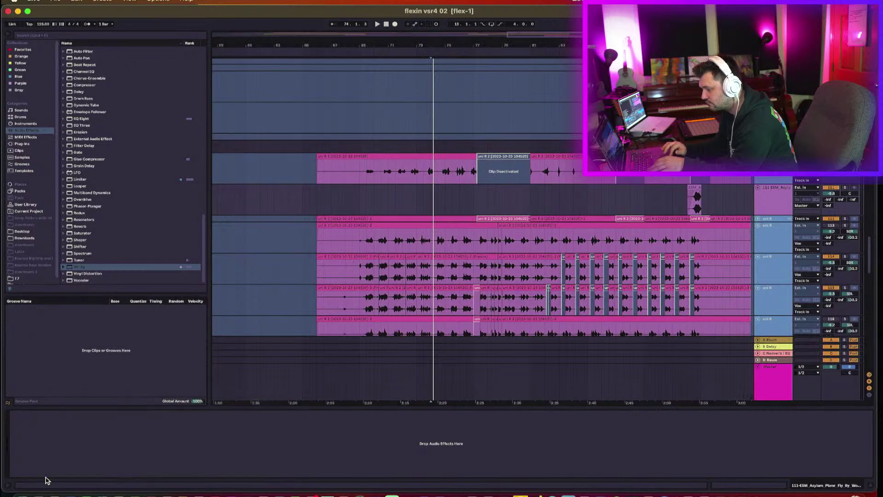
pyautogui.click(54, 492)
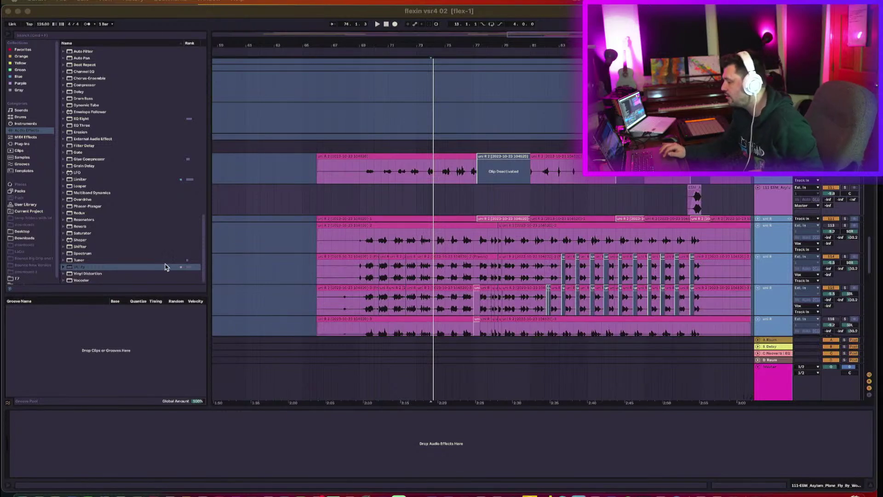
pyautogui.click(43, 353)
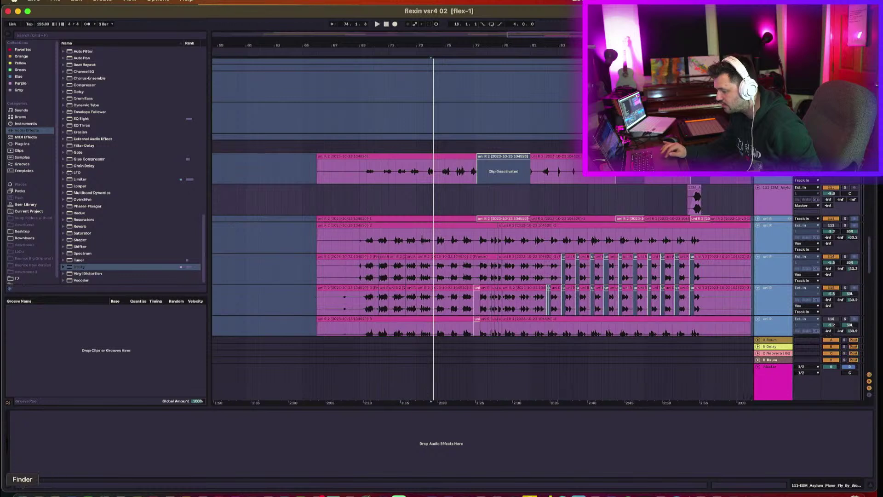
pyautogui.click(22, 495)
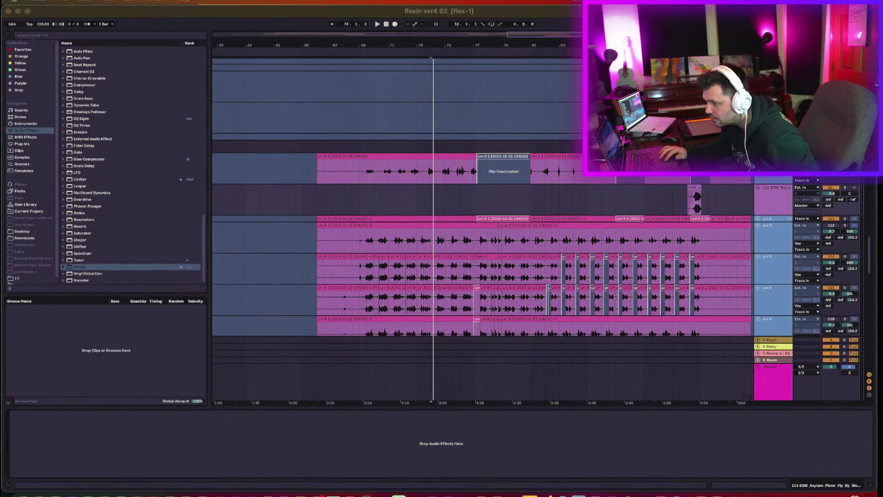
# - Set up a Master export as a 32-bit WAV at 48000 Hz with MP3 encoding turned off, and proceed to saving the file
pyautogui.click(295, 211)
pyautogui.press('super+shift+r')
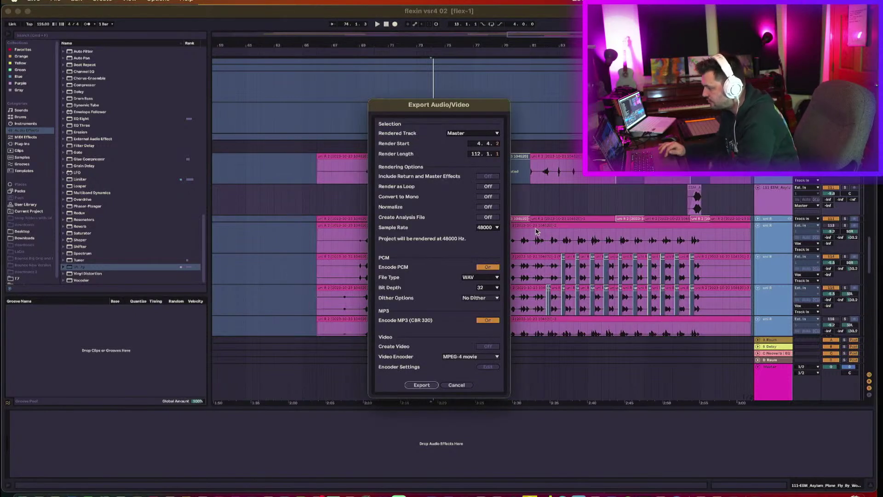
pyautogui.click(487, 321)
pyautogui.click(423, 386)
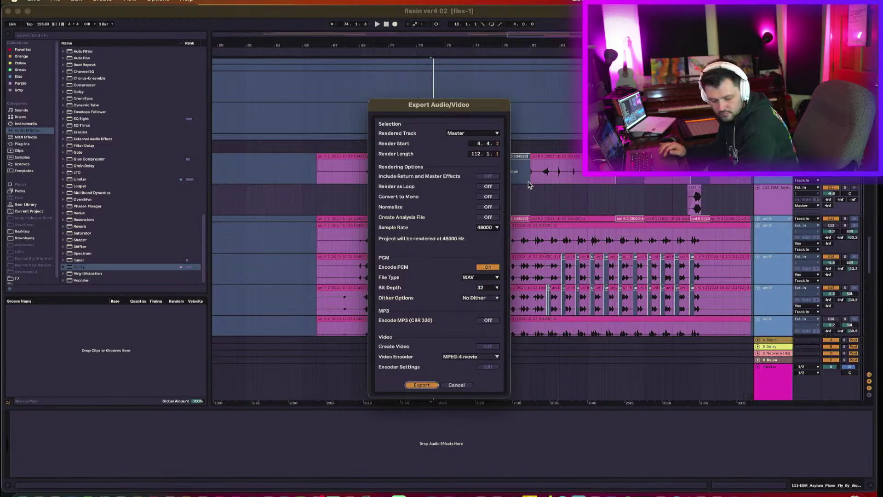
# - Rename the exported audio file as flexin'
pyautogui.press('Right')
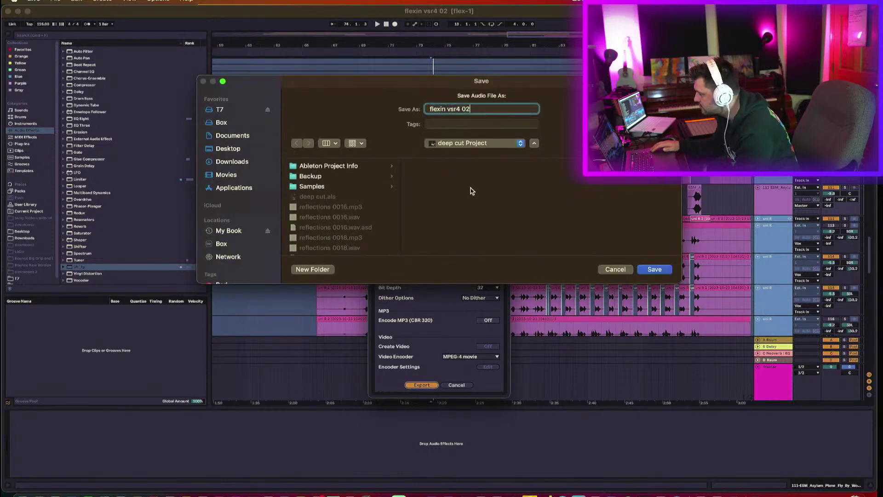
pyautogui.press('BackSpace')
pyautogui.press('BackSpace')
pyautogui.press('BackSpace')
pyautogui.press('BackSpace')
pyautogui.press('BackSpace')
pyautogui.press('BackSpace')
pyautogui.press('BackSpace')
pyautogui.press('BackSpace')
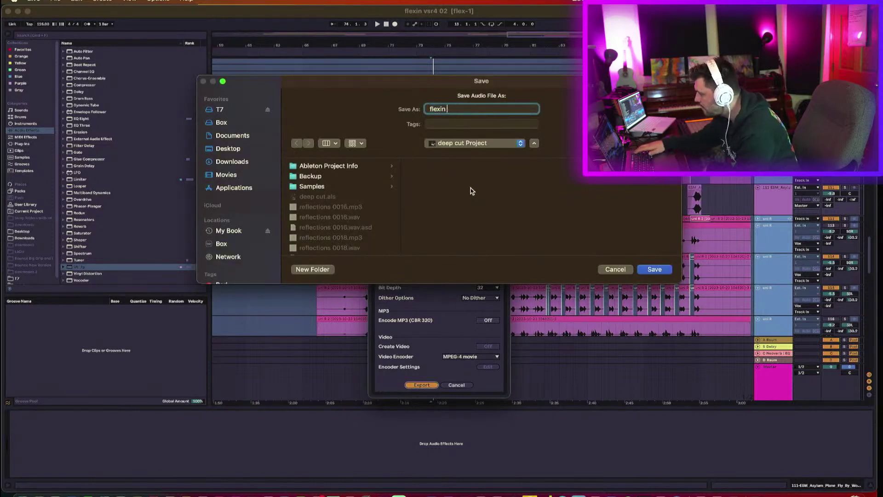
pyautogui.write("'")
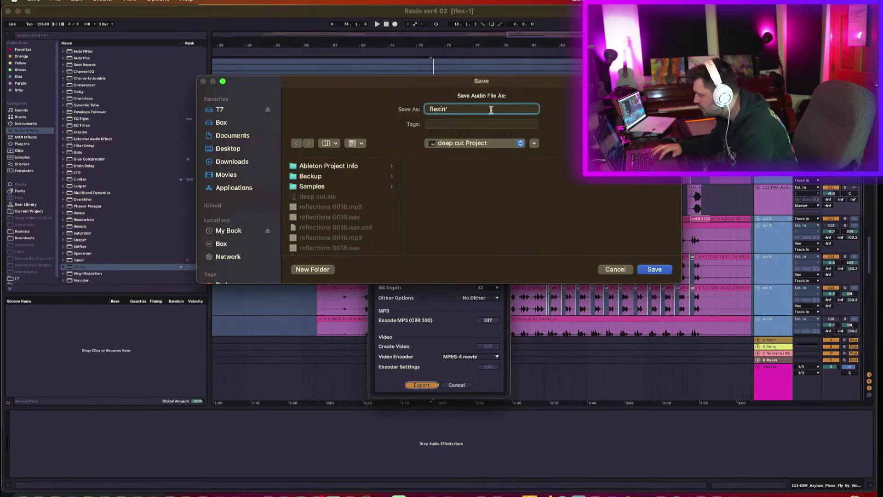
# - Choose the Desktop as the destination for the audio file and start rendering the export
pyautogui.click(486, 143)
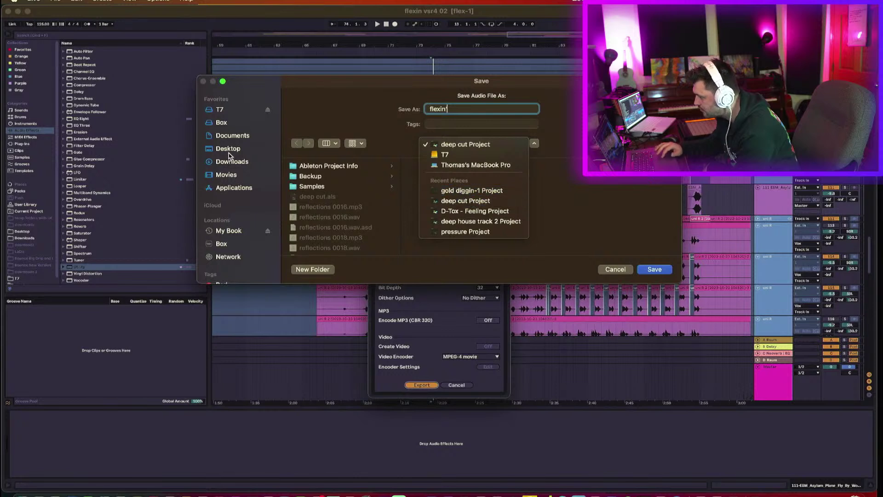
pyautogui.press('Escape')
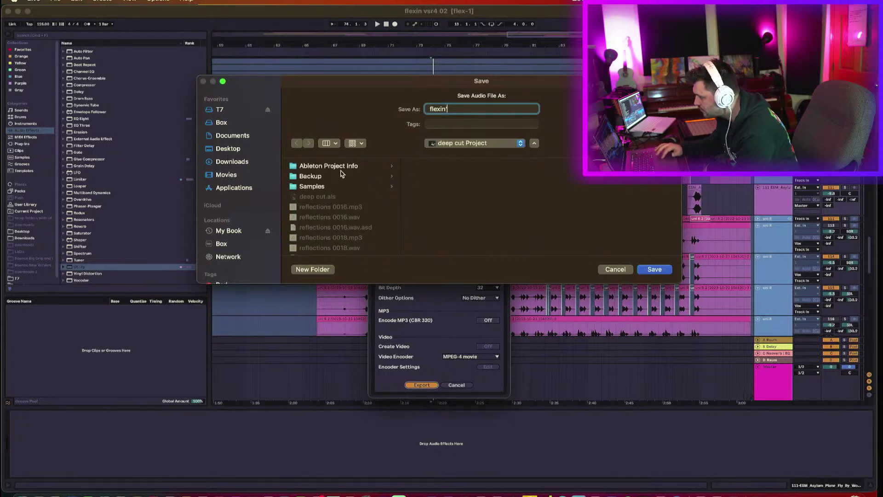
pyautogui.click(230, 151)
pyautogui.press('Escape')
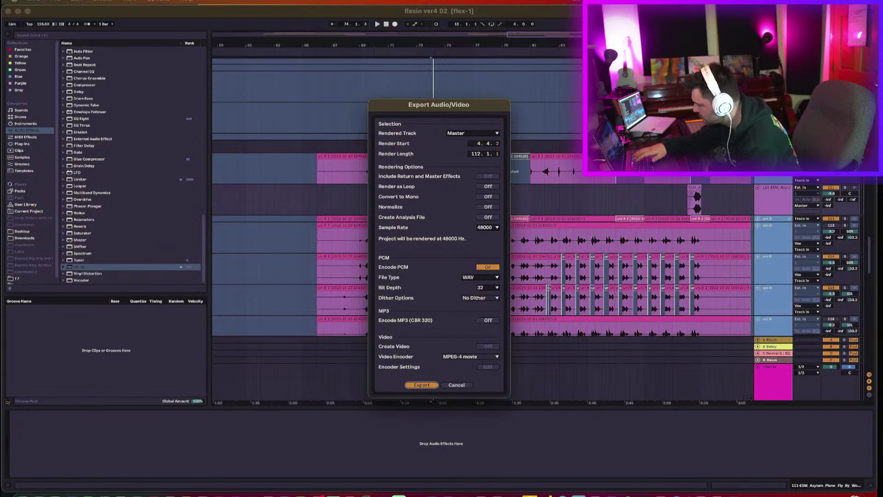
pyautogui.press('Return')
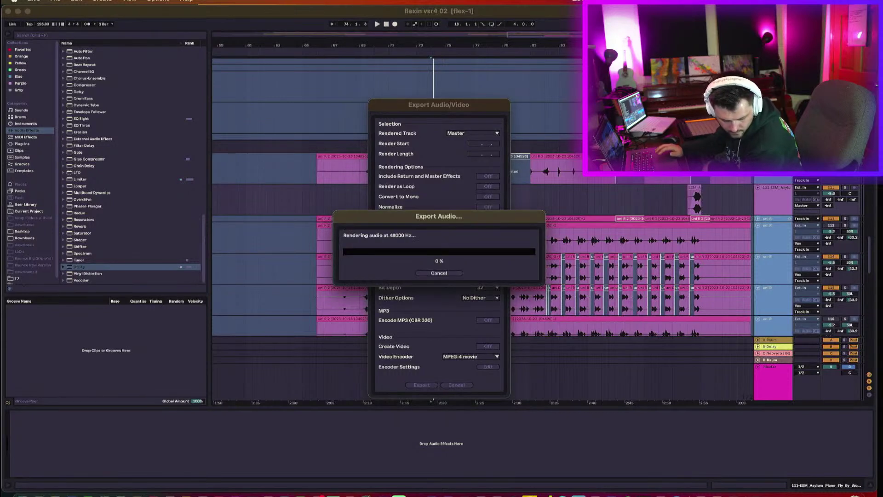